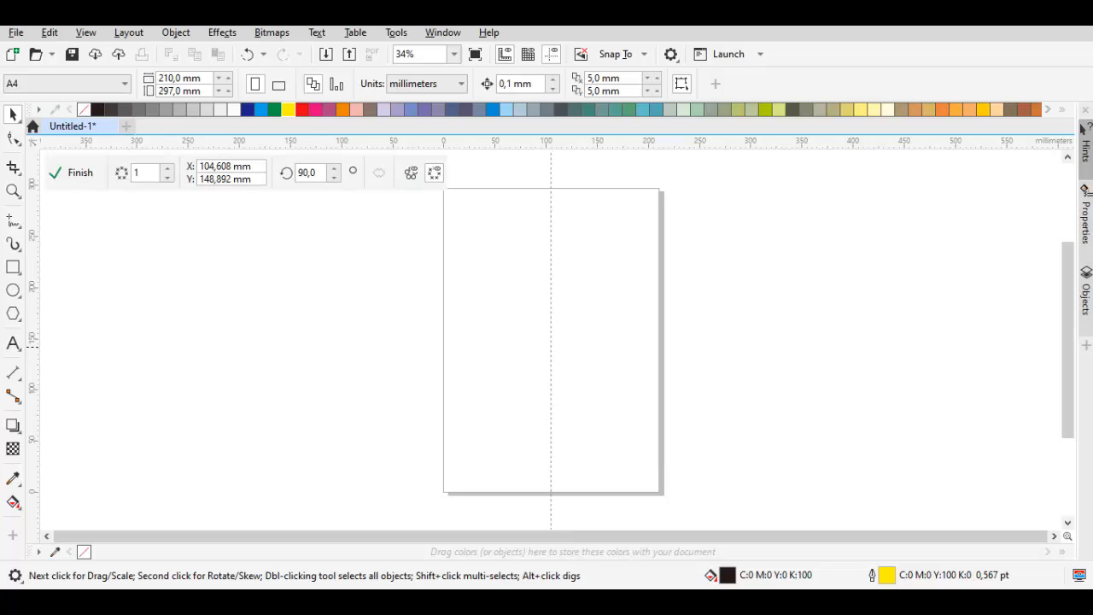
Change the snapping settings for the symmetry drawing through the Snap To options.
{"action": "scroll", "coordinate": [581, 287], "scroll_direction": "up", "scroll_amount": 5}
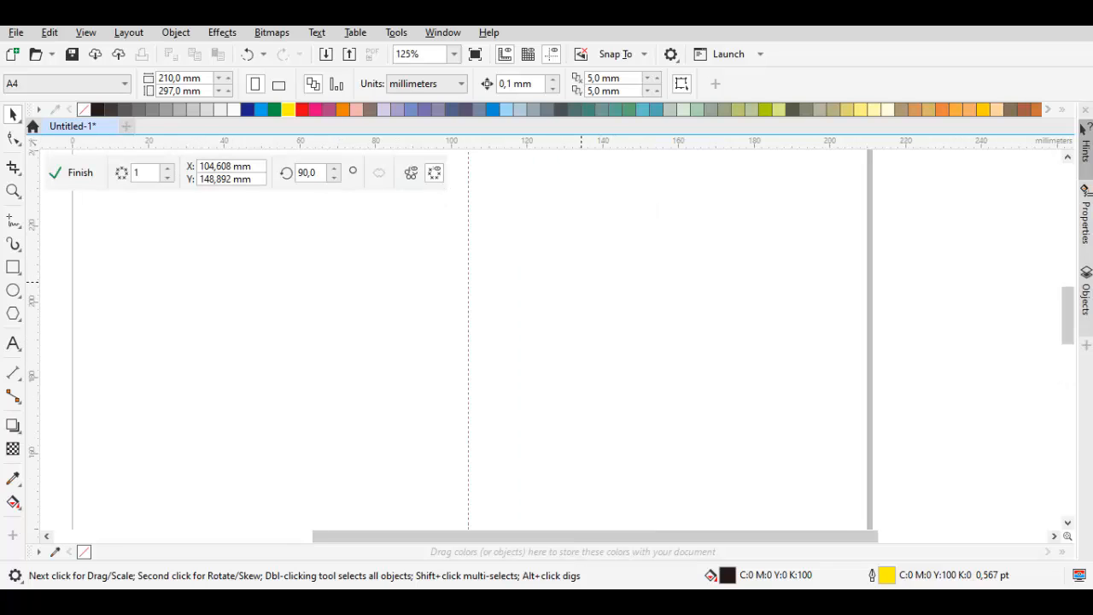
{"action": "left_click", "coordinate": [86, 32]}
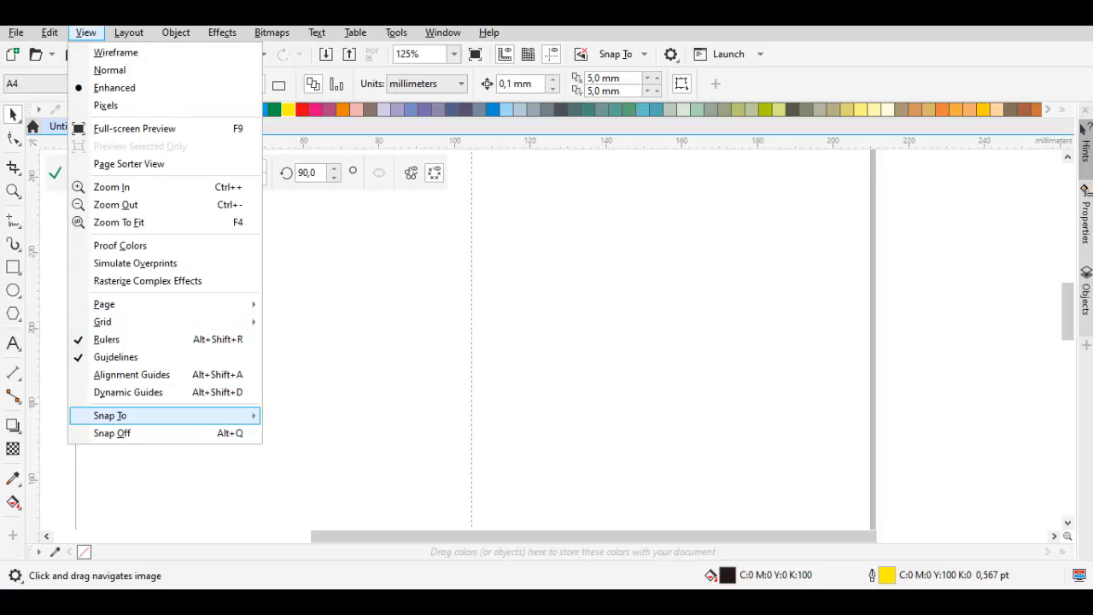
{"action": "mouse_move", "coordinate": [171, 415]}
{"action": "left_click", "coordinate": [314, 470]}
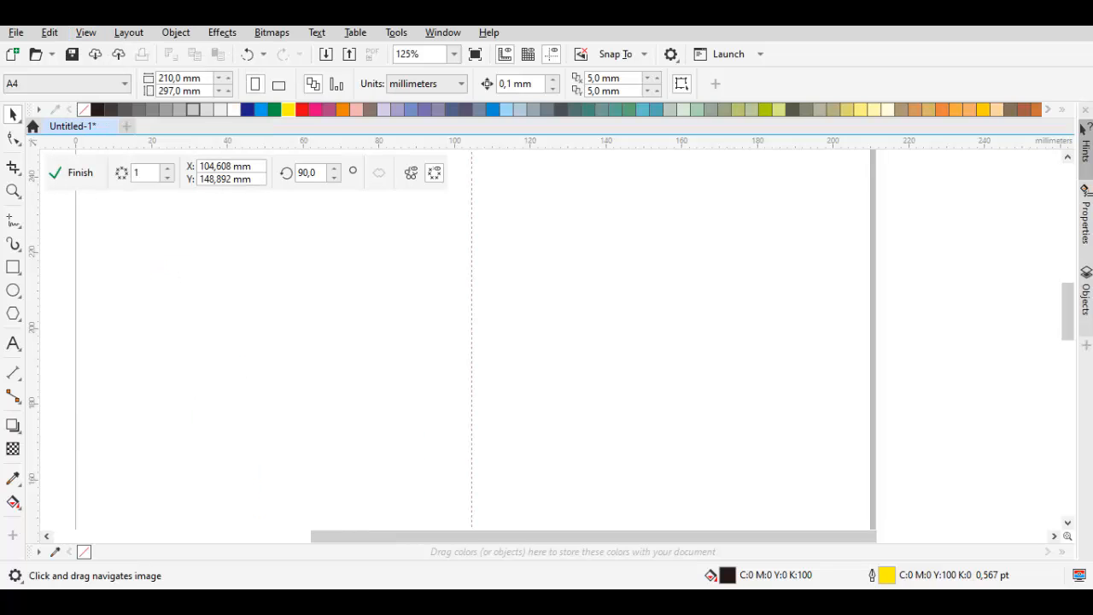
Start a Pen curve just beside the vertical symmetry line, dipping away from it into a rounded low point.
{"action": "scroll", "coordinate": [595, 400], "scroll_direction": "up", "scroll_amount": 3}
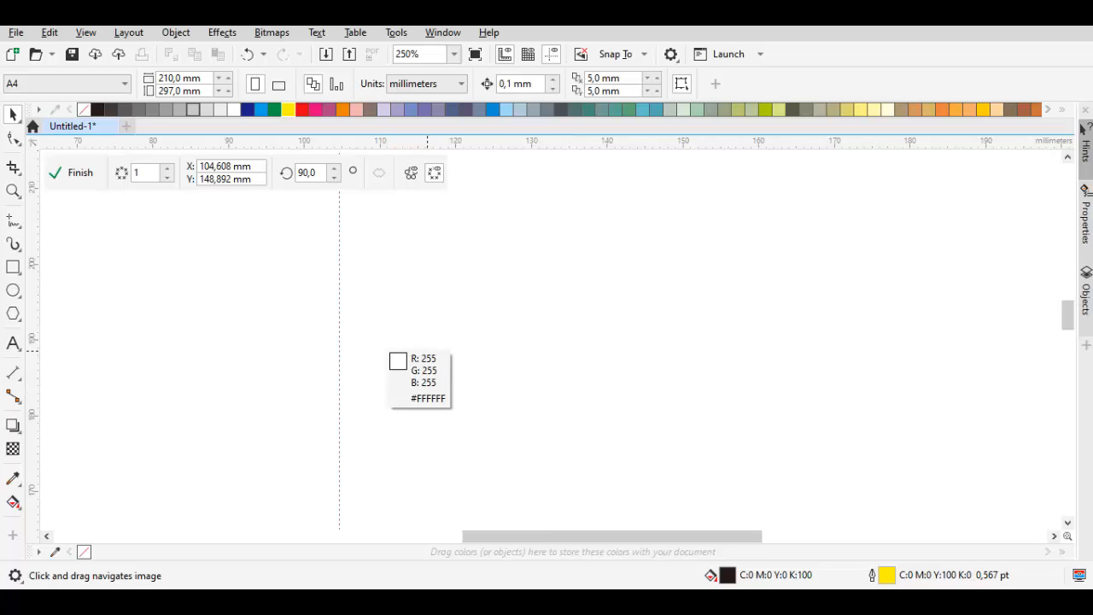
{"action": "scroll", "coordinate": [355, 337], "scroll_direction": "up", "scroll_amount": 1}
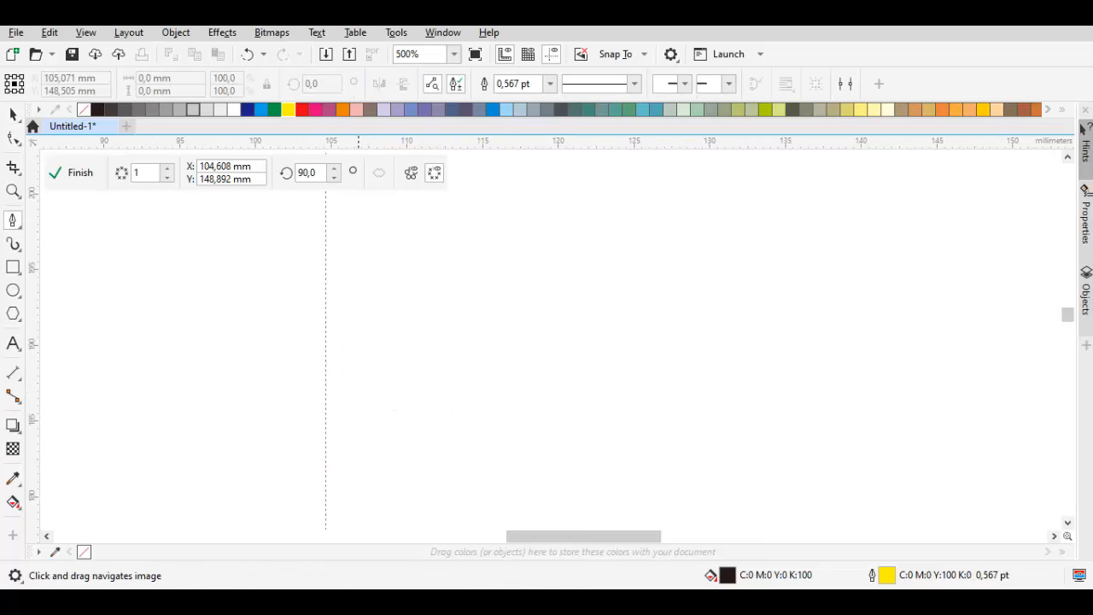
{"action": "left_click_drag", "start_coordinate": [440, 415], "coordinate": [395, 375]}
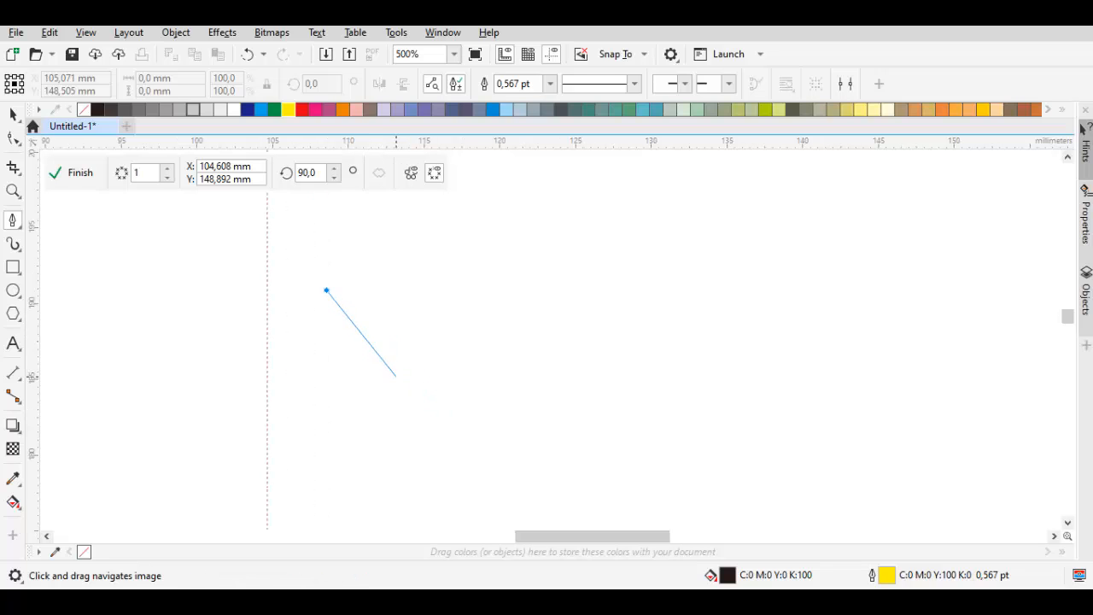
{"action": "scroll", "coordinate": [708, 286], "scroll_direction": "down", "scroll_amount": 1}
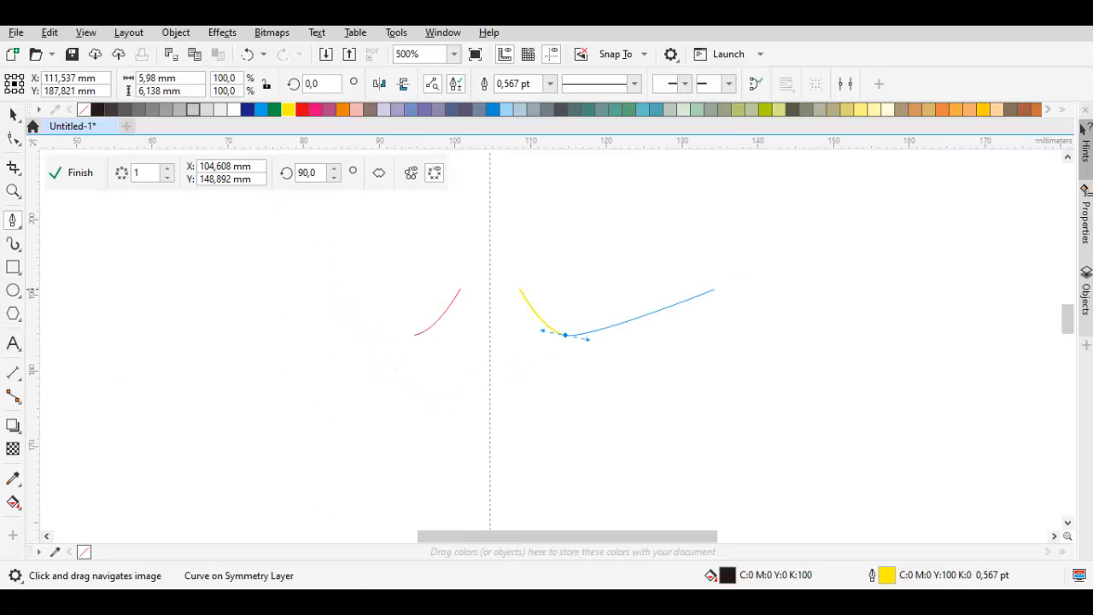
{"action": "scroll", "coordinate": [680, 309], "scroll_direction": "up", "scroll_amount": 1}
Extend the curve outward in a long gentle rise to about 40 mm overall width, undoing misplaced nodes.
{"action": "left_click_drag", "start_coordinate": [829, 244], "coordinate": [893, 244]}
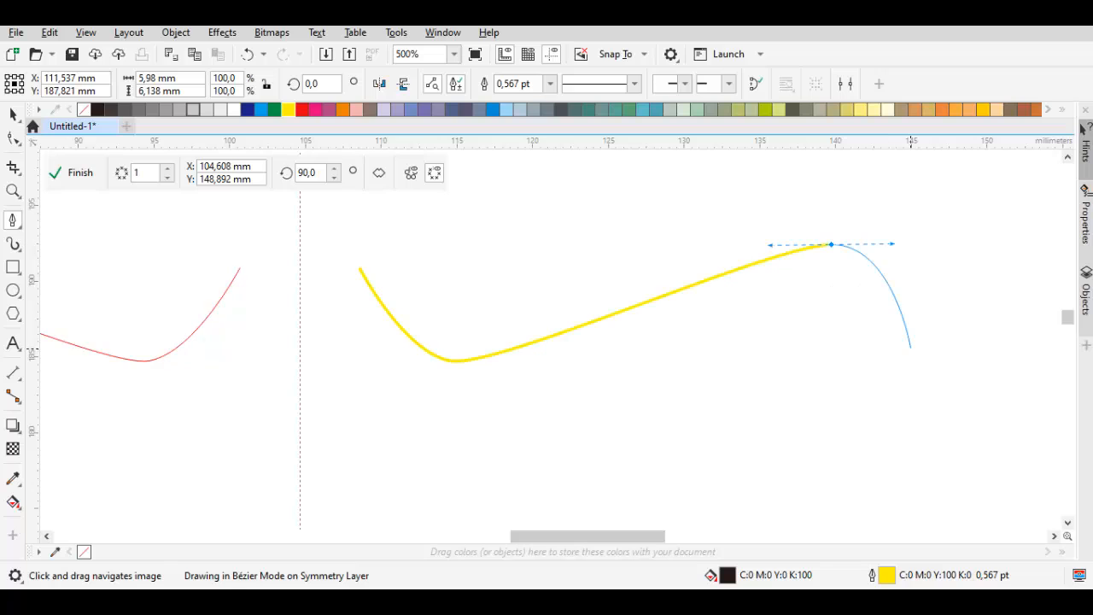
{"action": "key", "text": "ctrl+z"}
{"action": "mouse_move", "coordinate": [902, 202]}
{"action": "left_mouse_down"}
{"action": "mouse_move", "coordinate": [862, 214]}
{"action": "mouse_move", "coordinate": [891, 209]}
{"action": "left_mouse_up"}
{"action": "left_click_drag", "start_coordinate": [890, 210], "coordinate": [909, 285]}
{"action": "scroll", "coordinate": [866, 247], "scroll_direction": "down", "scroll_amount": 1}
{"action": "scroll", "coordinate": [875, 279], "scroll_direction": "up", "scroll_amount": 1}
{"action": "key", "text": "ctrl+z"}
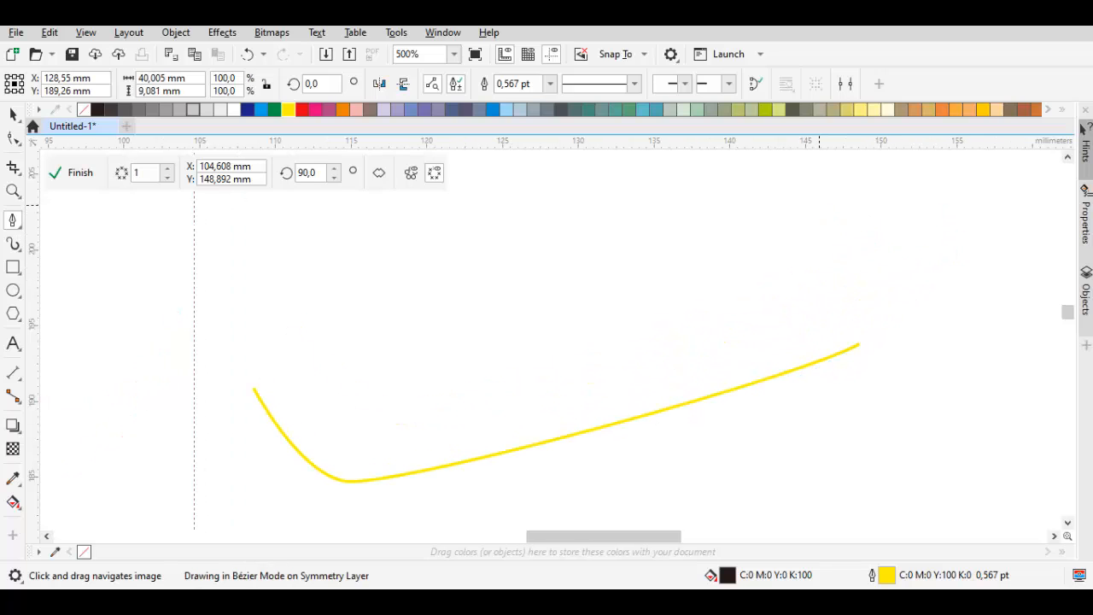
Bend the curve's outer end upward around a rounded bulge to a pointed tip, and begin the return edge.
{"action": "left_click_drag", "start_coordinate": [863, 240], "coordinate": [819, 205]}
{"action": "left_click_drag", "start_coordinate": [827, 182], "coordinate": [820, 240]}
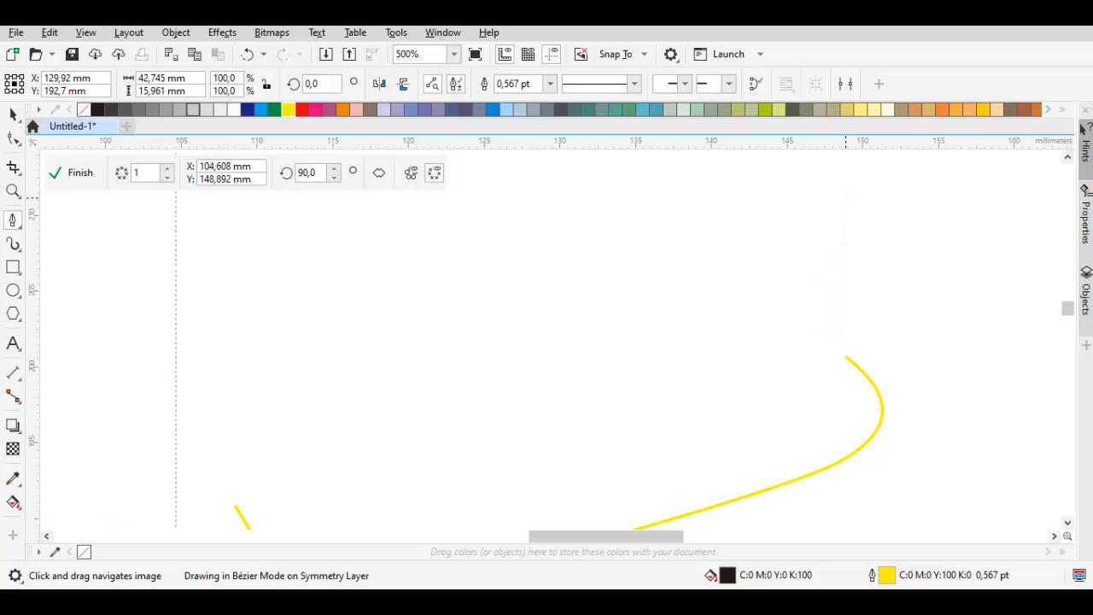
{"action": "mouse_move", "coordinate": [877, 335]}
{"action": "left_mouse_down"}
{"action": "mouse_move", "coordinate": [907, 357]}
{"action": "mouse_move", "coordinate": [811, 402]}
{"action": "left_mouse_up"}
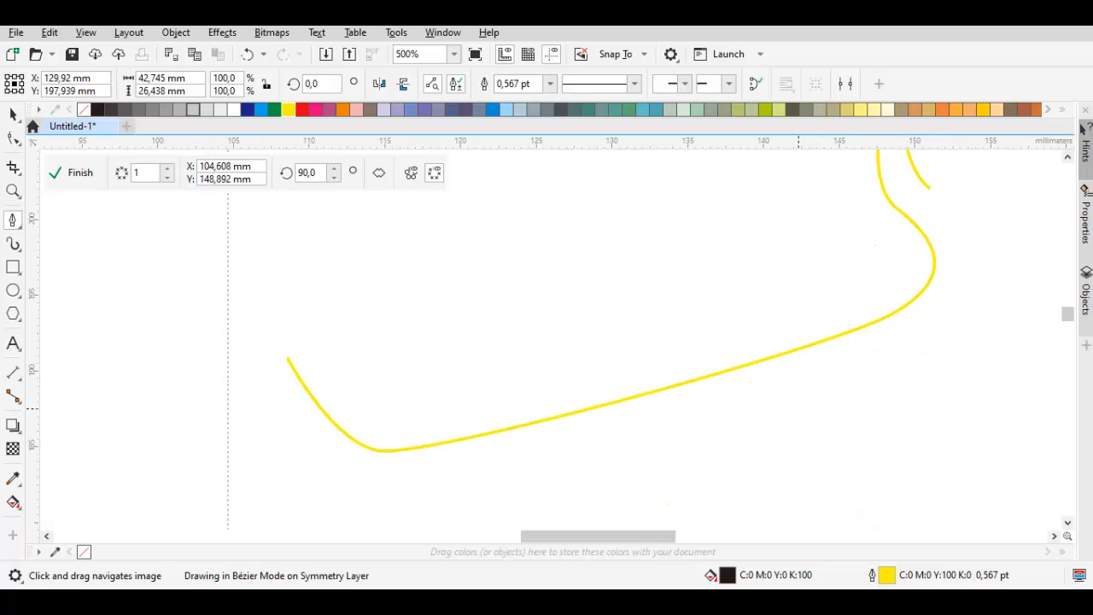
Draw the outer edge back below the first curve and close it at the starting node, about 45 by 28 mm overall.
{"action": "left_click_drag", "start_coordinate": [523, 437], "coordinate": [718, 381]}
{"action": "left_click_drag", "start_coordinate": [546, 417], "coordinate": [504, 405]}
{"action": "left_click", "coordinate": [481, 301]}
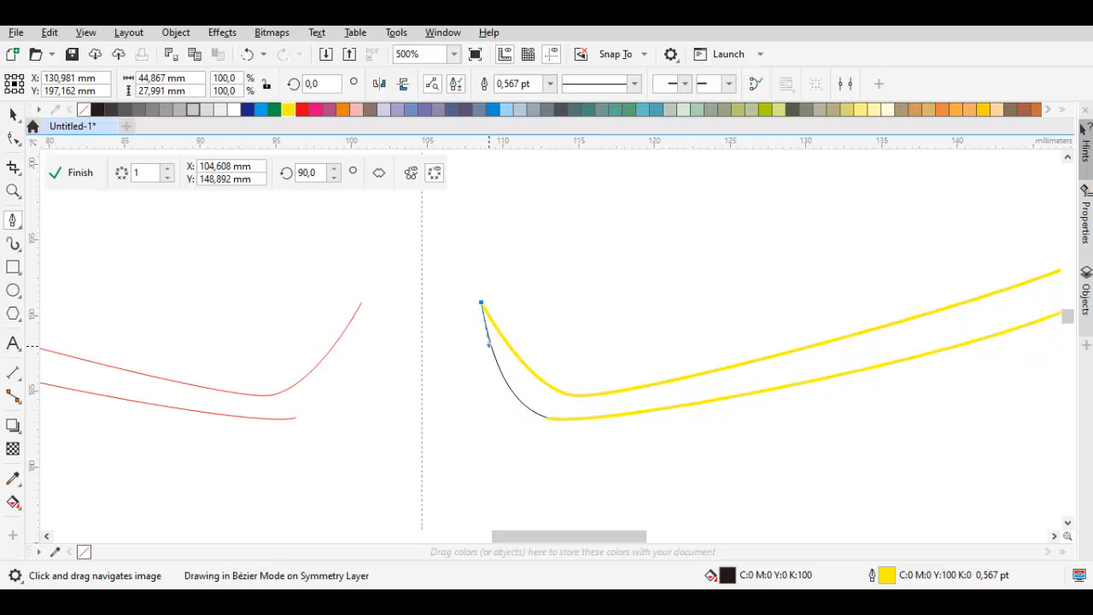
{"action": "left_click_drag", "start_coordinate": [488, 345], "coordinate": [489, 346]}
{"action": "left_click_drag", "start_coordinate": [543, 167], "coordinate": [566, 289]}
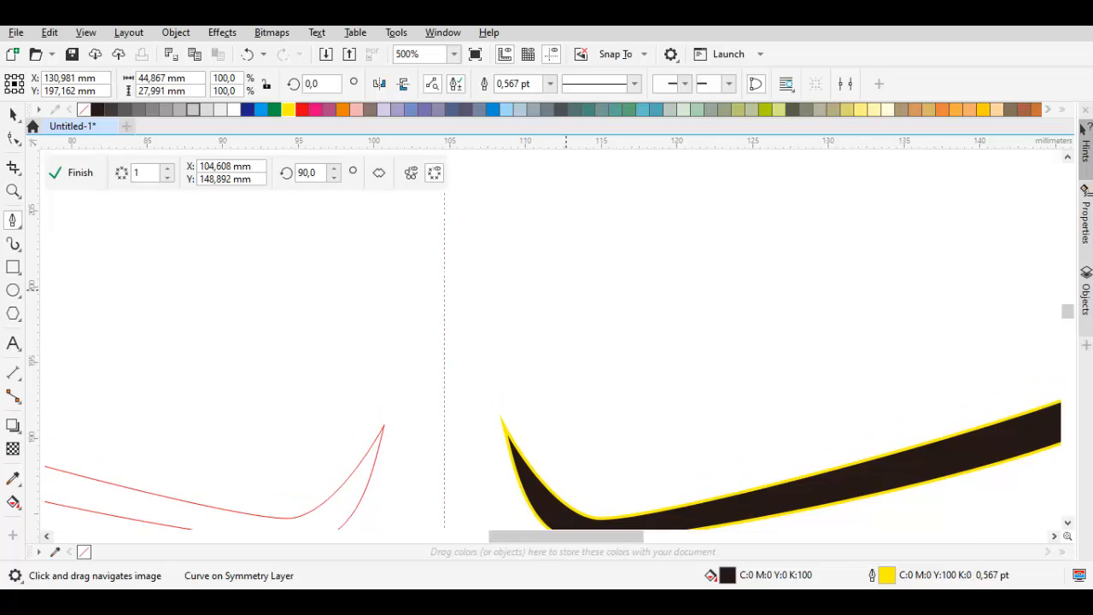
{"action": "scroll", "coordinate": [614, 371], "scroll_direction": "down", "scroll_amount": 2}
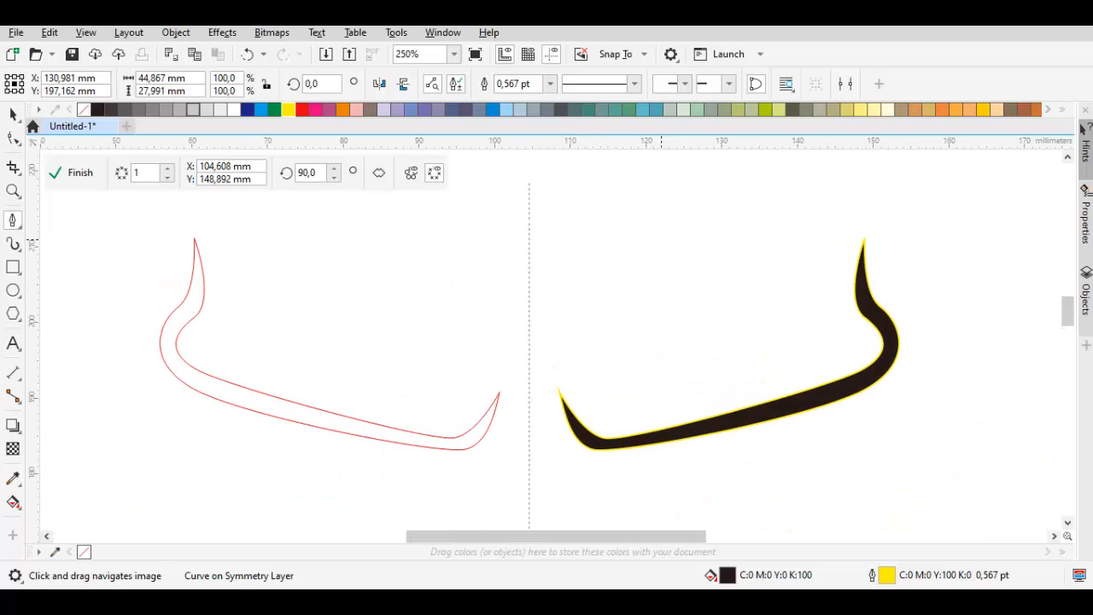
{"action": "left_click", "coordinate": [667, 213]}
{"action": "left_click_drag", "start_coordinate": [653, 231], "coordinate": [649, 282]}
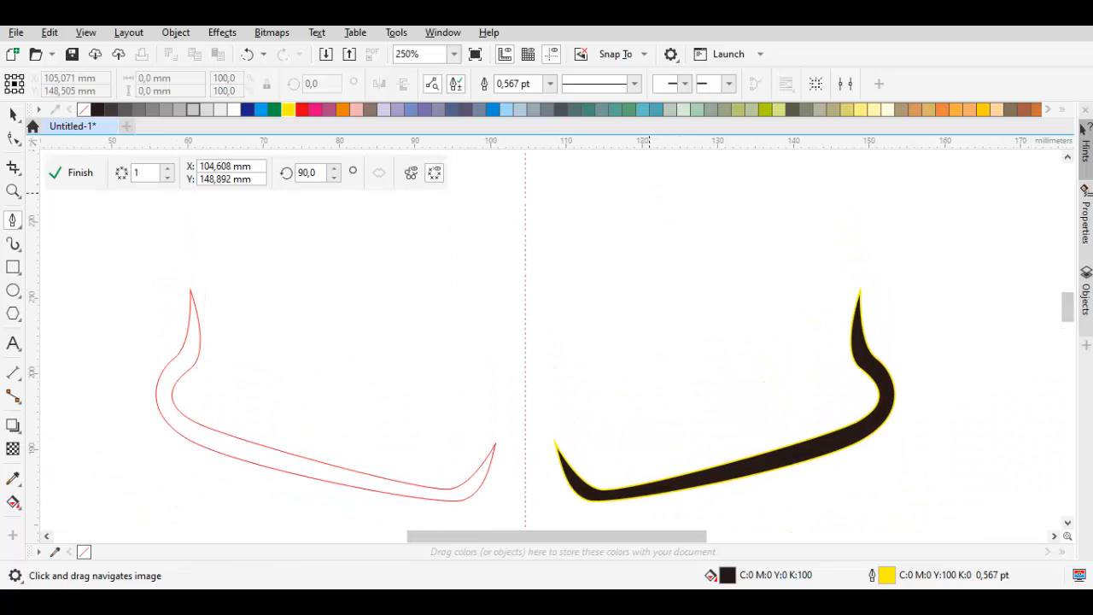
{"action": "scroll", "coordinate": [629, 277], "scroll_direction": "down", "scroll_amount": 2}
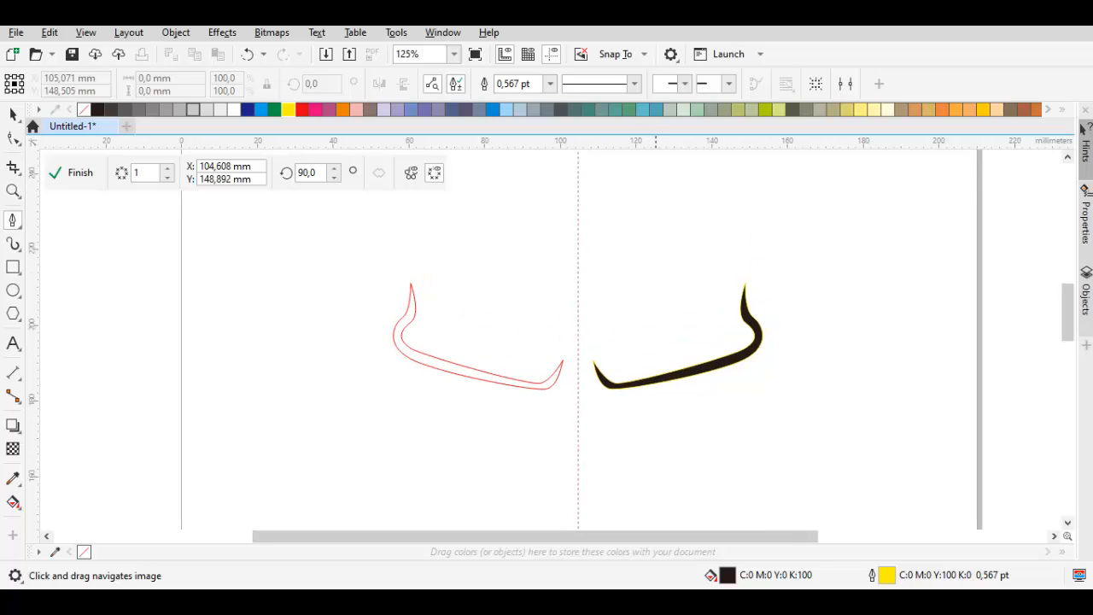
{"action": "left_click_drag", "start_coordinate": [665, 172], "coordinate": [664, 237]}
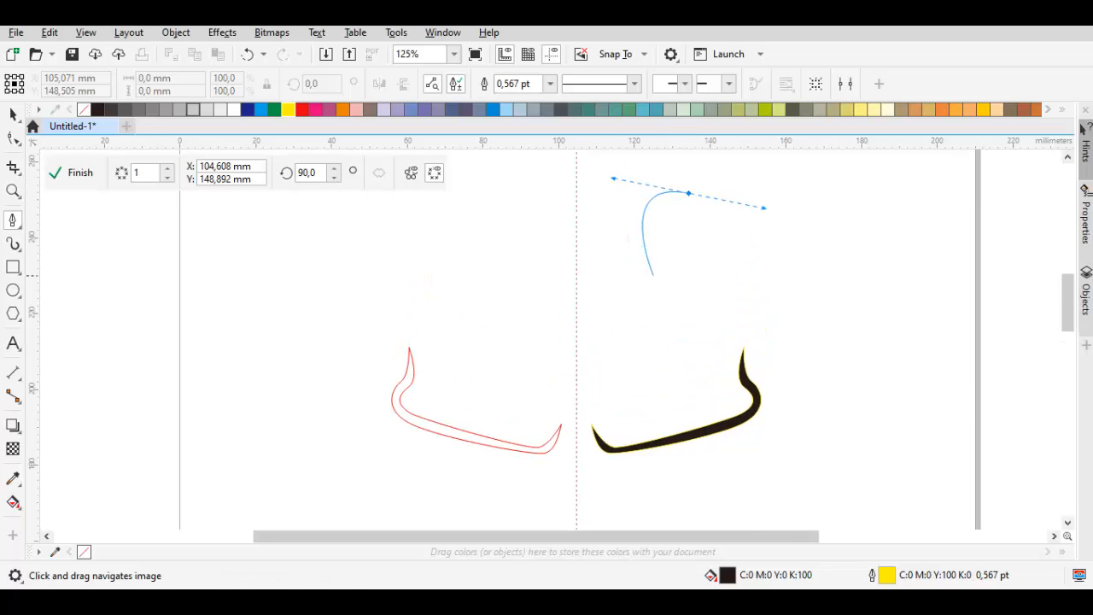
{"action": "left_click_drag", "start_coordinate": [668, 190], "coordinate": [630, 222]}
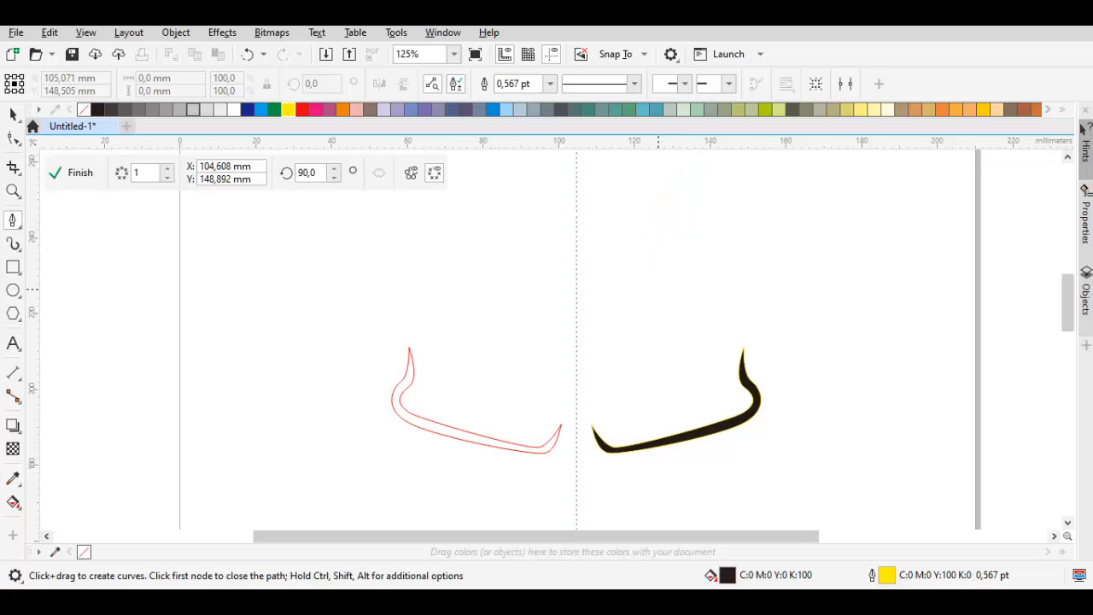
Draw a closed tapered stroke, about 20 by 50 mm, curving up from the first shape's inner end beside the symmetry line.
{"action": "left_click_drag", "start_coordinate": [664, 260], "coordinate": [651, 276]}
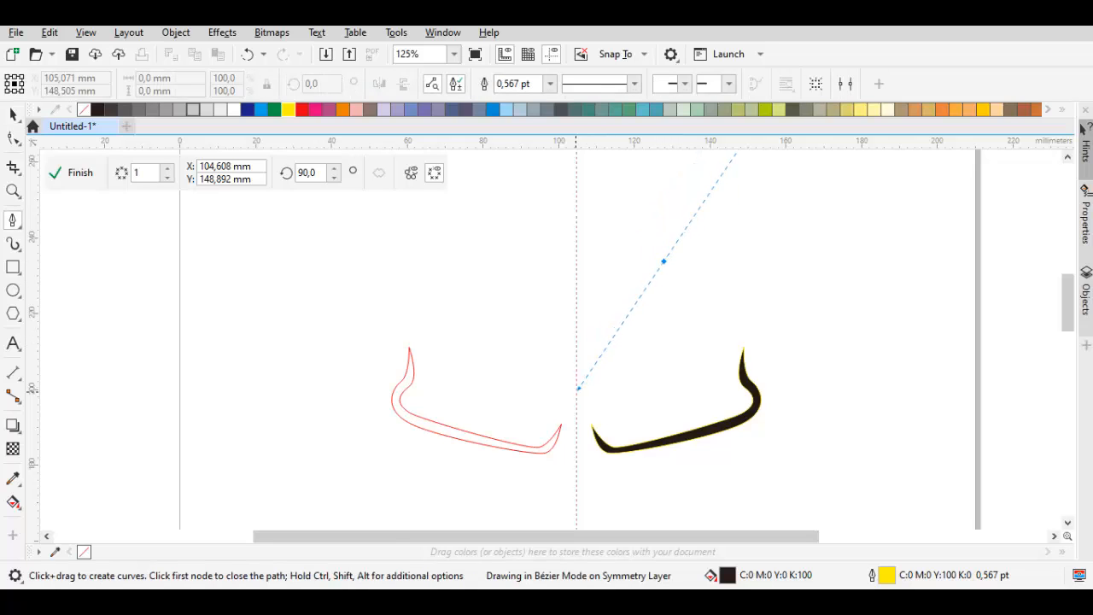
{"action": "scroll", "coordinate": [589, 421], "scroll_direction": "up", "scroll_amount": 4}
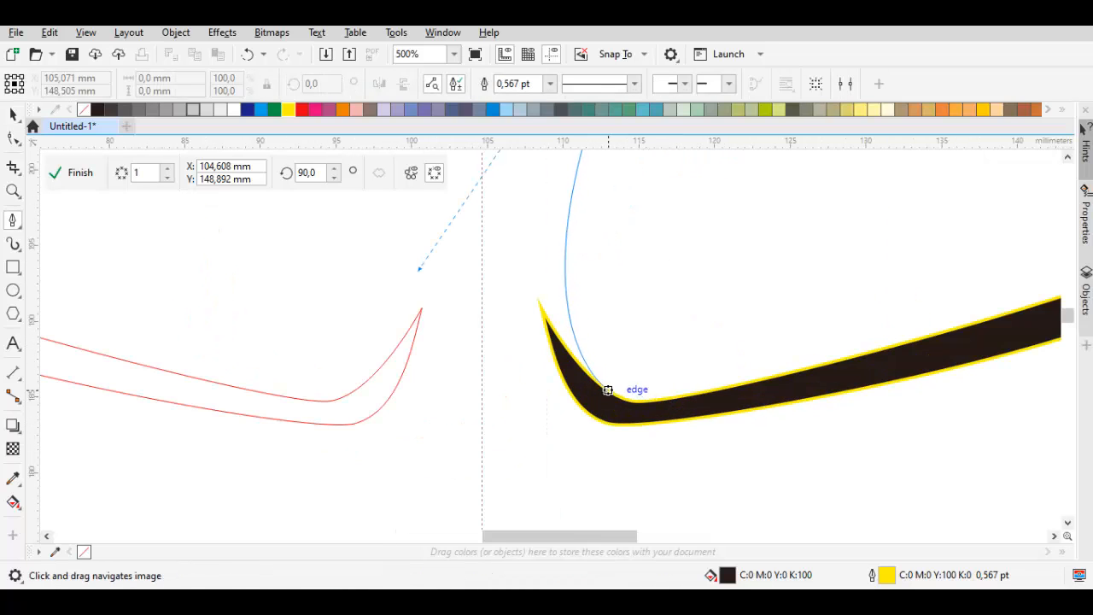
{"action": "left_click", "coordinate": [607, 389]}
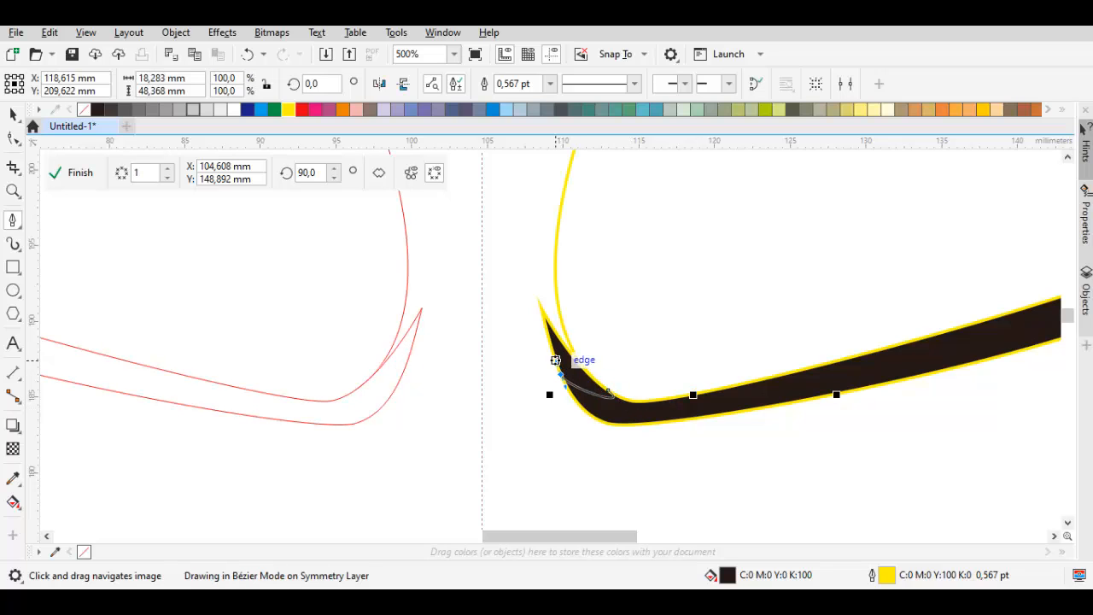
{"action": "left_click_drag", "start_coordinate": [528, 315], "coordinate": [528, 315]}
{"action": "scroll", "coordinate": [526, 318], "scroll_direction": "down", "scroll_amount": 2}
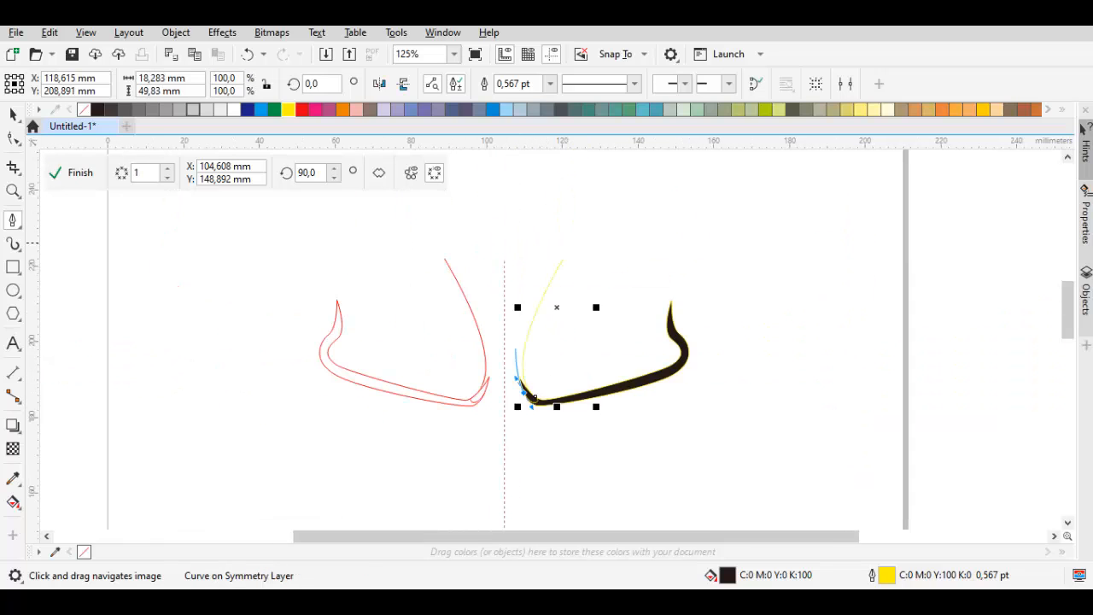
{"action": "scroll", "coordinate": [547, 264], "scroll_direction": "up", "scroll_amount": 1}
{"action": "left_click_drag", "start_coordinate": [636, 170], "coordinate": [503, 335]}
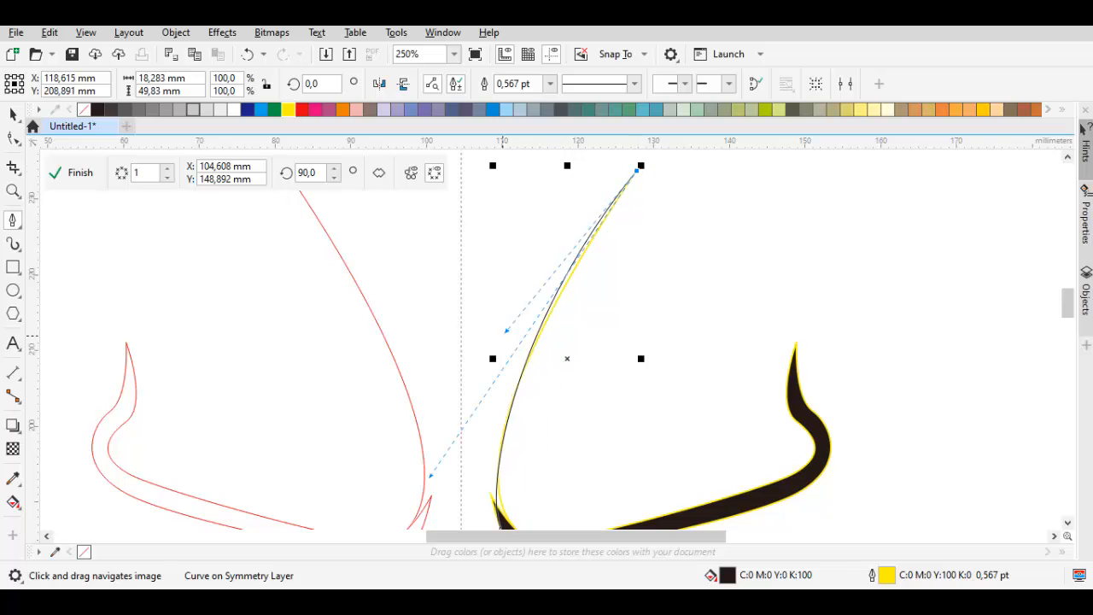
{"action": "left_click_drag", "start_coordinate": [453, 400], "coordinate": [444, 410]}
Select the tapered stroke together with the first black shape and weld them into one object.
{"action": "left_click_drag", "start_coordinate": [549, 410], "coordinate": [587, 297]}
{"action": "key", "text": "space"}
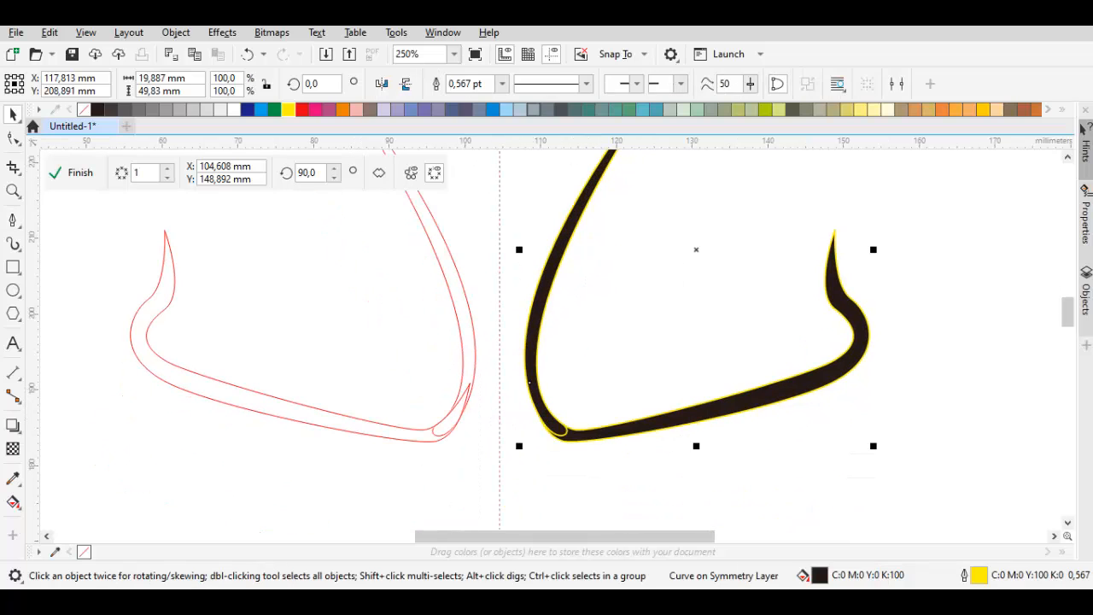
{"action": "left_click", "coordinate": [469, 84]}
Delete the surplus nodes on the inner edge where the strokes join, undoing the first deletion that selected too much.
{"action": "scroll", "coordinate": [543, 415], "scroll_direction": "up", "scroll_amount": 1}
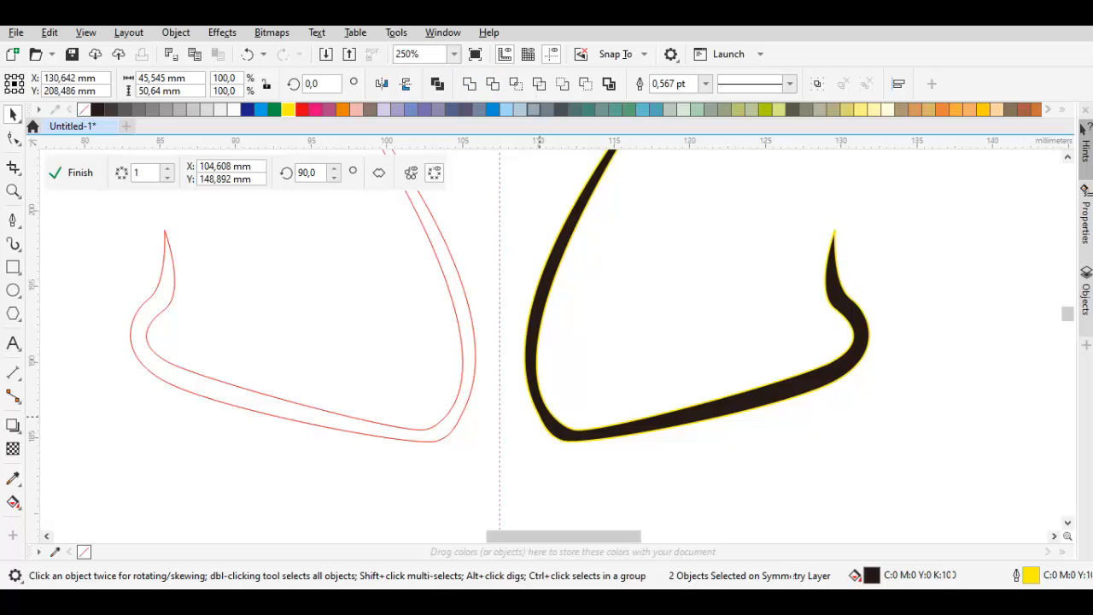
{"action": "key", "text": "F10"}
{"action": "left_click_drag", "start_coordinate": [616, 421], "coordinate": [556, 467]}
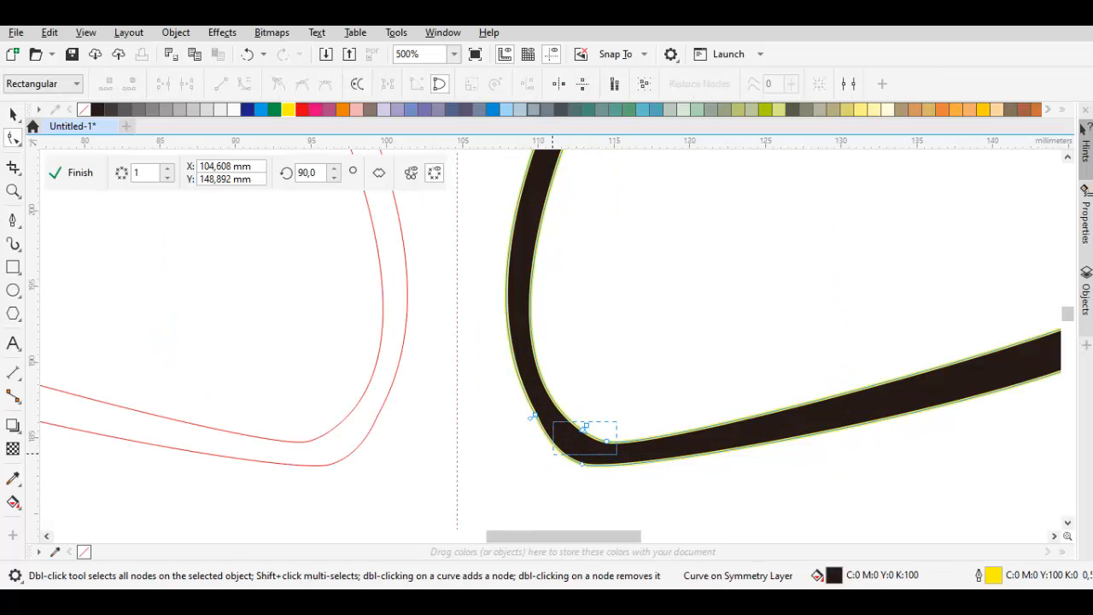
{"action": "key", "text": "Delete"}
{"action": "key", "text": "ctrl+z"}
{"action": "scroll", "coordinate": [531, 417], "scroll_direction": "up", "scroll_amount": 3}
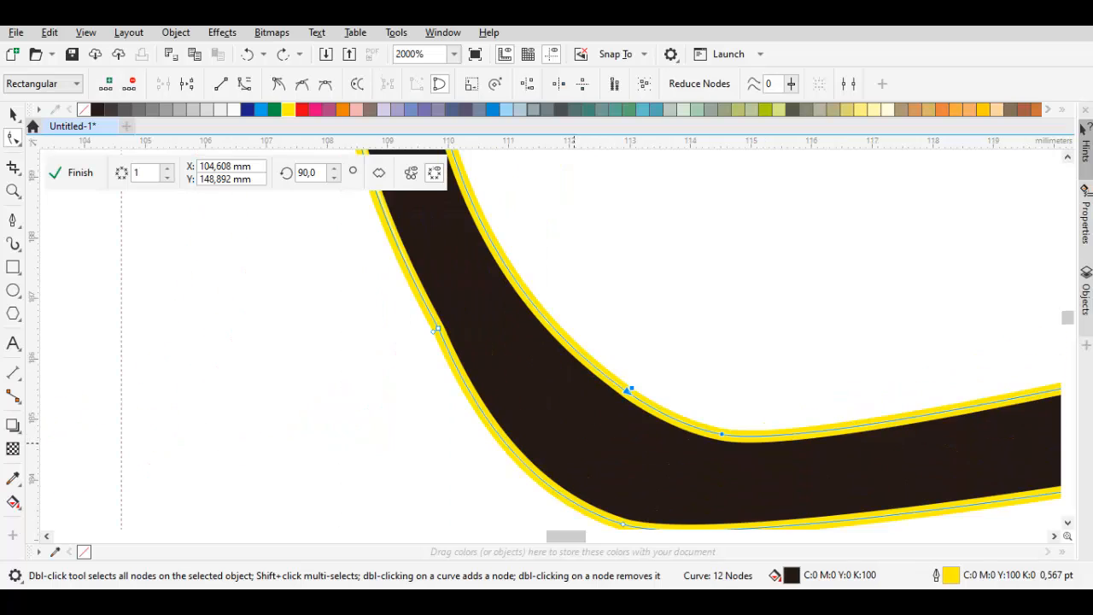
{"action": "left_click_drag", "start_coordinate": [611, 400], "coordinate": [613, 400]}
{"action": "key", "text": "Delete"}
{"action": "scroll", "coordinate": [584, 397], "scroll_direction": "down", "scroll_amount": 2}
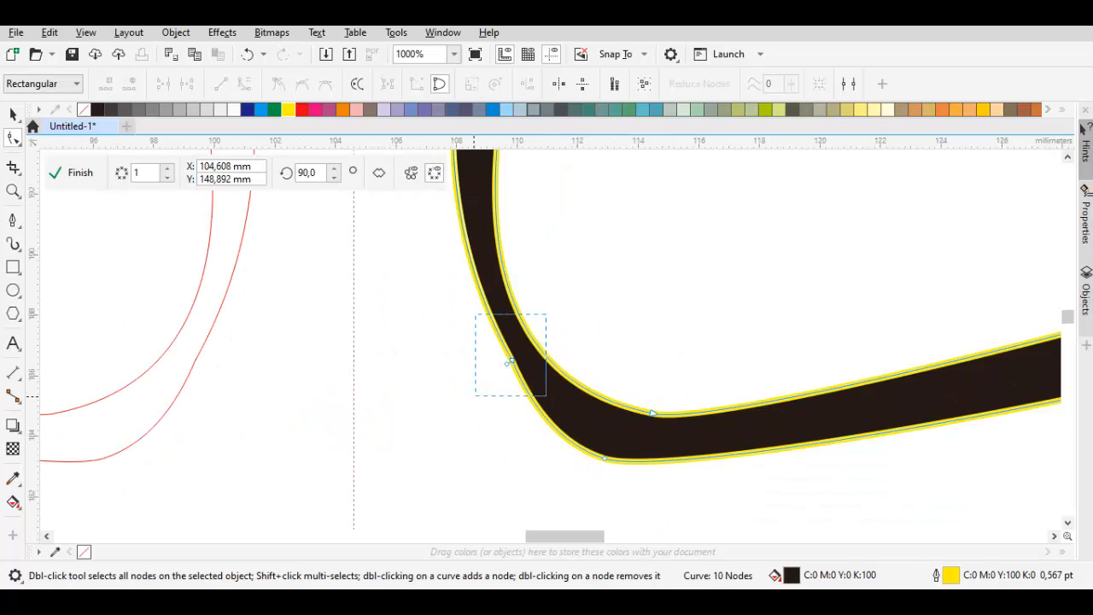
Delete the surplus nodes on the outer edge of the welded corner to smooth its curve.
{"action": "left_click_drag", "start_coordinate": [475, 396], "coordinate": [475, 396]}
{"action": "key", "text": "Delete"}
{"action": "scroll", "coordinate": [518, 399], "scroll_direction": "down", "scroll_amount": 3}
{"action": "key", "text": "space"}
{"action": "scroll", "coordinate": [501, 400], "scroll_direction": "up", "scroll_amount": 2}
{"action": "scroll", "coordinate": [665, 365], "scroll_direction": "down", "scroll_amount": 1}
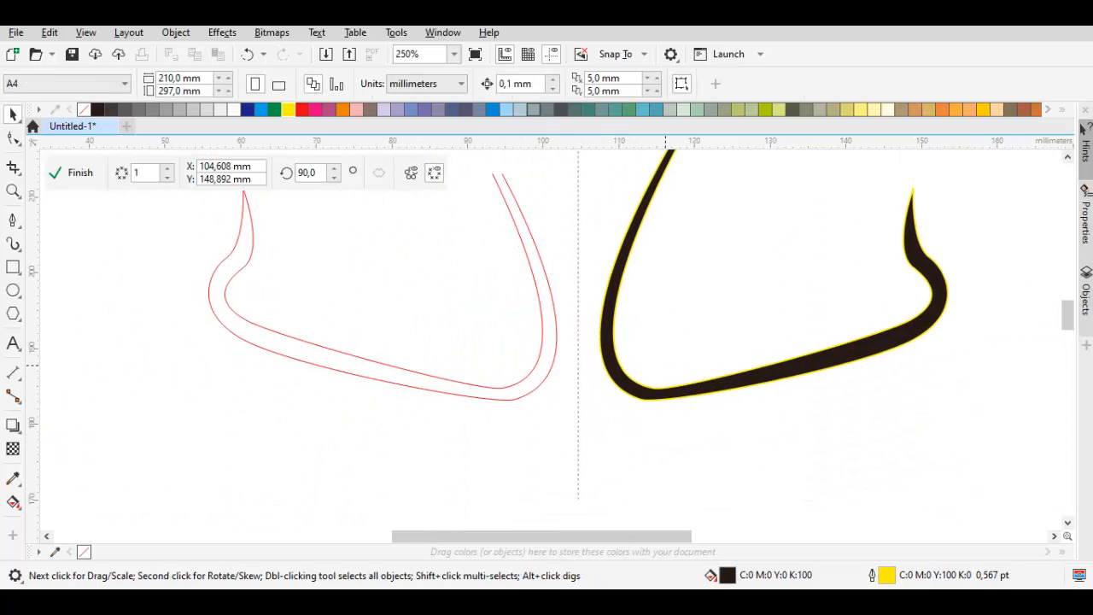
Draw a closed pointed shape, about 20 by 13 mm, from the symmetry line across the welded shape's lower corner.
{"action": "key", "text": "space"}
{"action": "scroll", "coordinate": [601, 371], "scroll_direction": "up", "scroll_amount": 1}
{"action": "left_click_drag", "start_coordinate": [572, 291], "coordinate": [542, 290]}
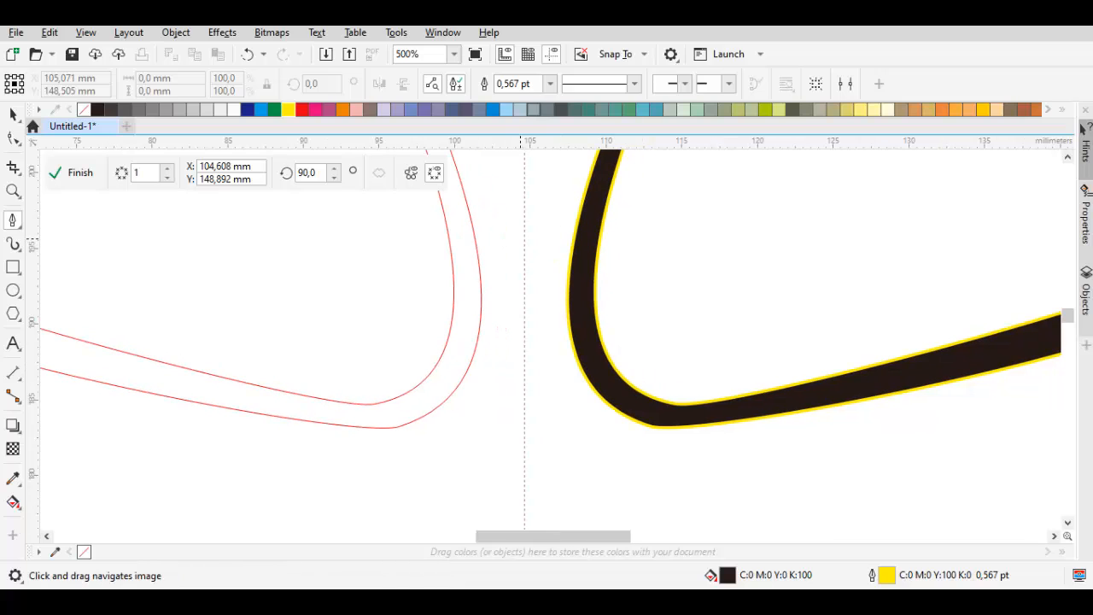
{"action": "left_click_drag", "start_coordinate": [543, 419], "coordinate": [543, 418]}
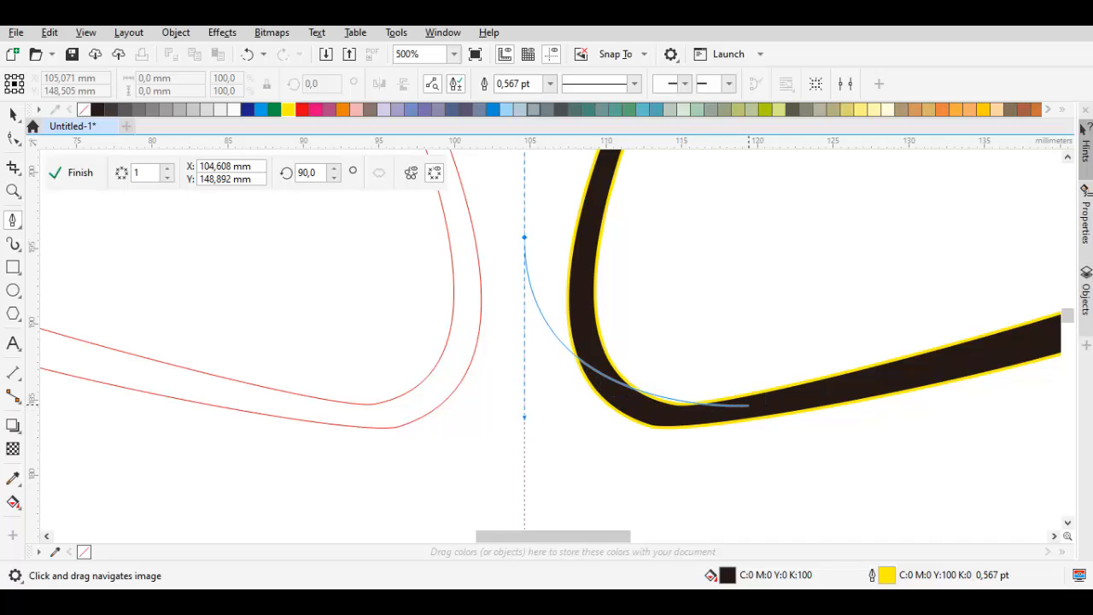
{"action": "mouse_move", "coordinate": [747, 394]}
{"action": "left_mouse_down"}
{"action": "mouse_move", "coordinate": [649, 418]}
{"action": "mouse_move", "coordinate": [768, 392]}
{"action": "left_mouse_up"}
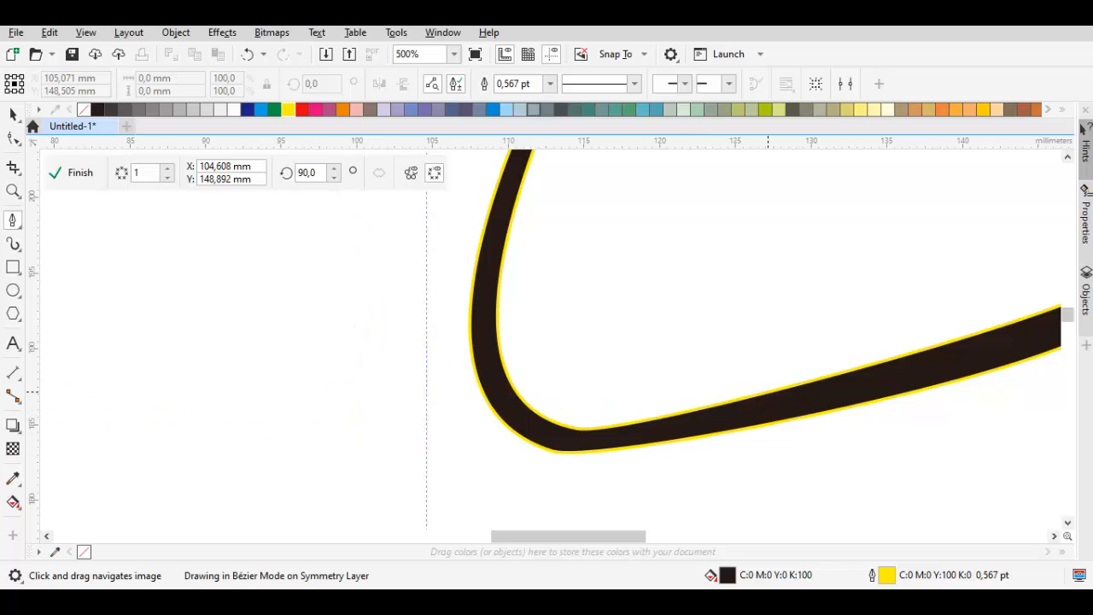
{"action": "left_click_drag", "start_coordinate": [672, 440], "coordinate": [733, 439]}
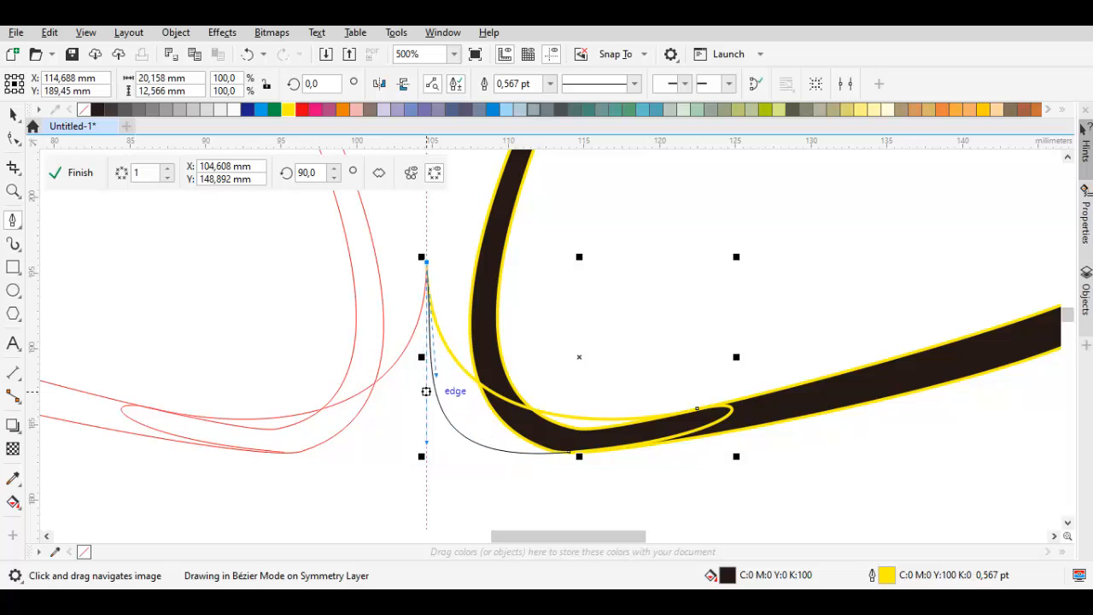
{"action": "left_click_drag", "start_coordinate": [426, 391], "coordinate": [426, 421]}
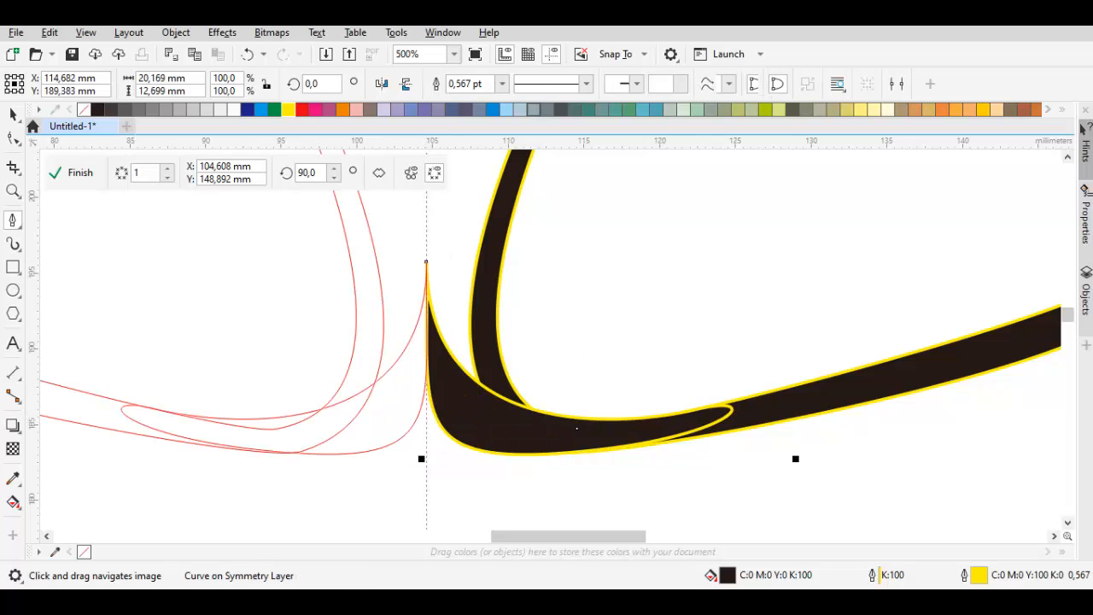
Weld the pointed shape to the black line shape and delete the surplus nodes along the lower stroke's upper edge.
{"action": "key", "text": "space"}
{"action": "key", "text": "F10"}
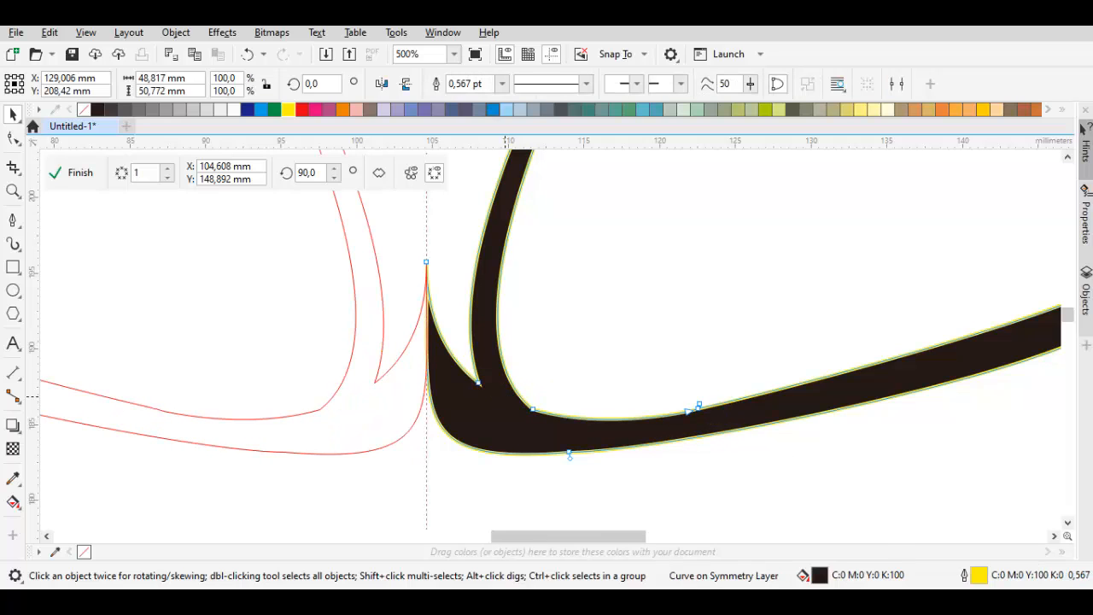
{"action": "left_click_drag", "start_coordinate": [654, 365], "coordinate": [705, 425]}
{"action": "key", "text": "Delete"}
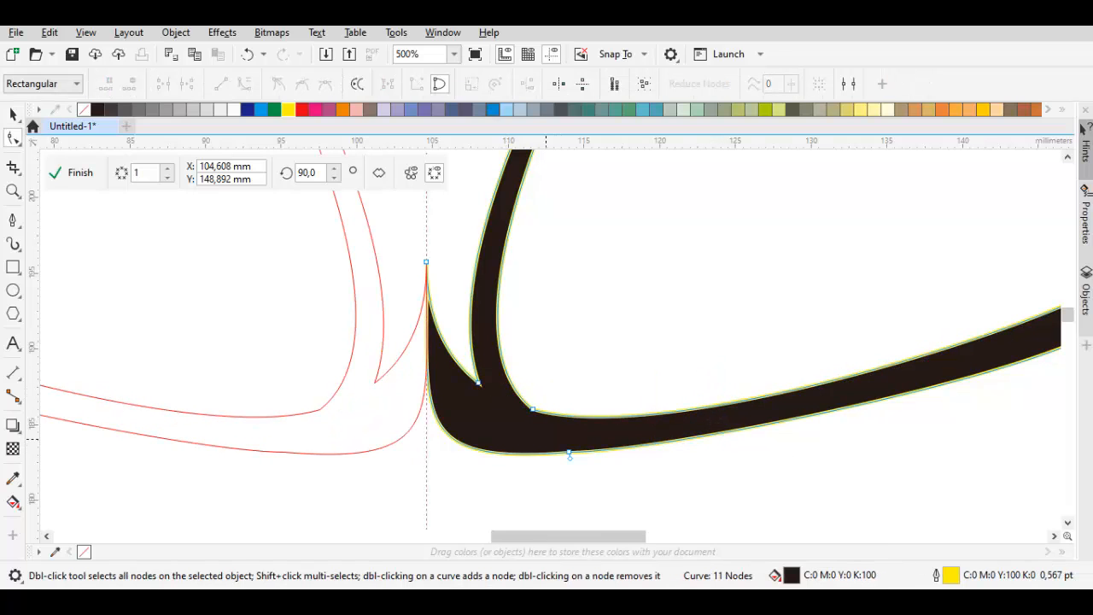
{"action": "key", "text": "Delete"}
{"action": "key", "text": "ctrl+z"}
Move the node on the lower corner's bottom edge slightly outward and convert it to a Smooth node.
{"action": "scroll", "coordinate": [557, 474], "scroll_direction": "up", "scroll_amount": 2}
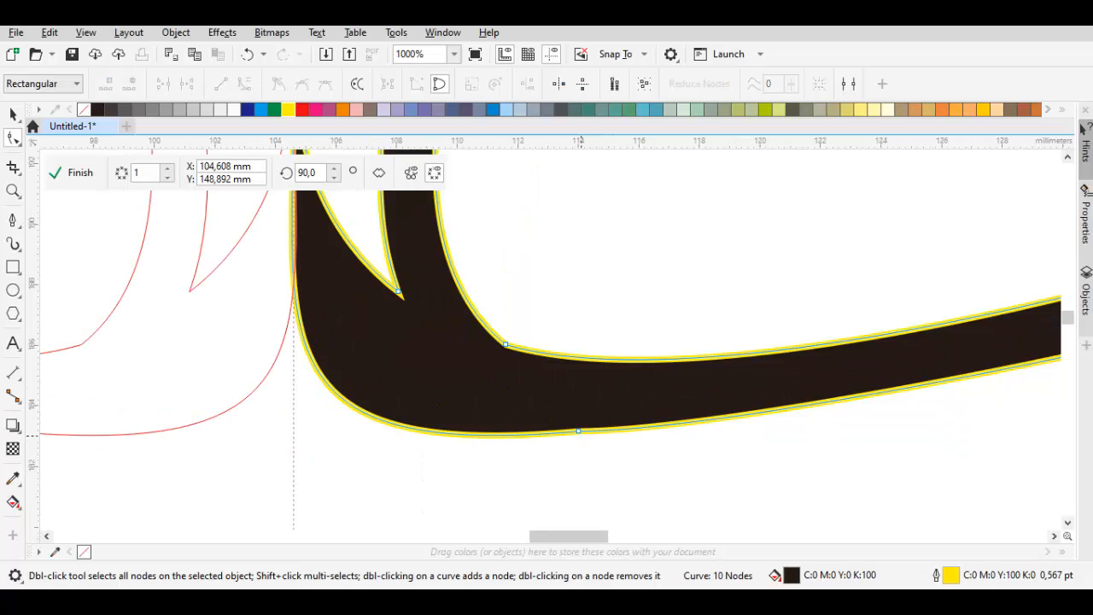
{"action": "left_click_drag", "start_coordinate": [578, 432], "coordinate": [596, 436]}
{"action": "right_click", "coordinate": [597, 437]}
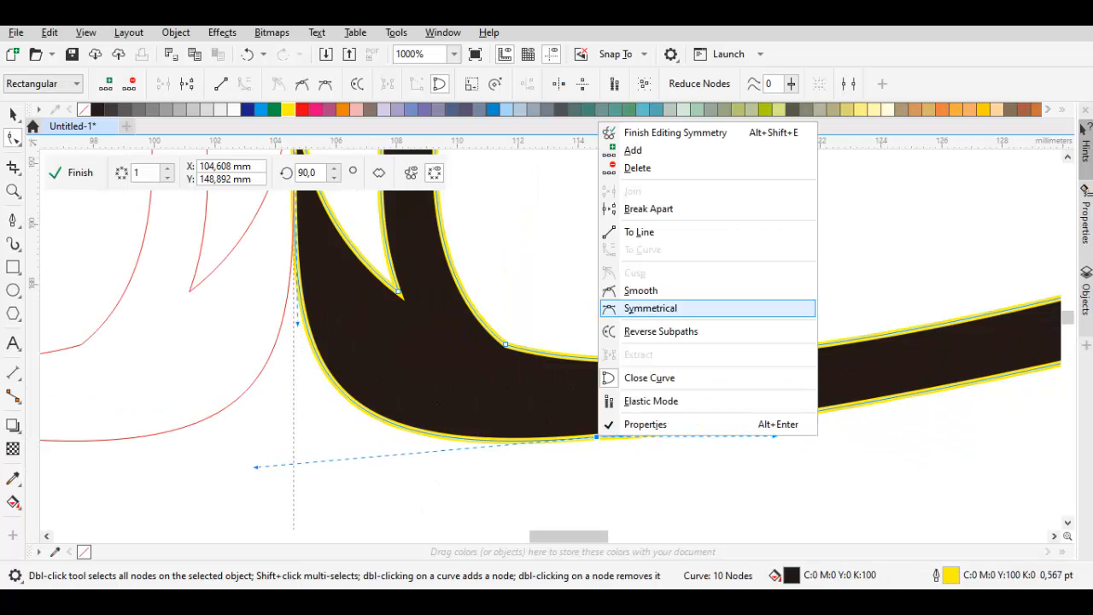
{"action": "left_click", "coordinate": [640, 291]}
{"action": "scroll", "coordinate": [622, 378], "scroll_direction": "down", "scroll_amount": 1}
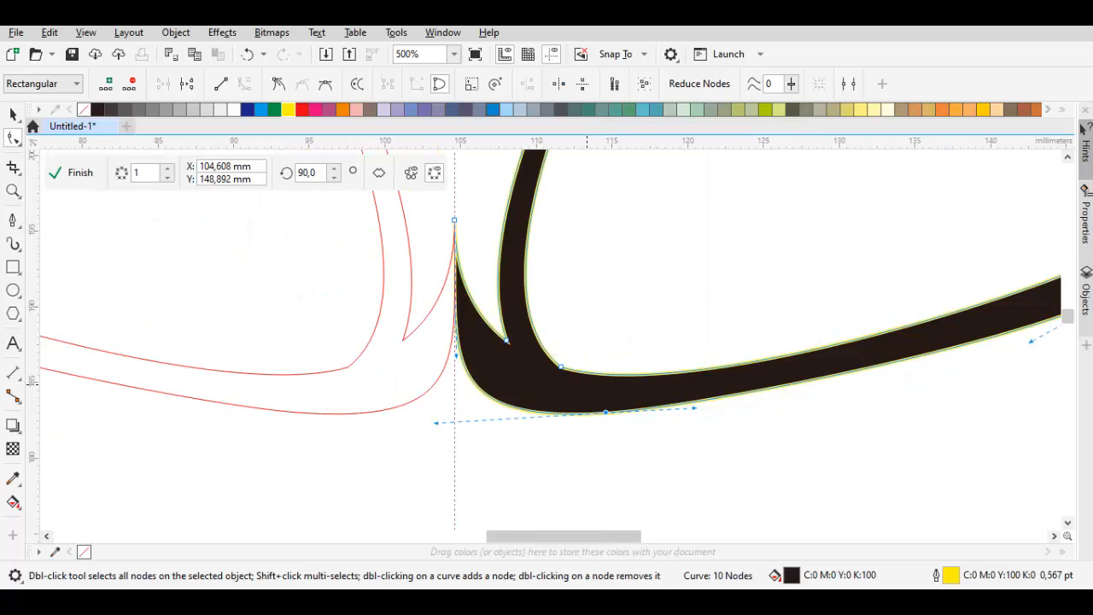
Convert all nodes of the welded shape to Cusp and nudge the inner corner node where the two strokes meet.
{"action": "left_click", "coordinate": [560, 368]}
{"action": "scroll", "coordinate": [560, 368], "scroll_direction": "up", "scroll_amount": 1}
{"action": "key", "text": "ctrl+a"}
{"action": "right_click", "coordinate": [609, 248]}
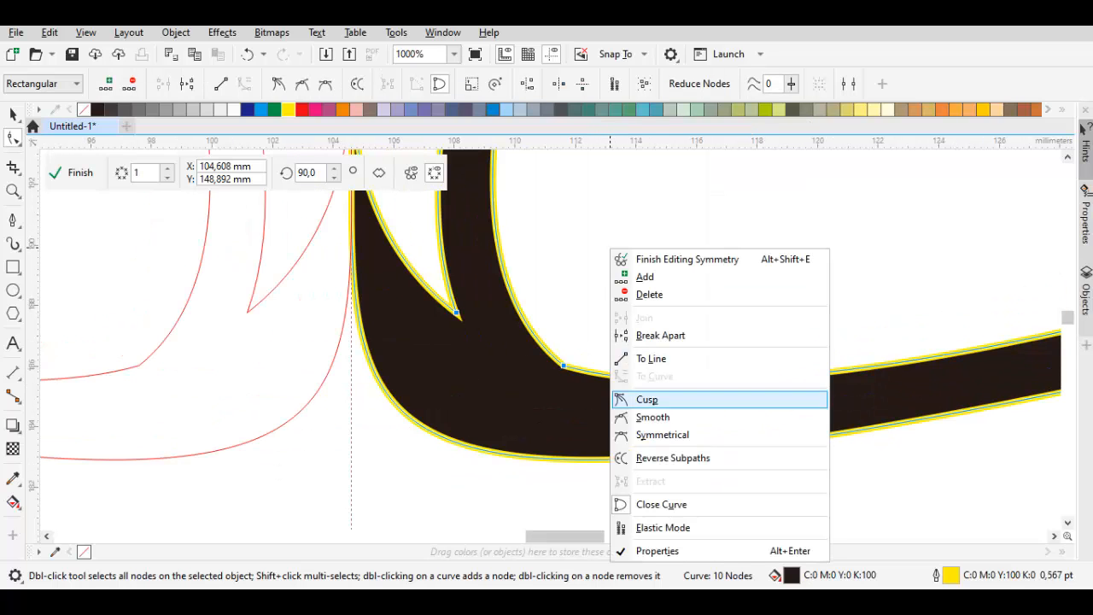
{"action": "left_click", "coordinate": [625, 399]}
{"action": "left_click_drag", "start_coordinate": [563, 365], "coordinate": [560, 349]}
{"action": "scroll", "coordinate": [560, 351], "scroll_direction": "down", "scroll_amount": 1}
Remove the surplus node on the inner edge of the lower stroke, just before its outer bend.
{"action": "left_click_drag", "start_coordinate": [690, 372], "coordinate": [354, 455]}
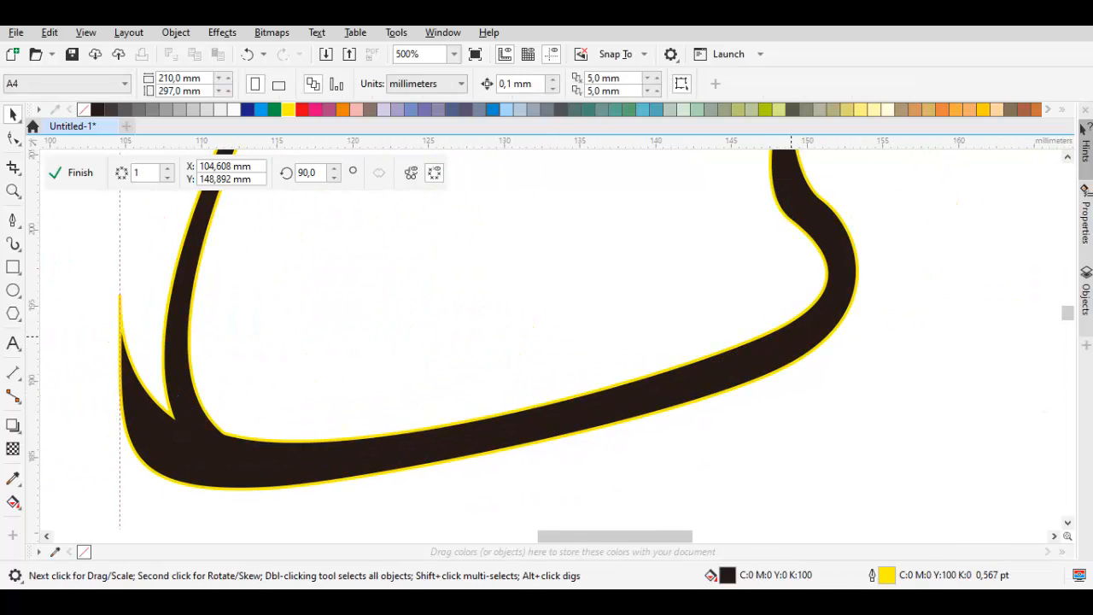
{"action": "left_click_drag", "start_coordinate": [785, 323], "coordinate": [740, 292]}
{"action": "double_click", "coordinate": [776, 324]}
{"action": "scroll", "coordinate": [776, 323], "scroll_direction": "down", "scroll_amount": 1}
Draw the outer edge of a crescent from the lower corner, sweeping beneath the stroke and up around its outer bend.
{"action": "key", "text": "space"}
{"action": "key", "text": "space"}
{"action": "scroll", "coordinate": [438, 373], "scroll_direction": "up", "scroll_amount": 1}
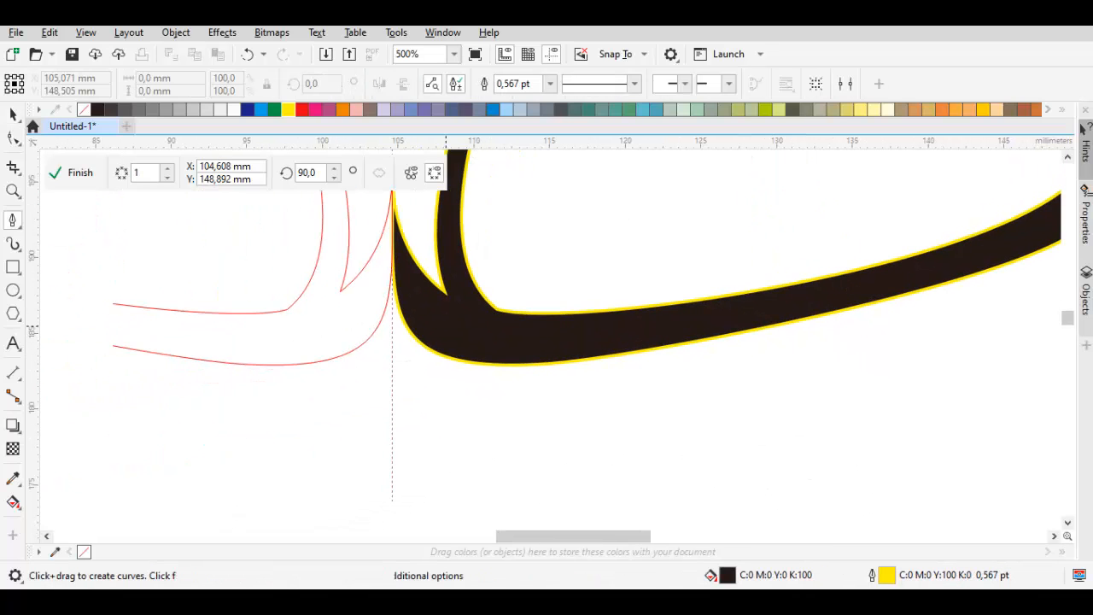
{"action": "scroll", "coordinate": [503, 357], "scroll_direction": "down", "scroll_amount": 1}
{"action": "left_click_drag", "start_coordinate": [547, 383], "coordinate": [446, 386]}
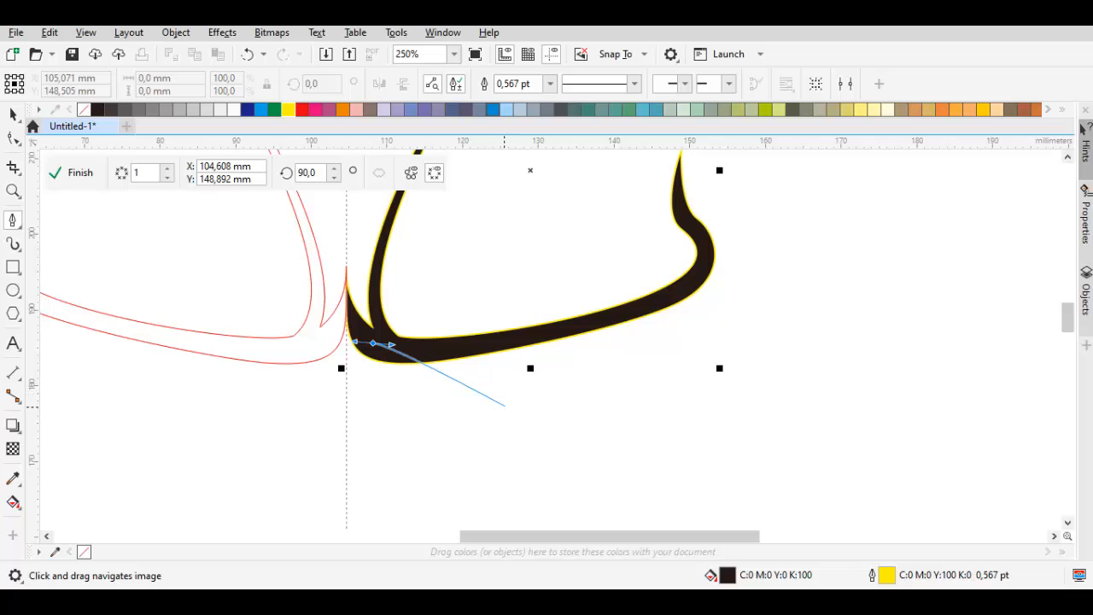
{"action": "left_click_drag", "start_coordinate": [648, 427], "coordinate": [663, 421]}
{"action": "left_click_drag", "start_coordinate": [734, 297], "coordinate": [719, 319]}
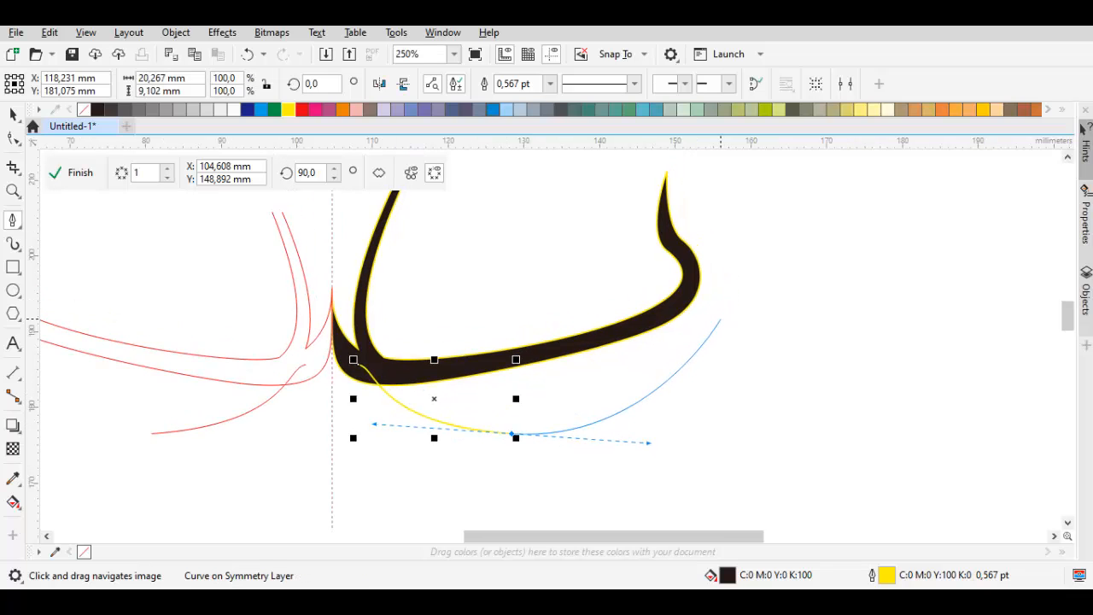
{"action": "scroll", "coordinate": [721, 318], "scroll_direction": "up", "scroll_amount": 1}
{"action": "left_click_drag", "start_coordinate": [683, 350], "coordinate": [713, 257]}
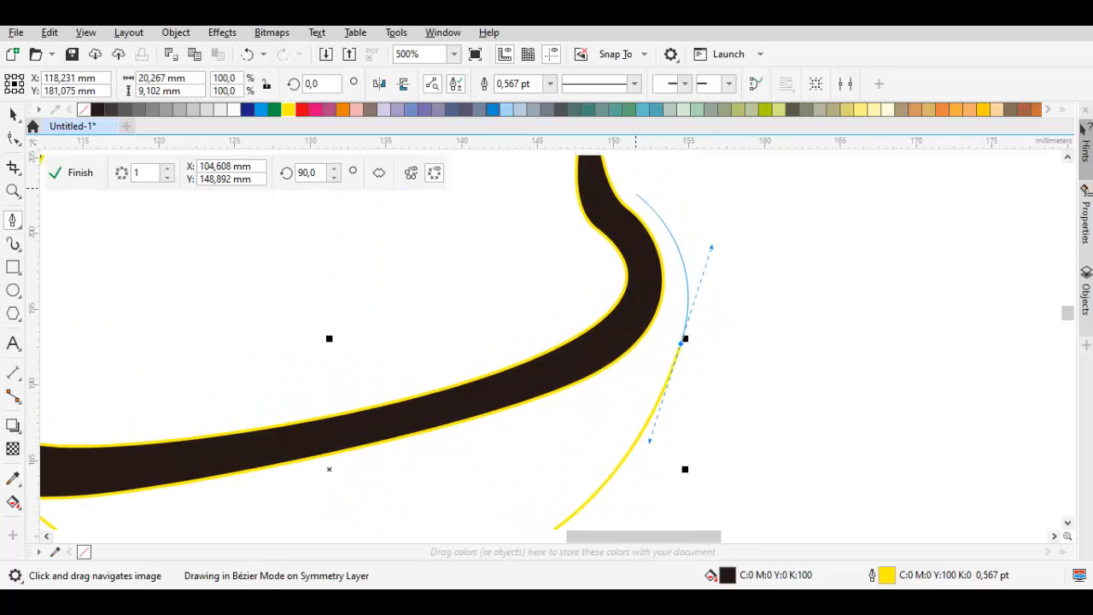
{"action": "left_click_drag", "start_coordinate": [606, 215], "coordinate": [612, 197]}
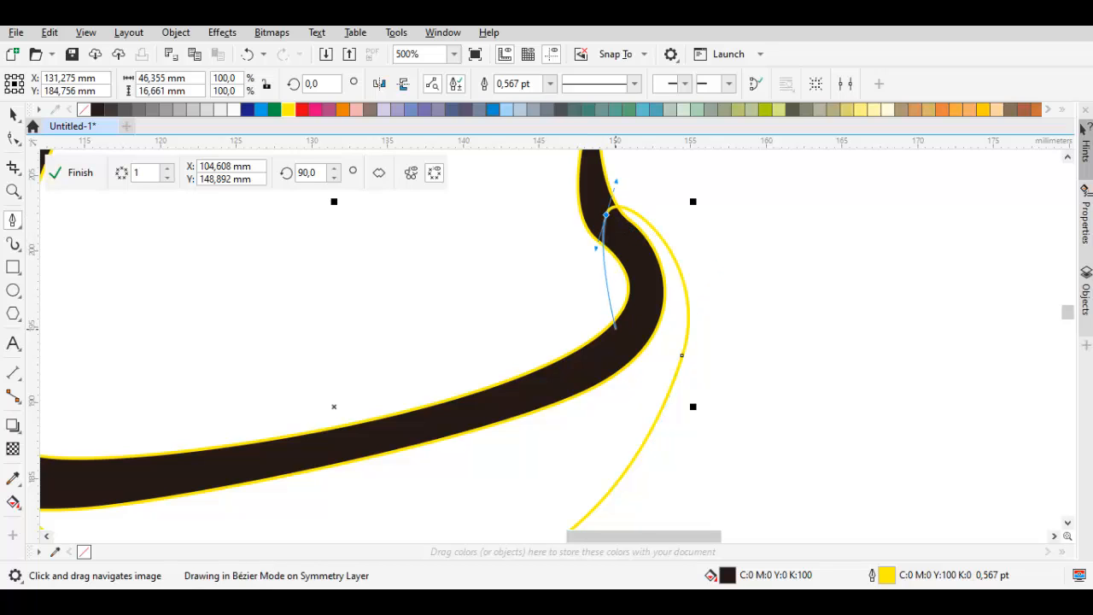
Close the crescent, about 47 by 27 mm, by curving back inside the black stroke to its starting node.
{"action": "left_click_drag", "start_coordinate": [613, 335], "coordinate": [531, 392]}
{"action": "left_click_drag", "start_coordinate": [531, 392], "coordinate": [878, 255]}
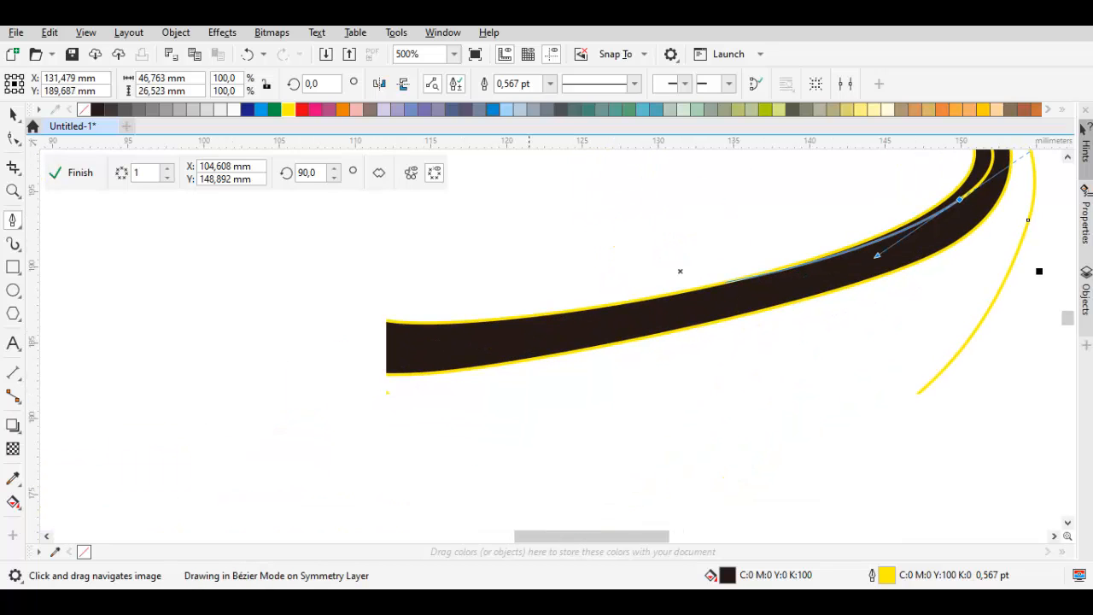
{"action": "scroll", "coordinate": [364, 384], "scroll_direction": "up", "scroll_amount": 1}
{"action": "left_click_drag", "start_coordinate": [626, 305], "coordinate": [595, 307]}
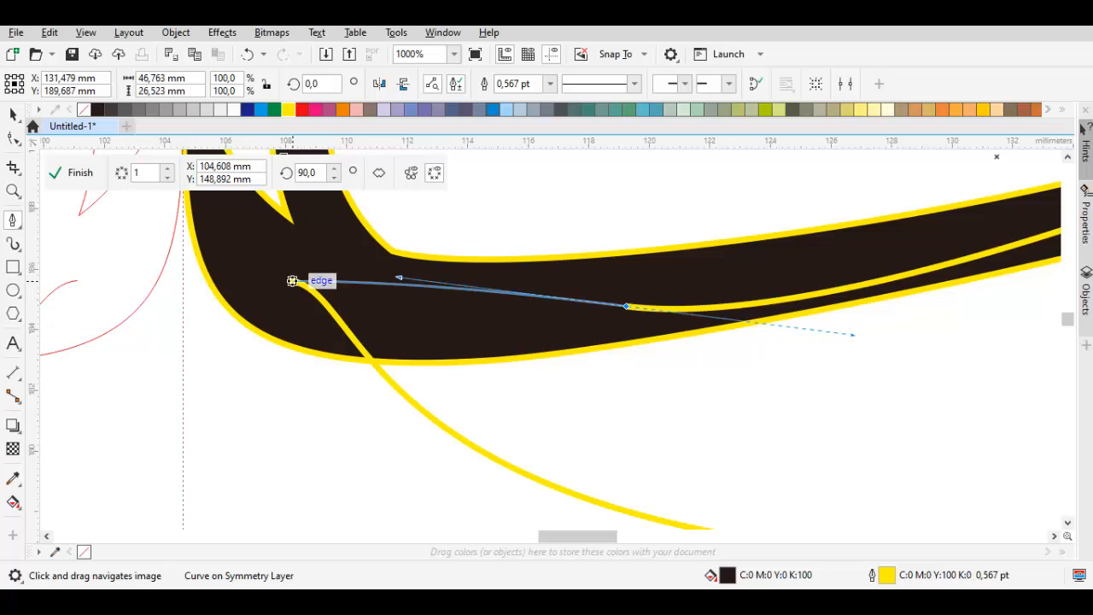
{"action": "left_click", "coordinate": [291, 281]}
{"action": "key", "text": "ctrl+z"}
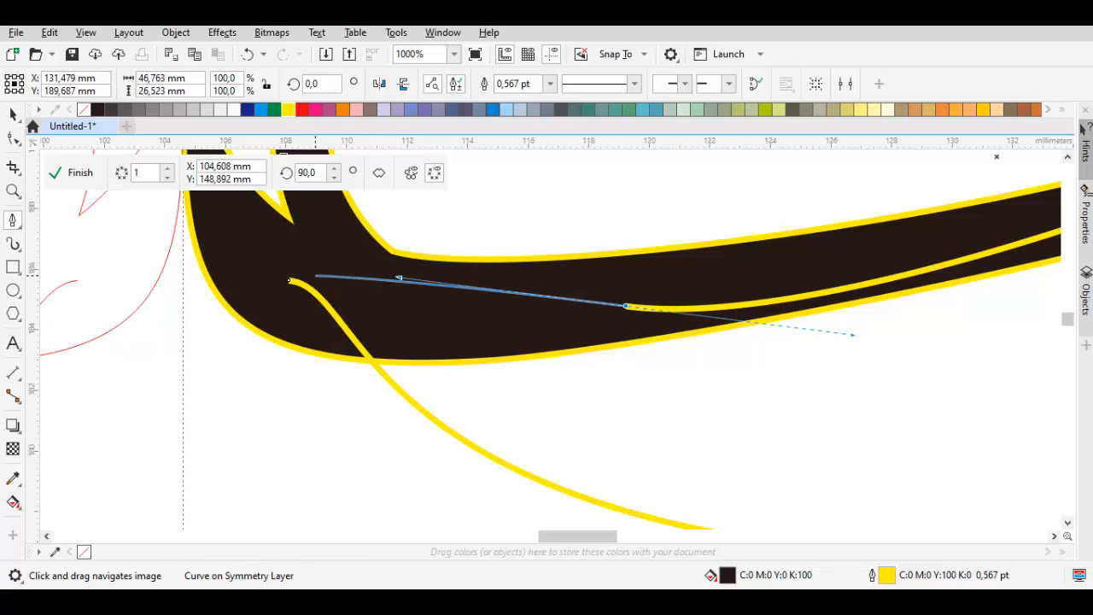
{"action": "left_click", "coordinate": [291, 281]}
Select the crescent together with the black line shape and weld them into one object.
{"action": "key", "text": "space"}
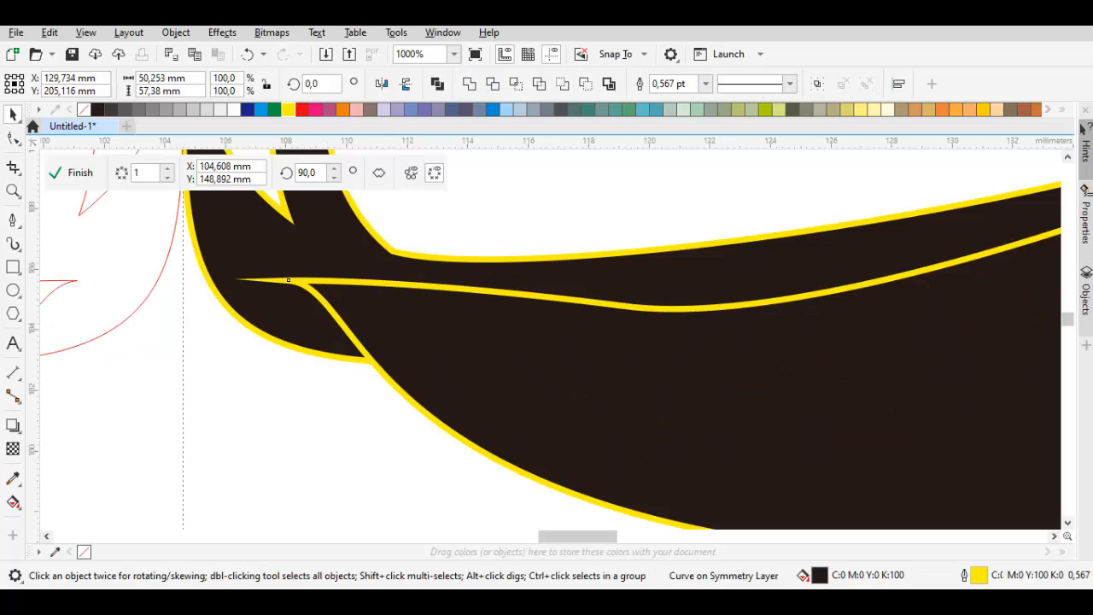
{"action": "left_click", "coordinate": [469, 83]}
{"action": "scroll", "coordinate": [514, 175], "scroll_direction": "down", "scroll_amount": 3}
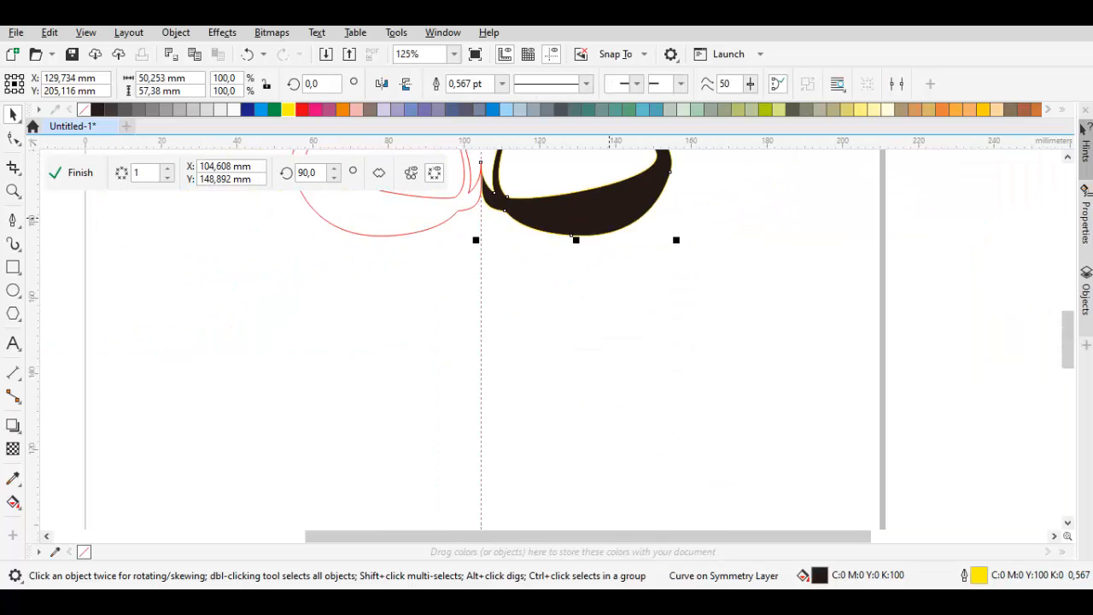
Shift the node on the thickened shape's bottom edge toward the symmetry line and remove it to smooth the curve.
{"action": "key", "text": "F10"}
{"action": "scroll", "coordinate": [588, 234], "scroll_direction": "up", "scroll_amount": 1}
{"action": "right_click", "coordinate": [588, 181]}
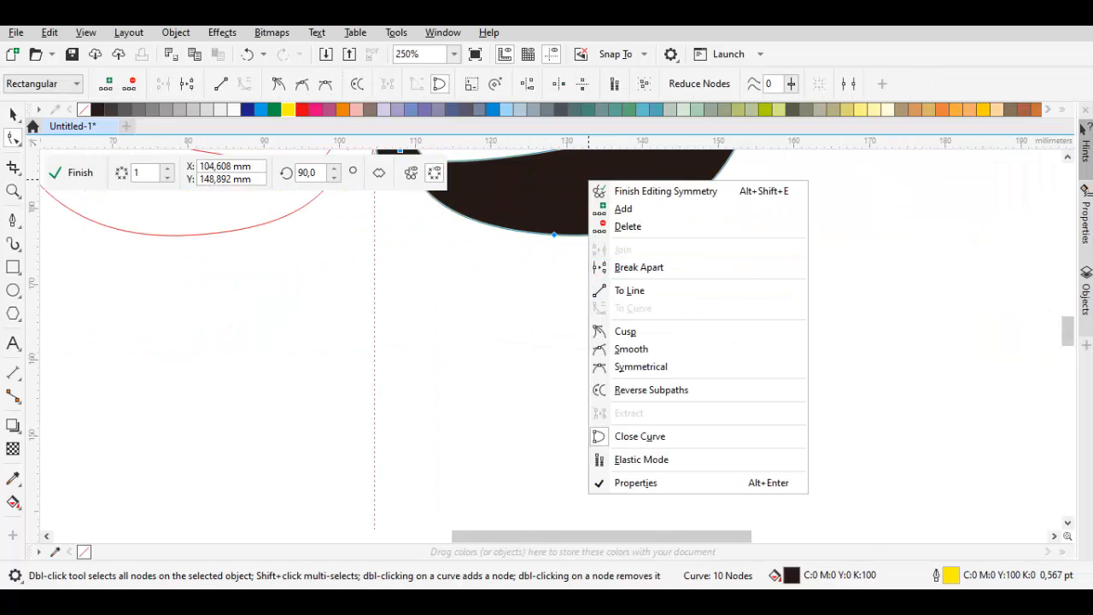
{"action": "key", "text": "Escape"}
{"action": "scroll", "coordinate": [587, 183], "scroll_direction": "up", "scroll_amount": 1}
{"action": "left_click_drag", "start_coordinate": [587, 218], "coordinate": [606, 293]}
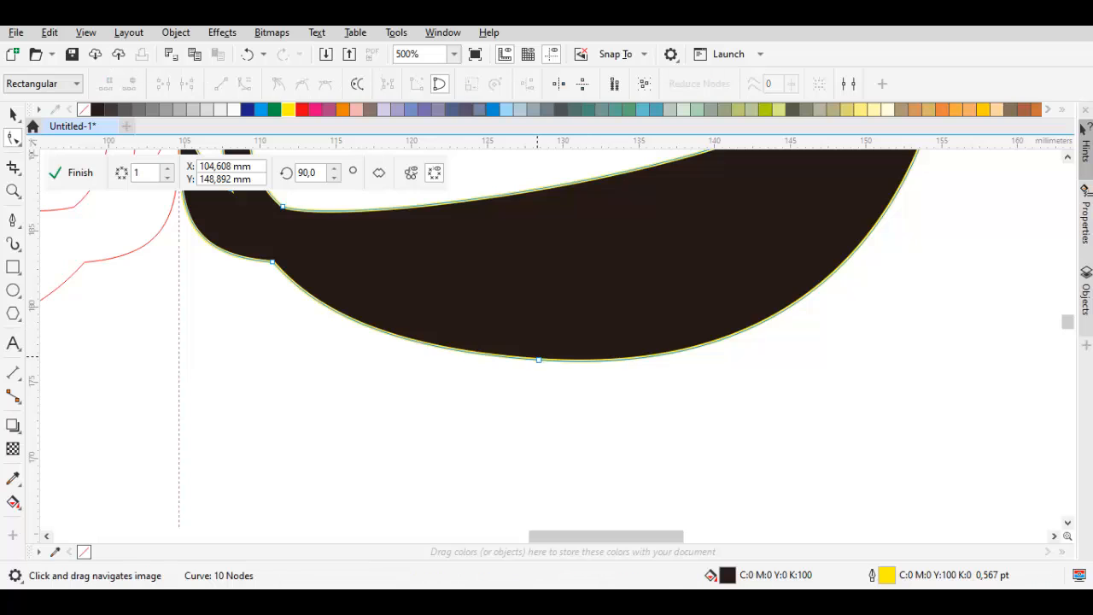
{"action": "left_click_drag", "start_coordinate": [538, 359], "coordinate": [490, 345]}
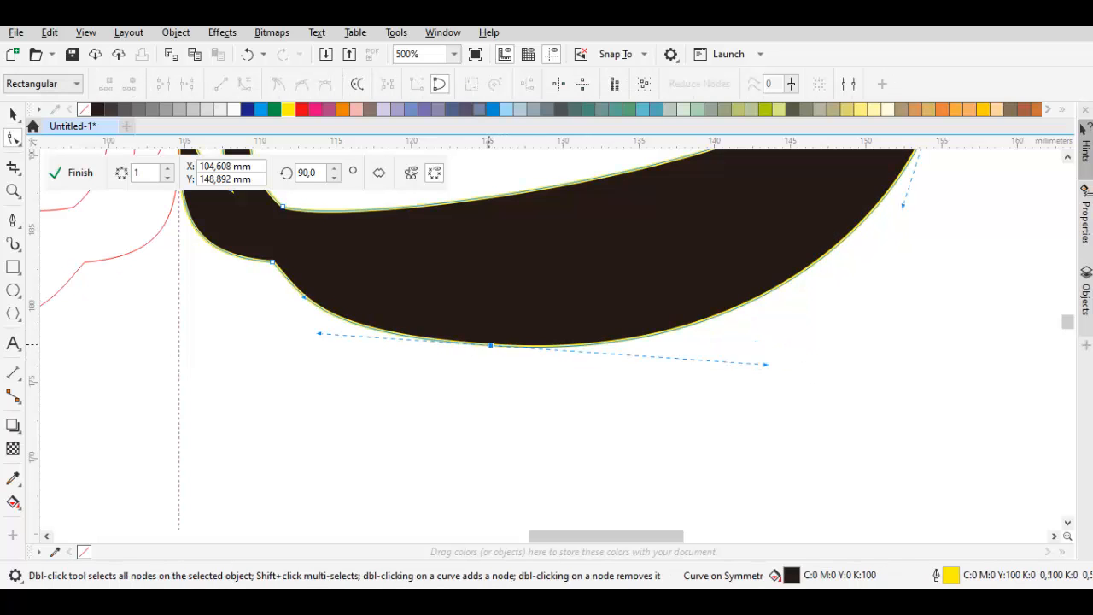
{"action": "double_click", "coordinate": [491, 345]}
{"action": "scroll", "coordinate": [492, 341], "scroll_direction": "down", "scroll_amount": 2}
{"action": "key", "text": "Escape"}
{"action": "key", "text": "space"}
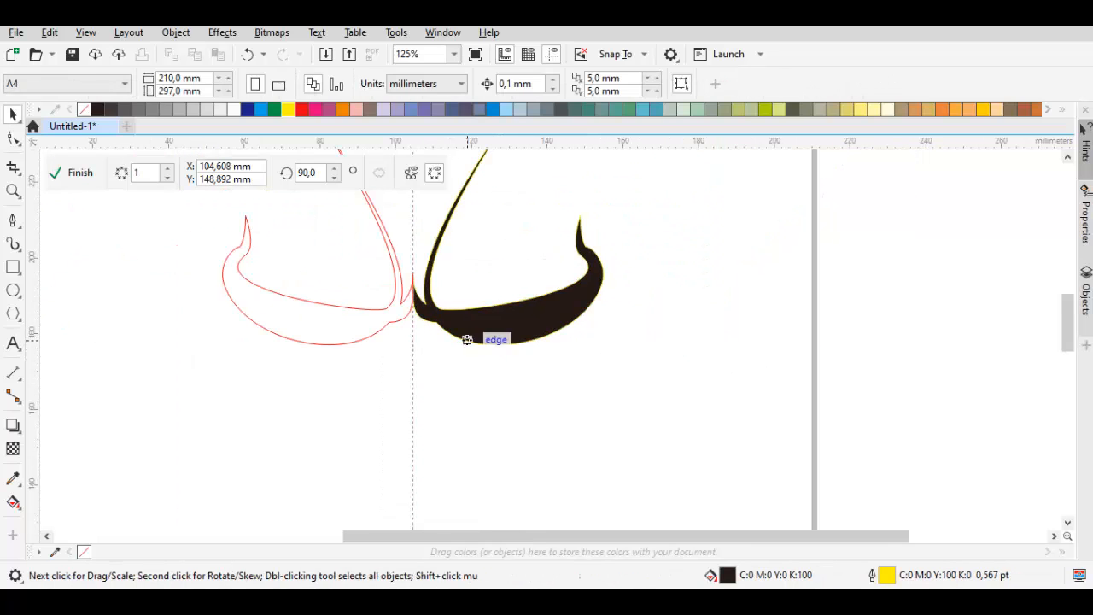
Draw the lower edge of a thin pointed stroke from near the symmetry line, under the black shape, to a tip beyond its outer side.
{"action": "key", "text": "p"}
{"action": "scroll", "coordinate": [472, 336], "scroll_direction": "up", "scroll_amount": 1}
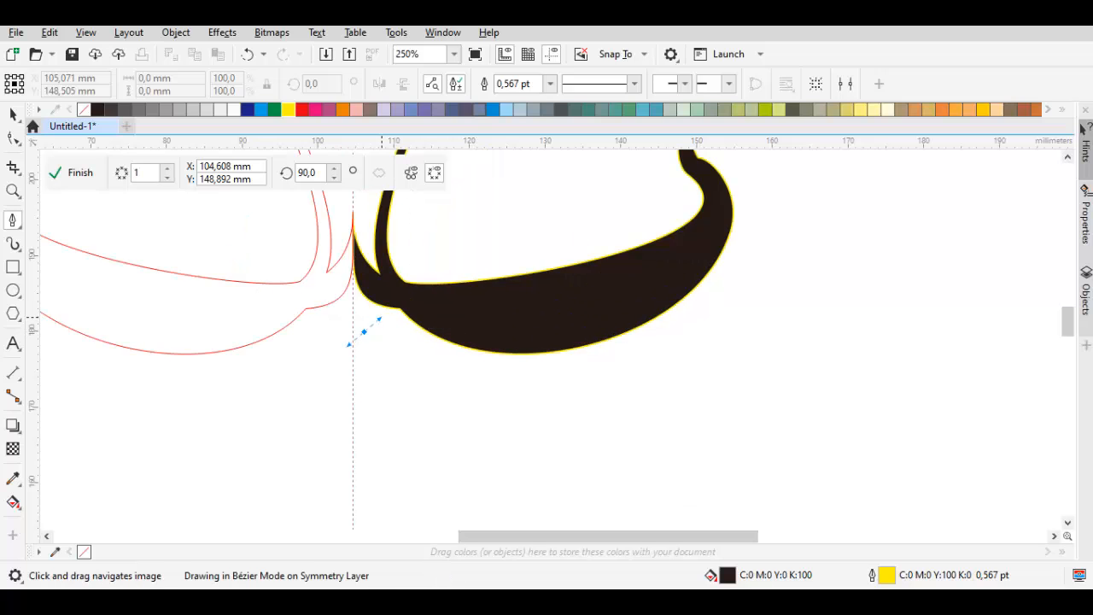
{"action": "scroll", "coordinate": [536, 347], "scroll_direction": "up", "scroll_amount": 1}
{"action": "left_click_drag", "start_coordinate": [511, 382], "coordinate": [801, 351]}
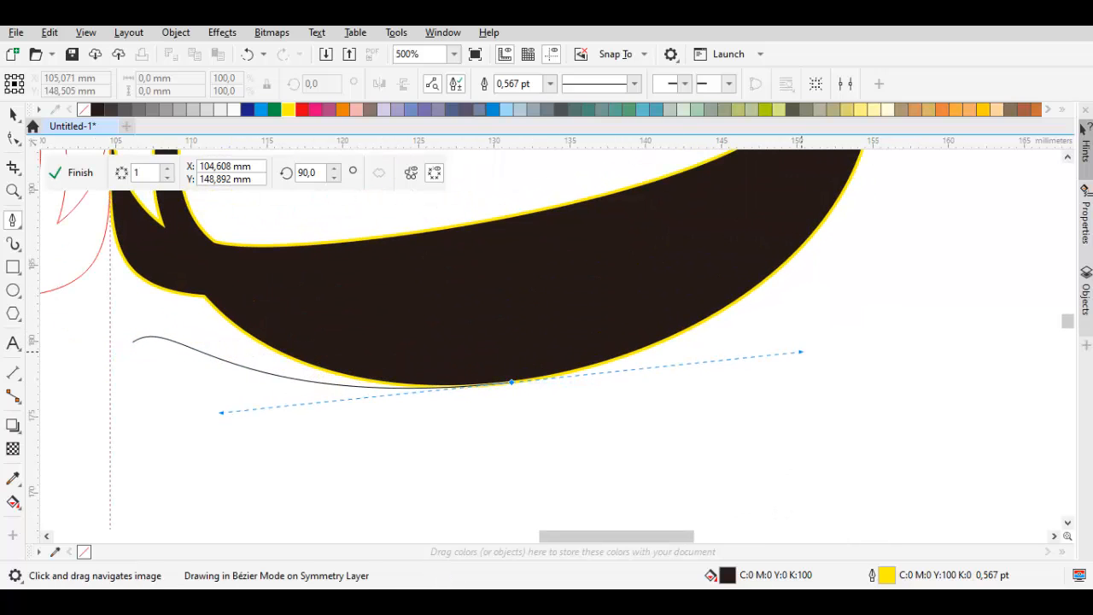
{"action": "left_click_drag", "start_coordinate": [890, 221], "coordinate": [832, 293]}
{"action": "left_click", "coordinate": [803, 283]}
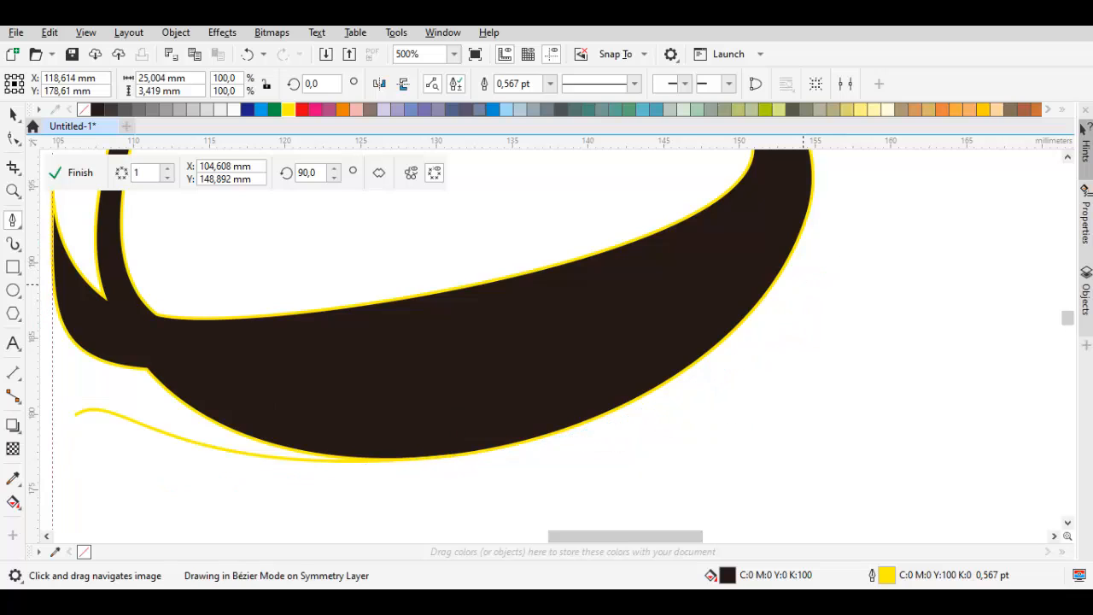
{"action": "left_click_drag", "start_coordinate": [540, 398], "coordinate": [719, 323]}
{"action": "left_click_drag", "start_coordinate": [644, 337], "coordinate": [424, 358]}
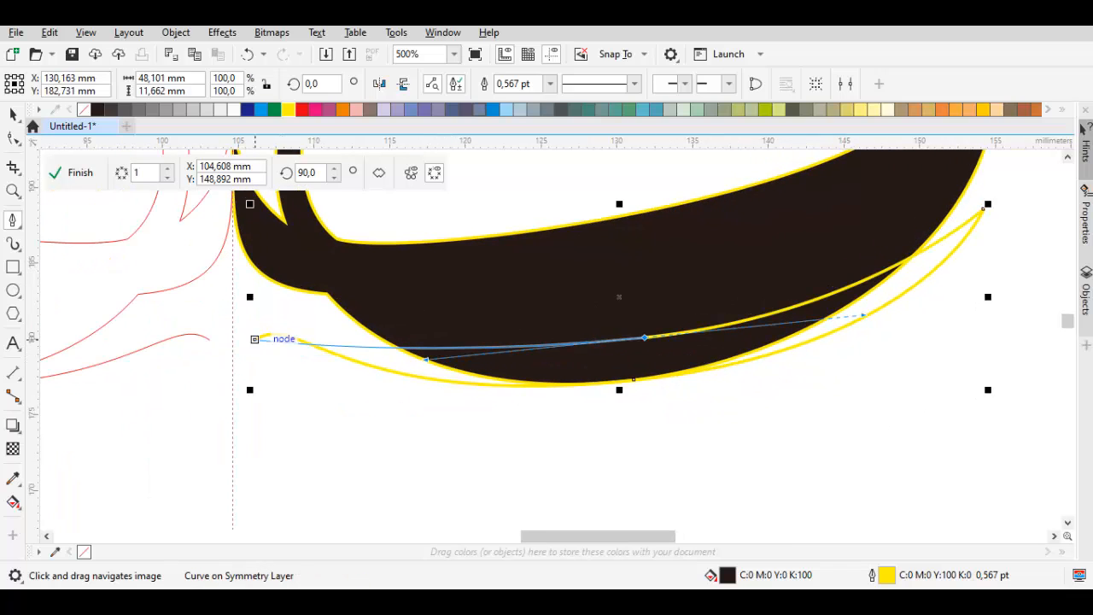
{"action": "left_click_drag", "start_coordinate": [256, 339], "coordinate": [312, 271]}
{"action": "key", "text": "ctrl+z"}
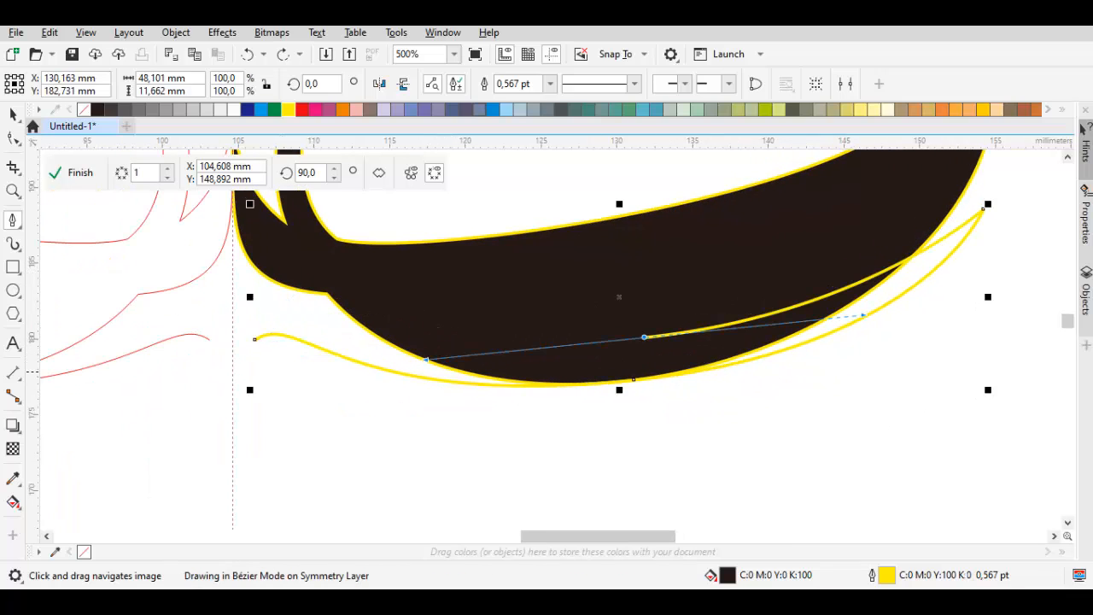
{"action": "key", "text": "ctrl+z"}
Close the thin stroke with a return curve just inside the shape's bottom edge and weld it to the black shape.
{"action": "left_click_drag", "start_coordinate": [607, 361], "coordinate": [386, 379]}
{"action": "mouse_move", "coordinate": [255, 339]}
{"action": "left_mouse_down"}
{"action": "mouse_move", "coordinate": [301, 265]}
{"action": "mouse_move", "coordinate": [316, 281]}
{"action": "left_mouse_up"}
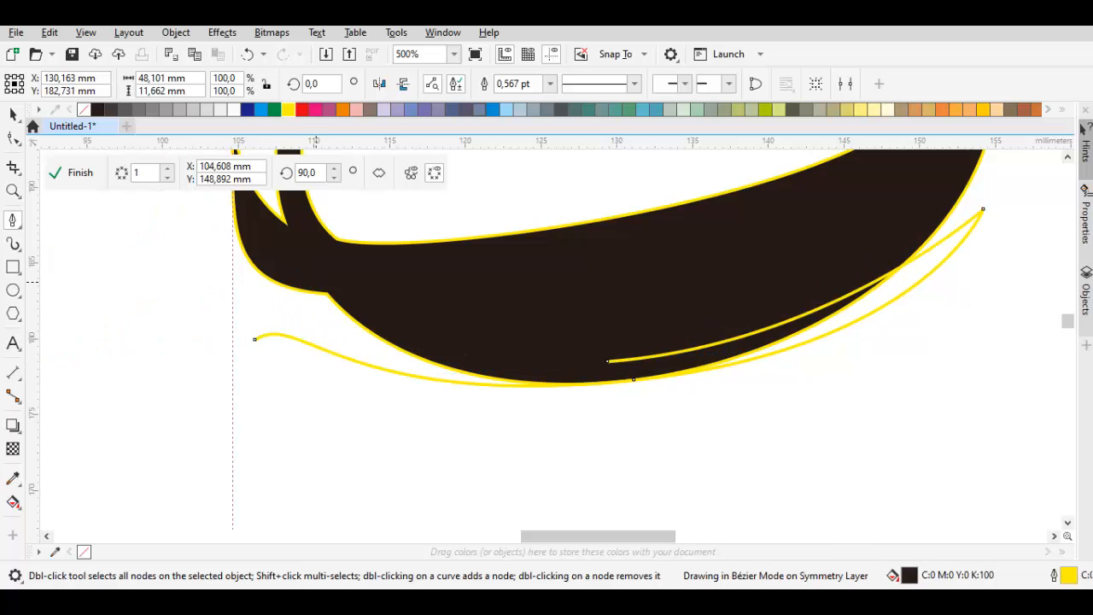
{"action": "key", "text": "space"}
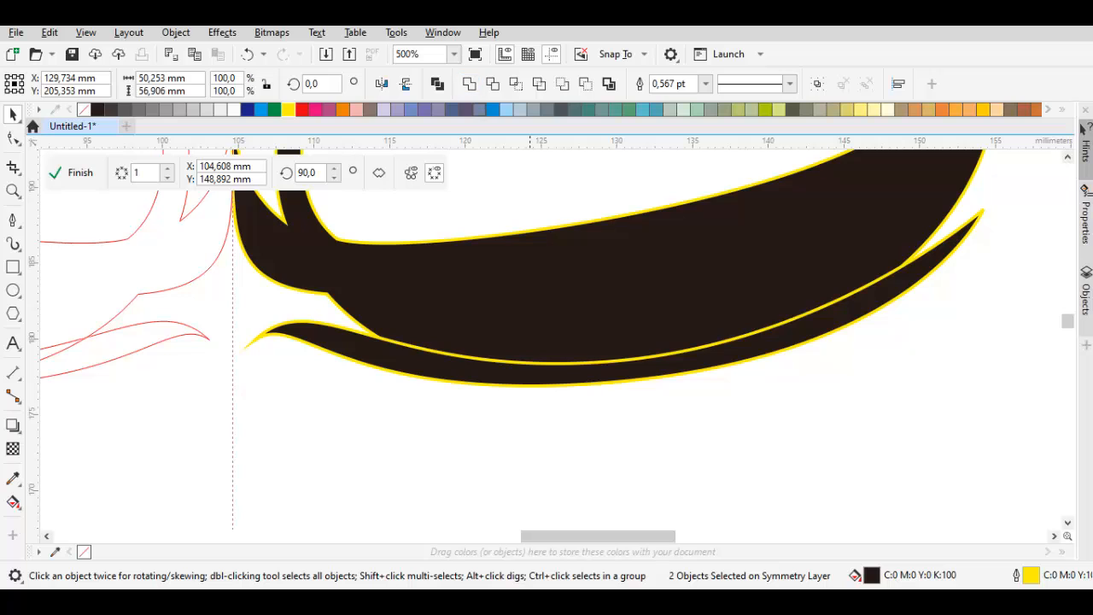
{"action": "left_click", "coordinate": [469, 84]}
Delete the surplus node at the bottom of the welded shape to smooth its lower edge.
{"action": "key", "text": "F10"}
{"action": "left_click_drag", "start_coordinate": [576, 317], "coordinate": [625, 425]}
{"action": "key", "text": "Delete"}
{"action": "scroll", "coordinate": [684, 411], "scroll_direction": "down", "scroll_amount": 1}
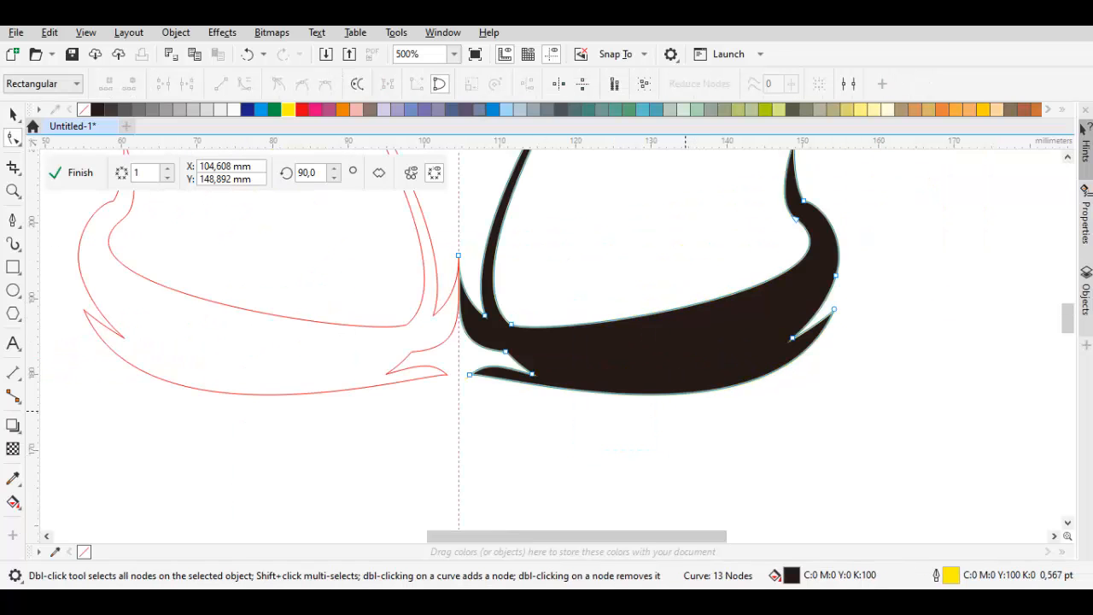
Draw a closed crescent about 32 mm wide inside the thick black lower band, following the band's curve.
{"action": "key", "text": "F5"}
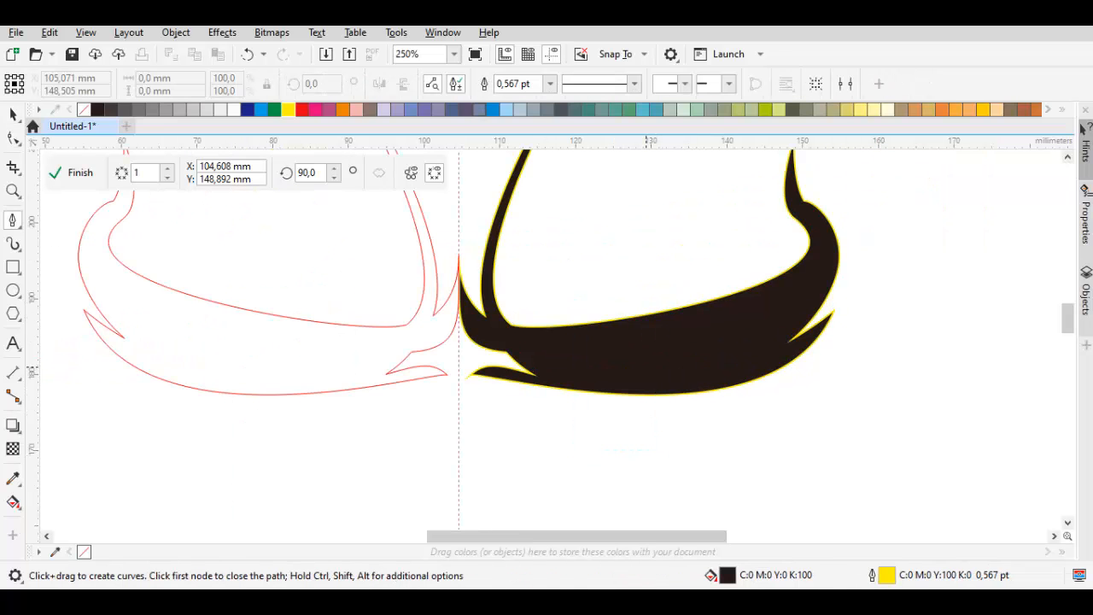
{"action": "scroll", "coordinate": [645, 363], "scroll_direction": "up", "scroll_amount": 1}
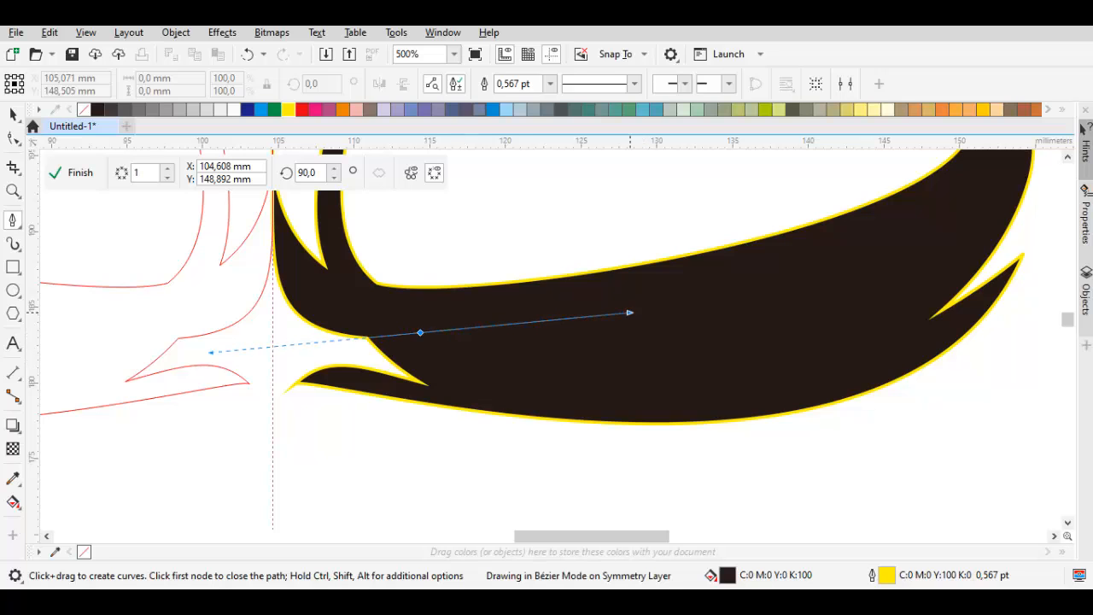
{"action": "left_click_drag", "start_coordinate": [672, 316], "coordinate": [693, 312]}
{"action": "left_click", "coordinate": [915, 231]}
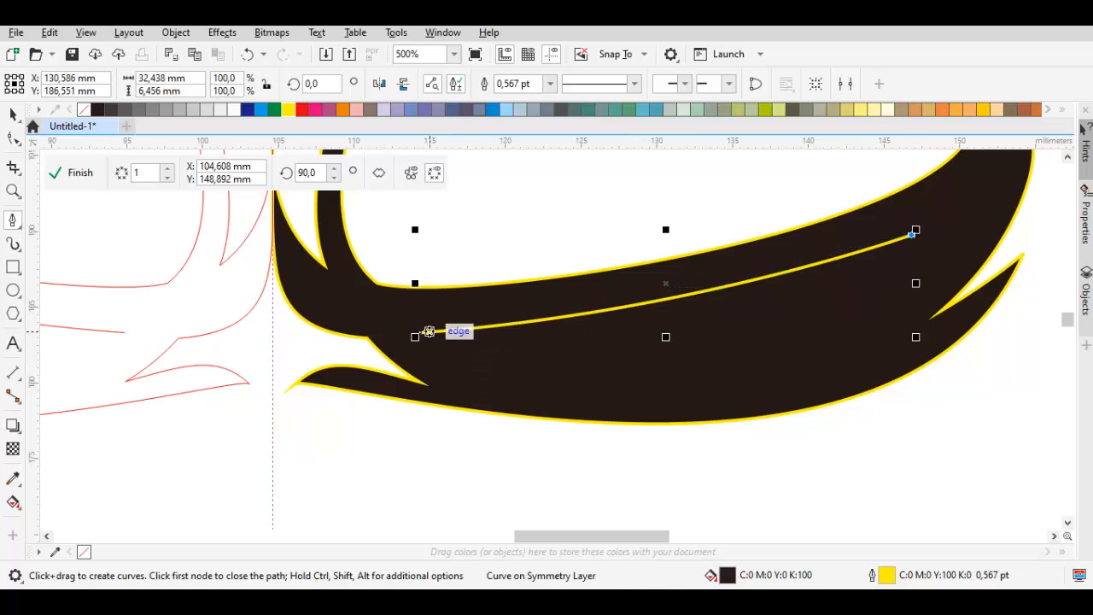
{"action": "left_click_drag", "start_coordinate": [418, 333], "coordinate": [573, 476]}
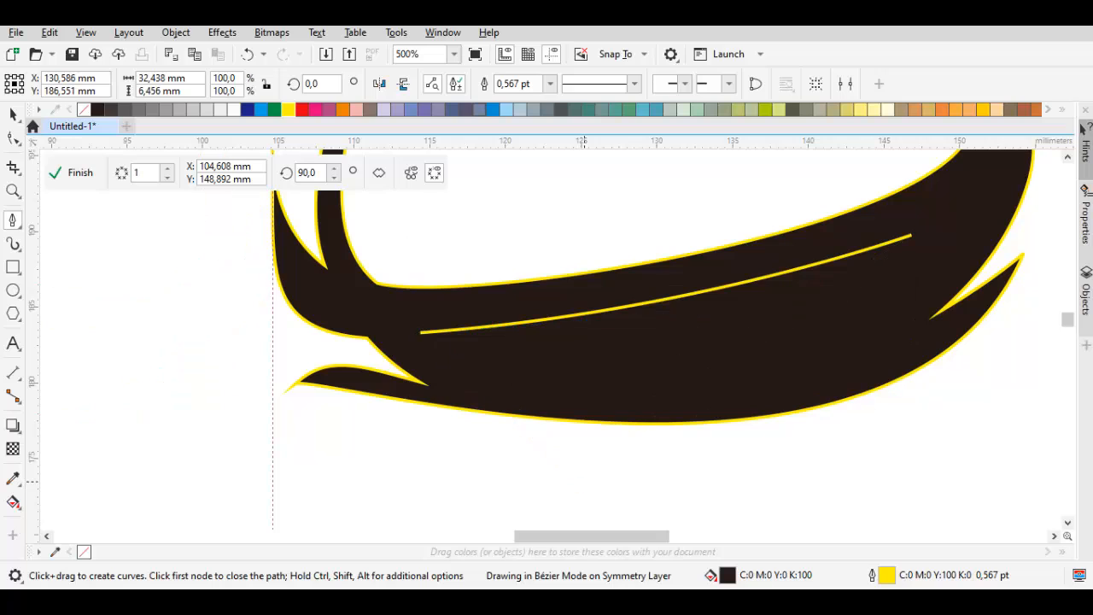
{"action": "left_click_drag", "start_coordinate": [666, 369], "coordinate": [651, 384]}
Scale the inner crescent to 84.5%, rotate it to about 358.2°, and fill it red.
{"action": "key", "text": "space"}
{"action": "left_click_drag", "start_coordinate": [899, 246], "coordinate": [820, 280]}
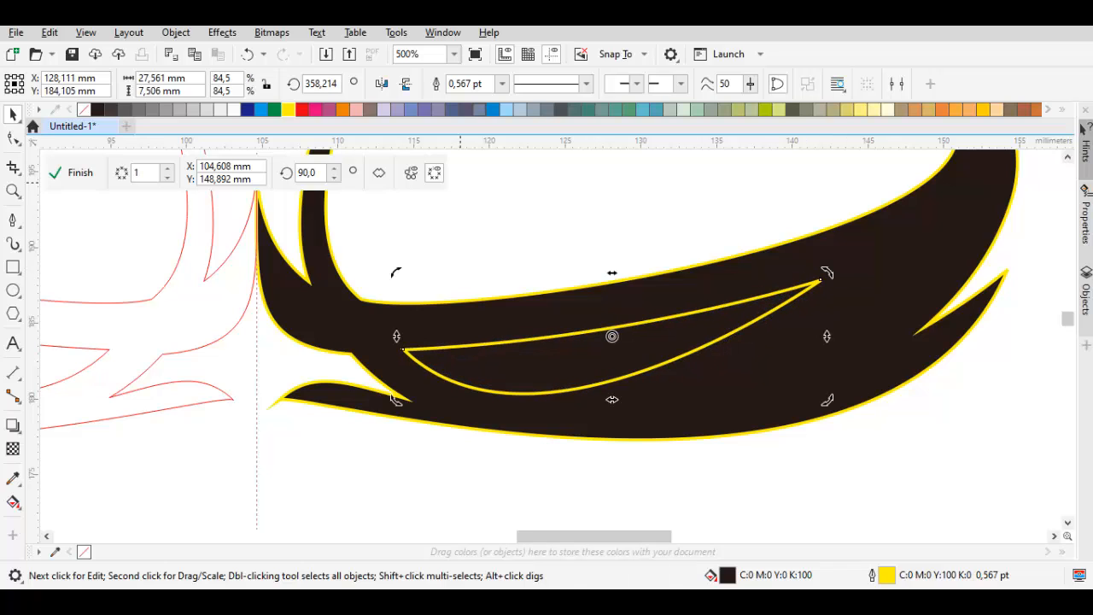
{"action": "left_click", "coordinate": [301, 109]}
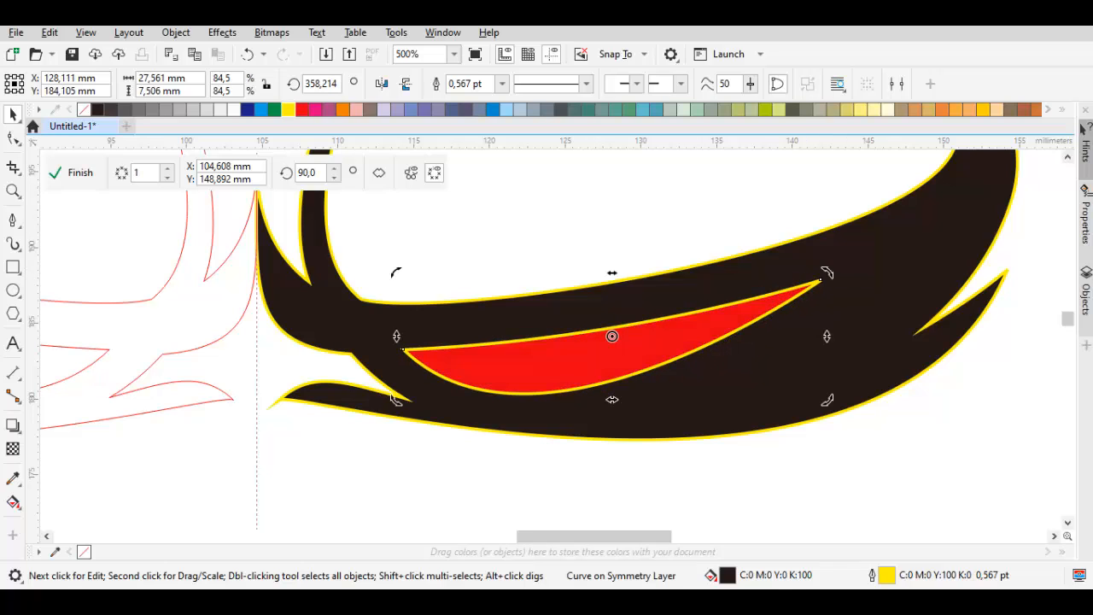
Remove the outline from the red crescent inside the lower black band and deselect it.
{"action": "right_click", "coordinate": [84, 109]}
{"action": "scroll", "coordinate": [578, 319], "scroll_direction": "down", "scroll_amount": 2}
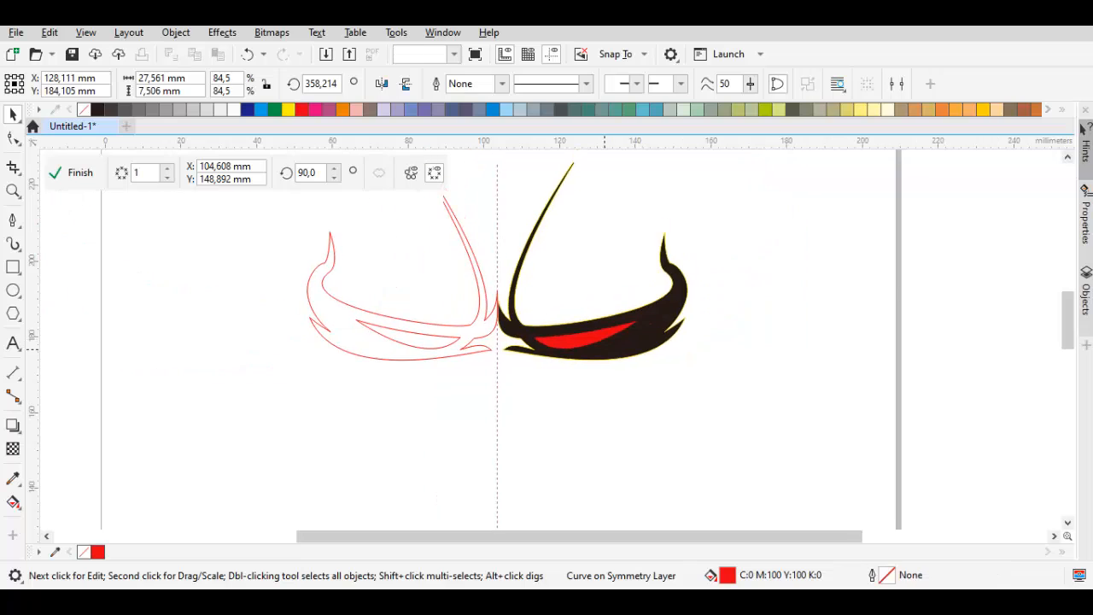
{"action": "key", "text": "Escape"}
{"action": "scroll", "coordinate": [542, 351], "scroll_direction": "up", "scroll_amount": 1}
{"action": "left_click_drag", "start_coordinate": [587, 332], "coordinate": [539, 341]}
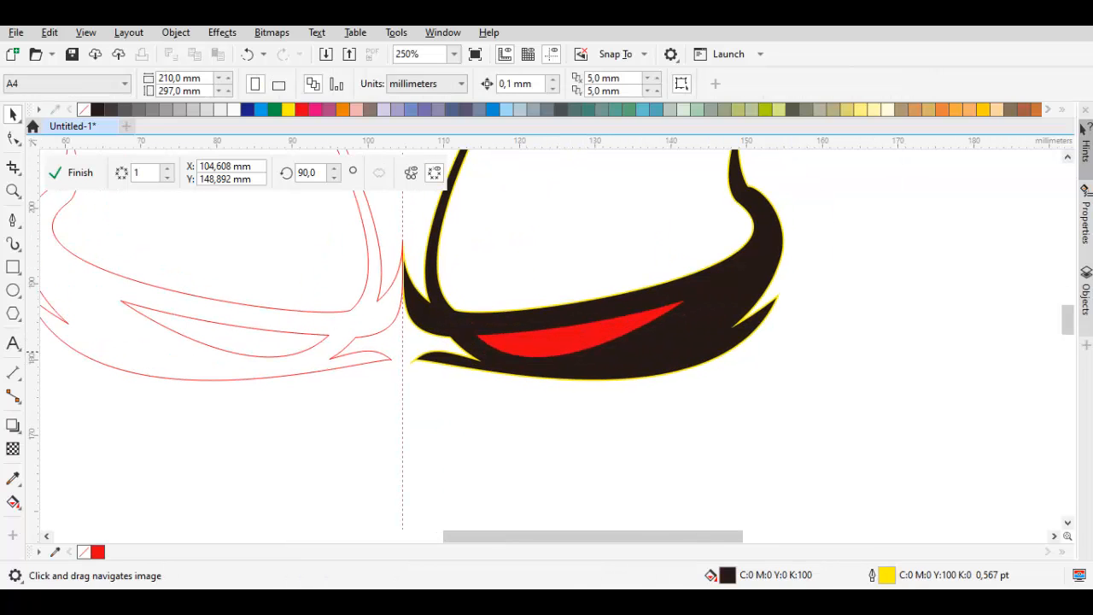
Convert all nodes of the black eye-band shape to cusp nodes.
{"action": "key", "text": "F10"}
{"action": "key", "text": "ctrl+a"}
{"action": "right_click", "coordinate": [749, 264]}
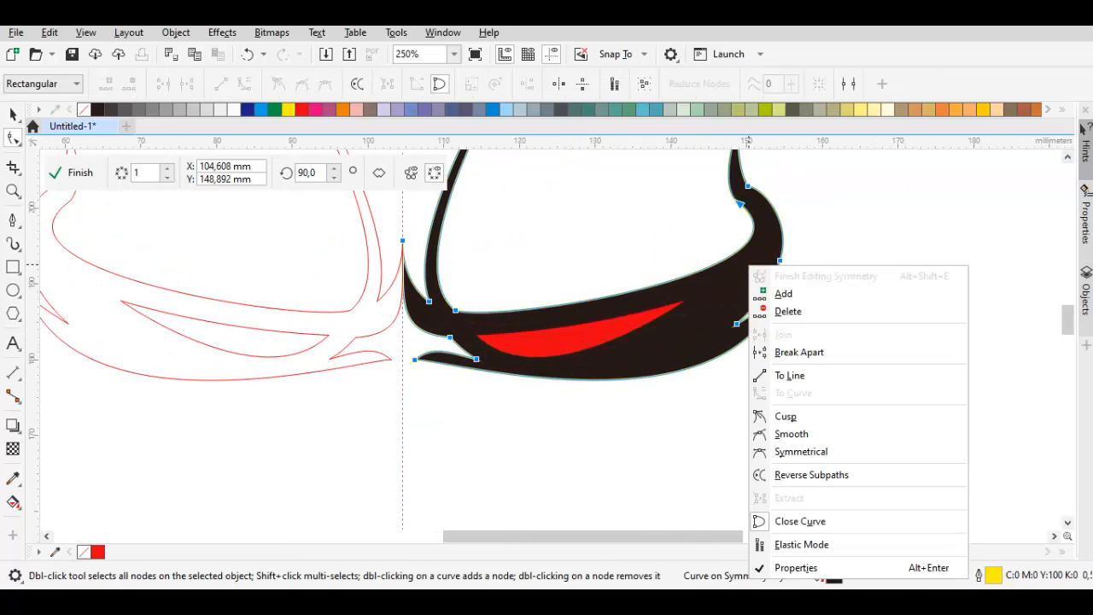
{"action": "left_click", "coordinate": [790, 416]}
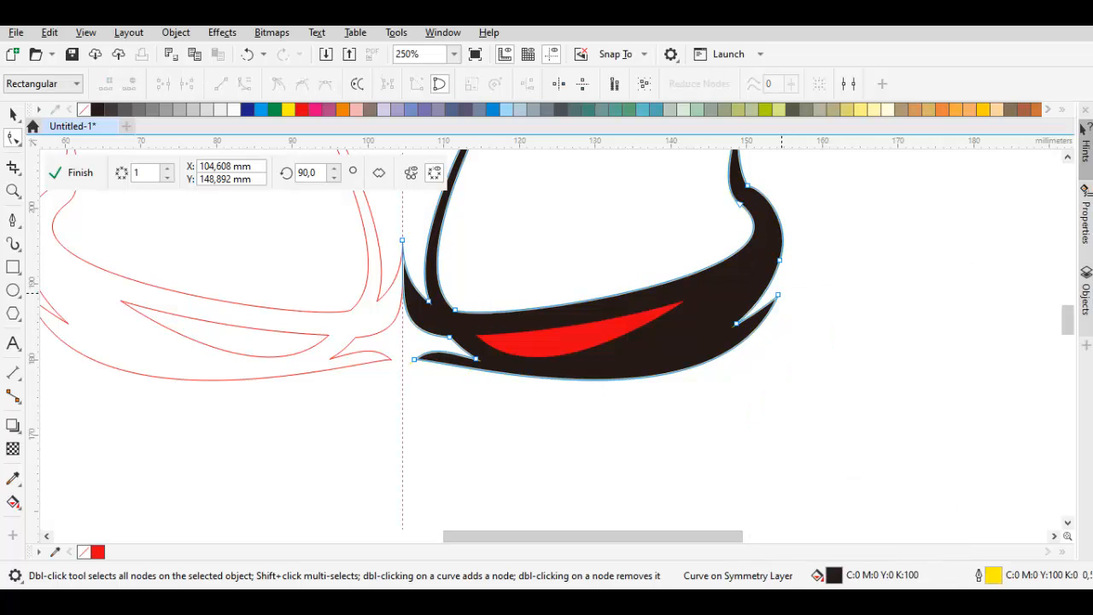
Reshape the curves at the eye band's lower inner tip into a thinner, flatter point near the symmetry line.
{"action": "left_click_drag", "start_coordinate": [775, 299], "coordinate": [656, 481]}
{"action": "scroll", "coordinate": [426, 367], "scroll_direction": "up", "scroll_amount": 1}
{"action": "left_click", "coordinate": [401, 352]}
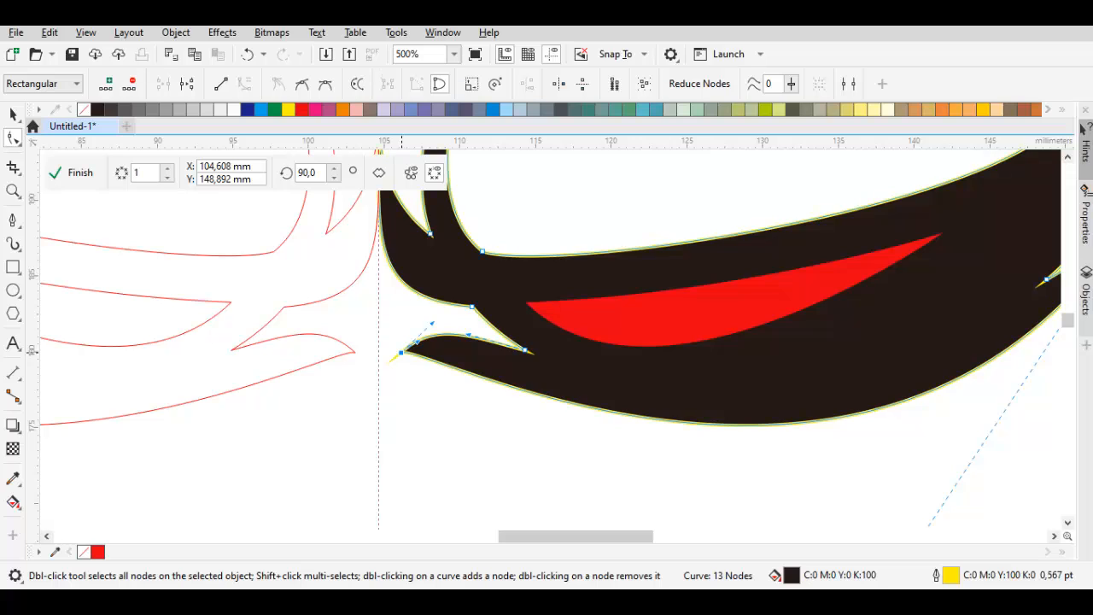
{"action": "left_click_drag", "start_coordinate": [432, 325], "coordinate": [503, 376]}
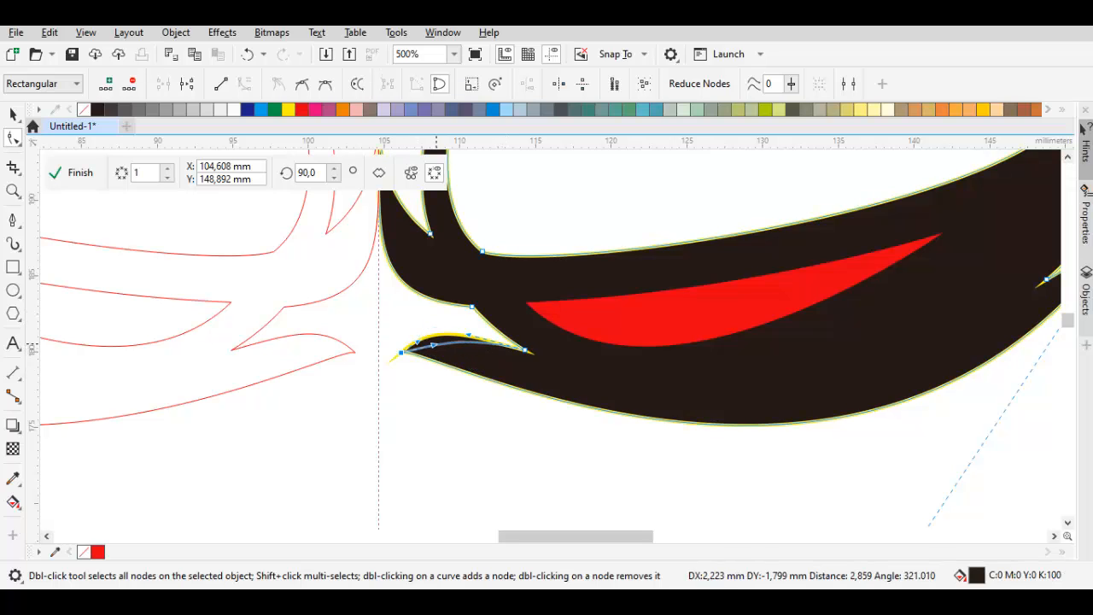
{"action": "left_click_drag", "start_coordinate": [435, 344], "coordinate": [532, 341]}
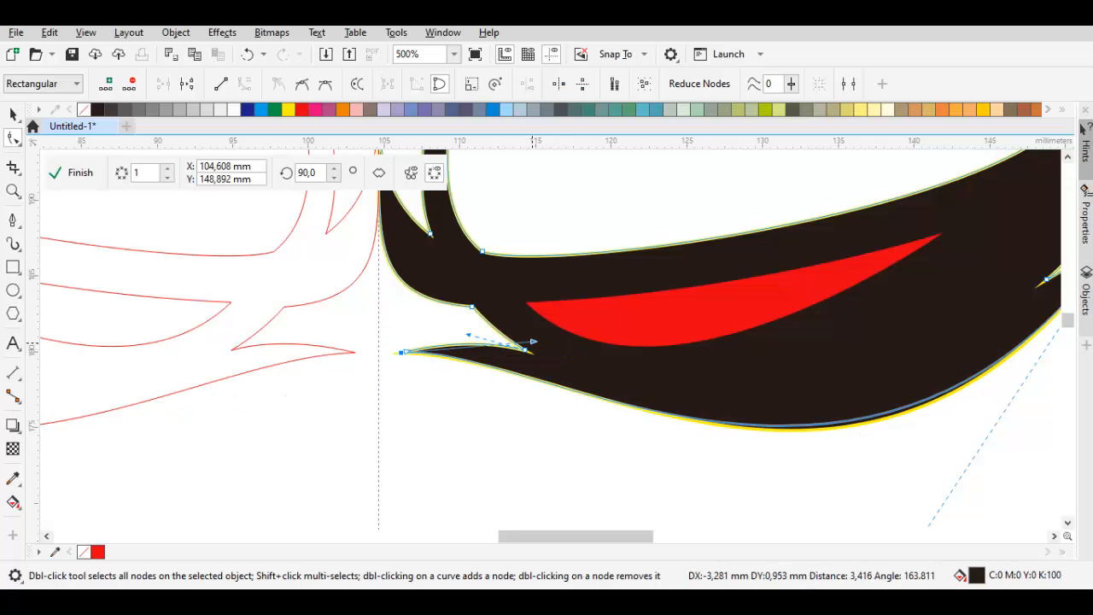
{"action": "scroll", "coordinate": [636, 371], "scroll_direction": "down", "scroll_amount": 3}
{"action": "key", "text": "space"}
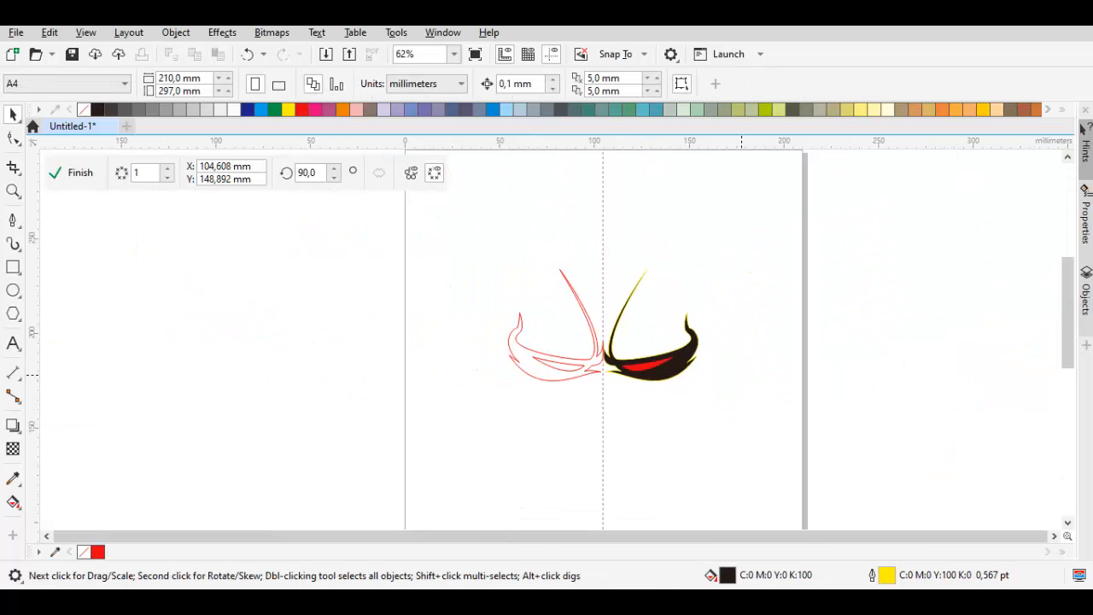
Draw an open Pen tool contour below the eye band, curving outward, notching inward, then rounding a side lobe towards the symmetry line.
{"action": "left_click_drag", "start_coordinate": [726, 374], "coordinate": [626, 334]}
{"action": "scroll", "coordinate": [528, 340], "scroll_direction": "up", "scroll_amount": 5}
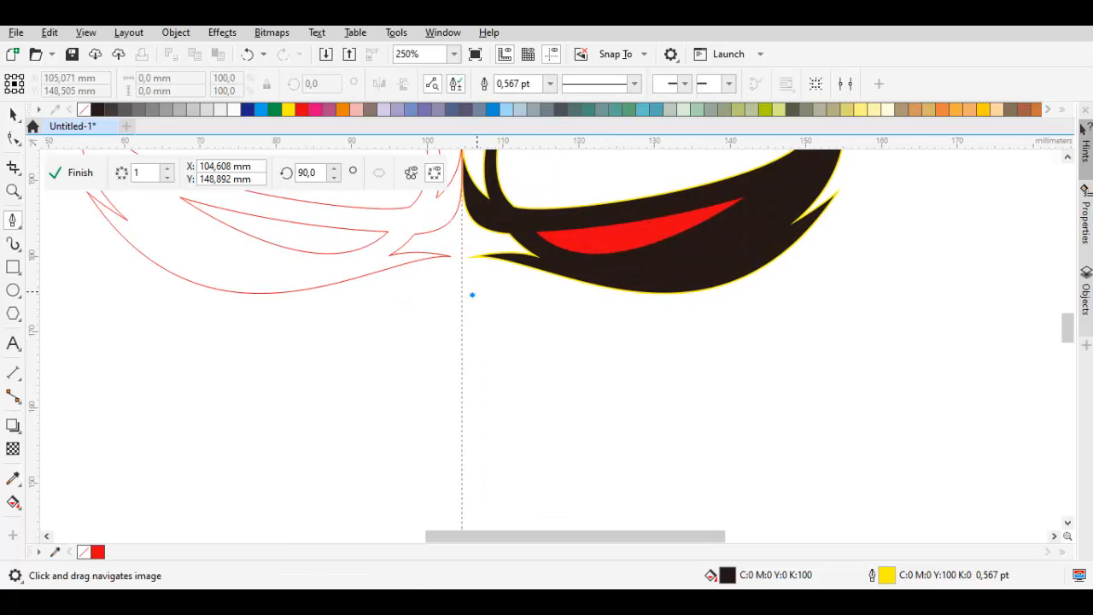
{"action": "left_click_drag", "start_coordinate": [574, 393], "coordinate": [586, 331]}
{"action": "left_click", "coordinate": [501, 350]}
{"action": "left_click_drag", "start_coordinate": [545, 413], "coordinate": [590, 338]}
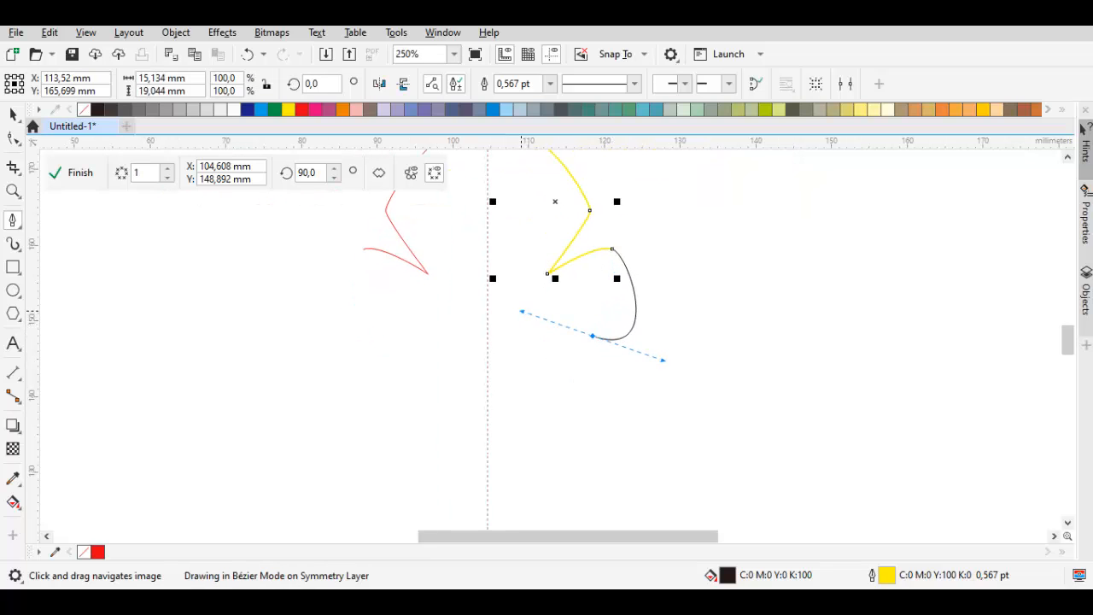
{"action": "left_click_drag", "start_coordinate": [521, 311], "coordinate": [520, 310]}
{"action": "left_click_drag", "start_coordinate": [619, 325], "coordinate": [547, 314]}
{"action": "left_click_drag", "start_coordinate": [518, 393], "coordinate": [519, 392]}
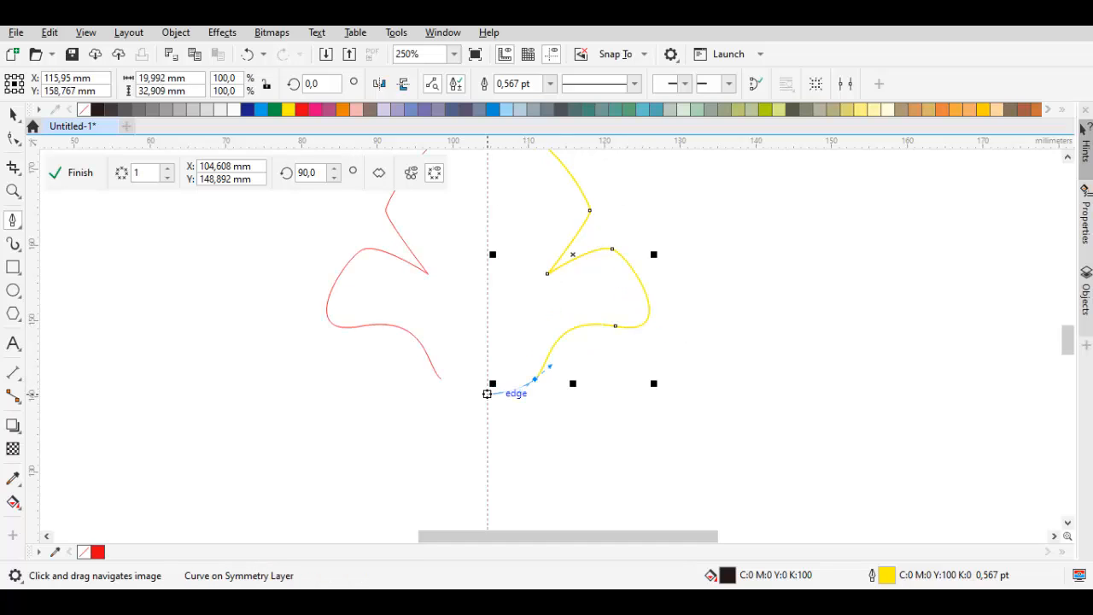
Undo the last lobe segments and redraw the lobe and its lower curve so the contour ends on the symmetry line.
{"action": "key", "text": "ctrl+z"}
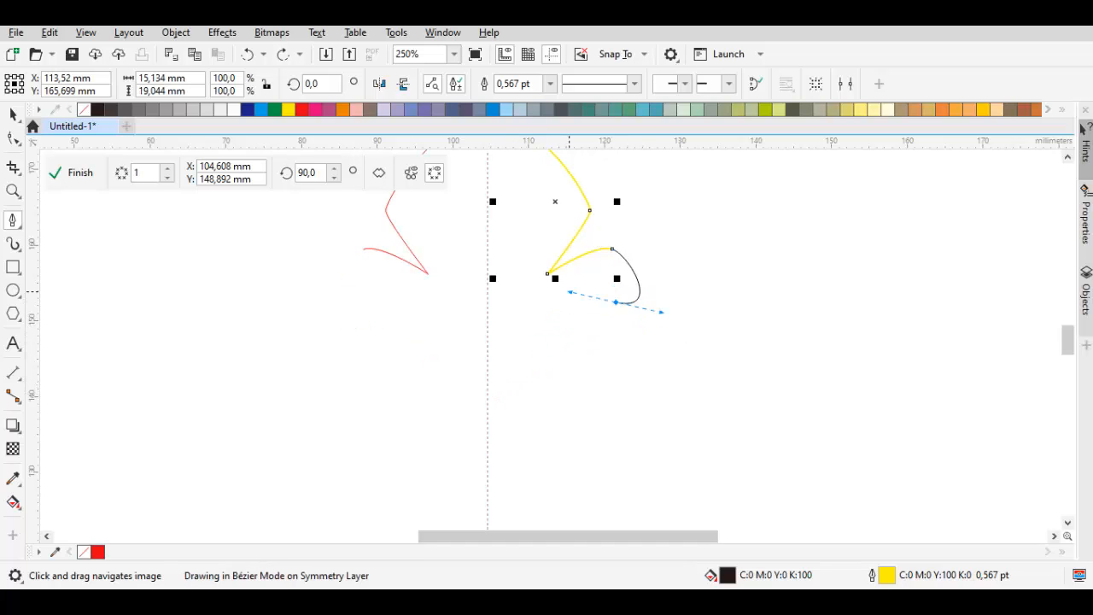
{"action": "scroll", "coordinate": [559, 346], "scroll_direction": "up", "scroll_amount": 2}
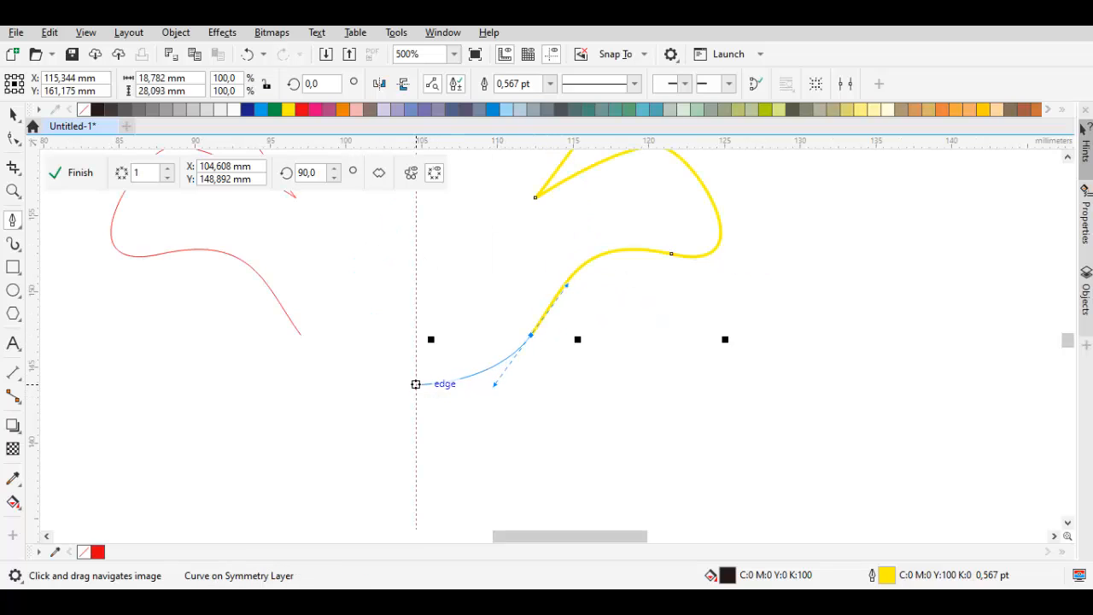
{"action": "left_click_drag", "start_coordinate": [416, 384], "coordinate": [416, 445]}
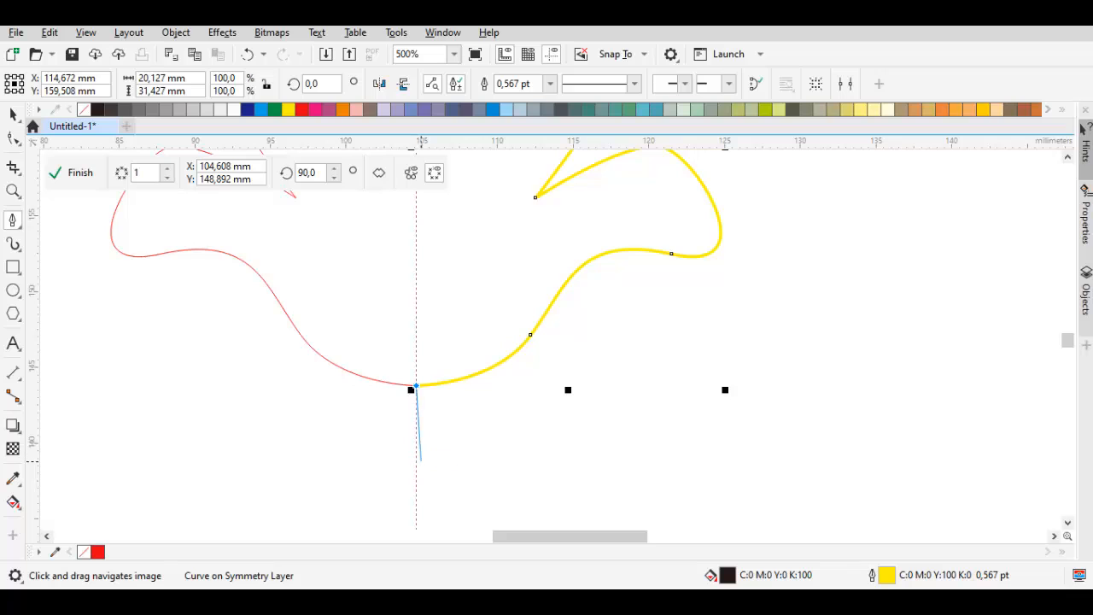
{"action": "left_click", "coordinate": [421, 461]}
{"action": "key", "text": "ctrl+z"}
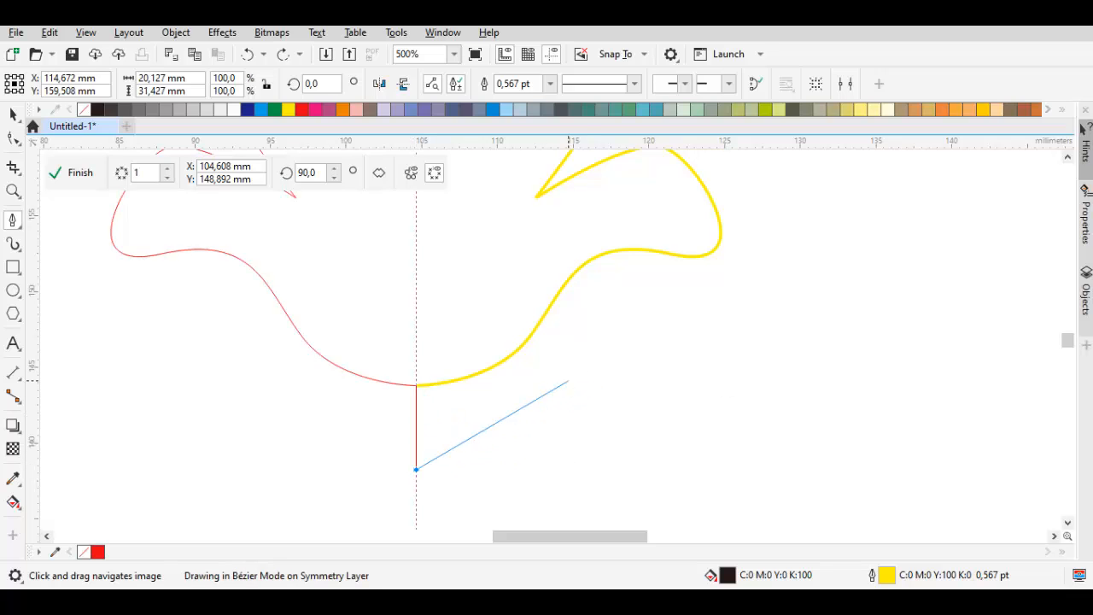
Draw the outer contour back around the lobe to the start point, closing a nose shape about 22 mm wide and 38 mm tall.
{"action": "left_click_drag", "start_coordinate": [611, 350], "coordinate": [787, 161]}
{"action": "left_click_drag", "start_coordinate": [782, 205], "coordinate": [782, 207]}
{"action": "left_click_drag", "start_coordinate": [670, 254], "coordinate": [681, 310]}
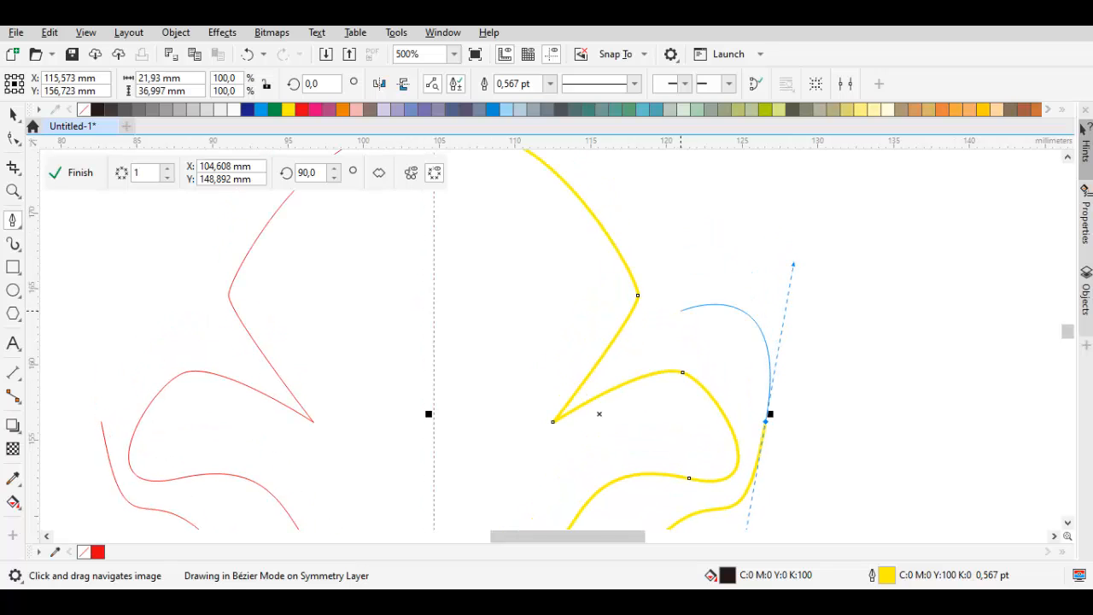
{"action": "scroll", "coordinate": [695, 348], "scroll_direction": "down", "scroll_amount": 2}
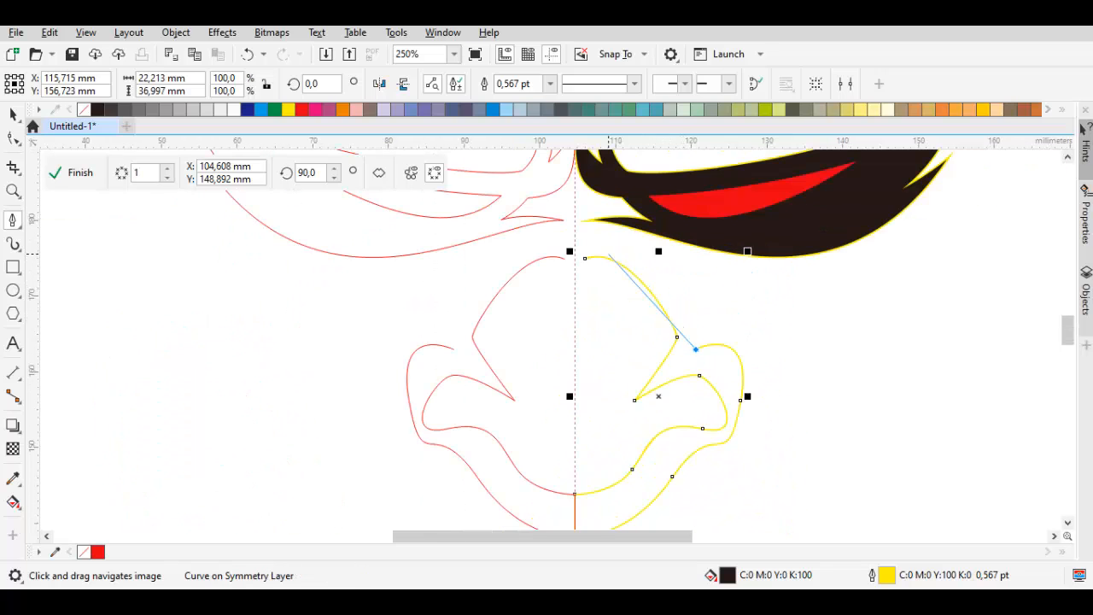
{"action": "left_click_drag", "start_coordinate": [585, 258], "coordinate": [694, 212]}
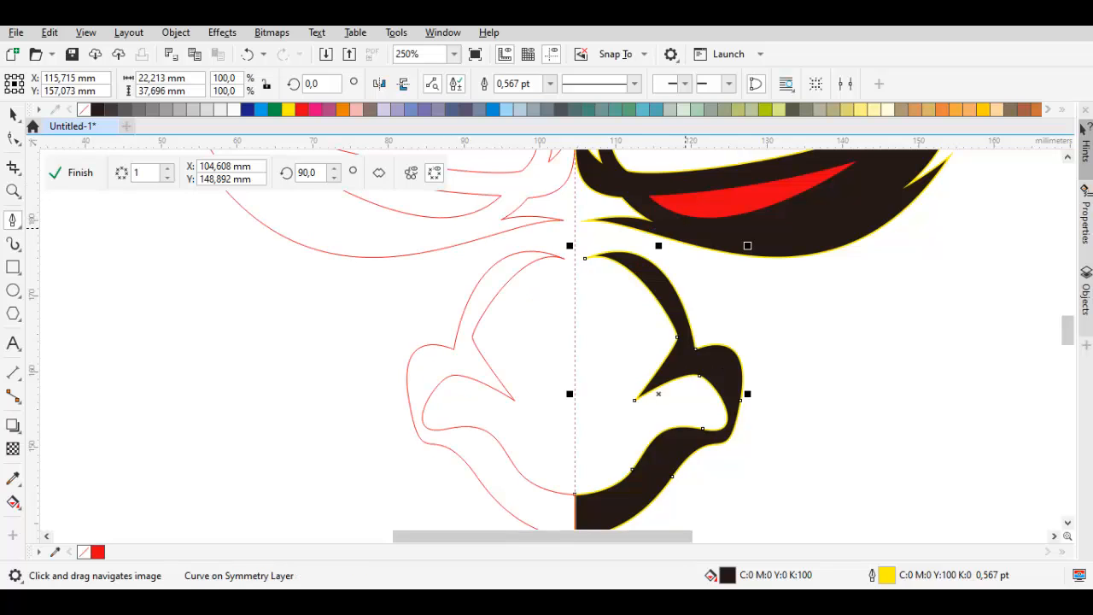
Remove the yellow outline from the new nose shape and from all the other shapes.
{"action": "left_click_drag", "start_coordinate": [729, 242], "coordinate": [609, 249]}
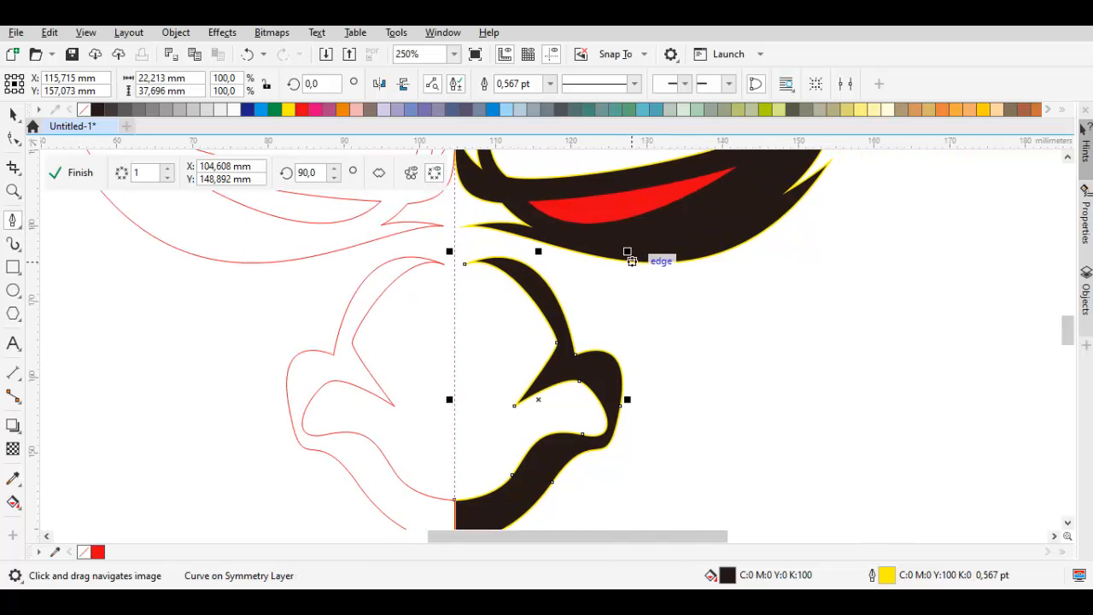
{"action": "scroll", "coordinate": [631, 260], "scroll_direction": "down", "scroll_amount": 2}
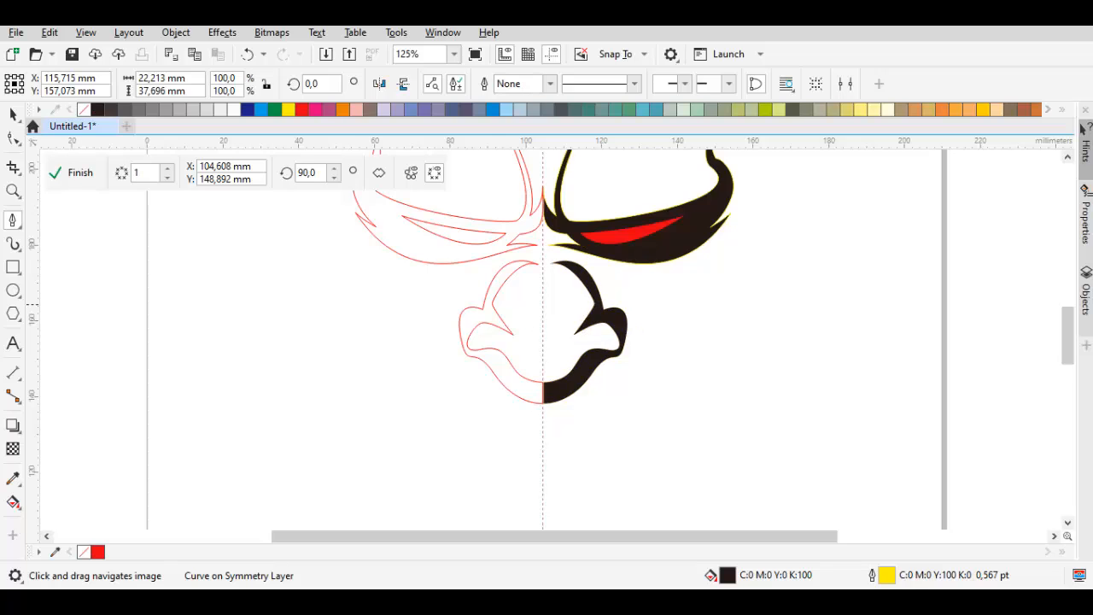
{"action": "key", "text": "space"}
{"action": "left_click_drag", "start_coordinate": [647, 333], "coordinate": [574, 300]}
{"action": "key", "text": "ctrl+a"}
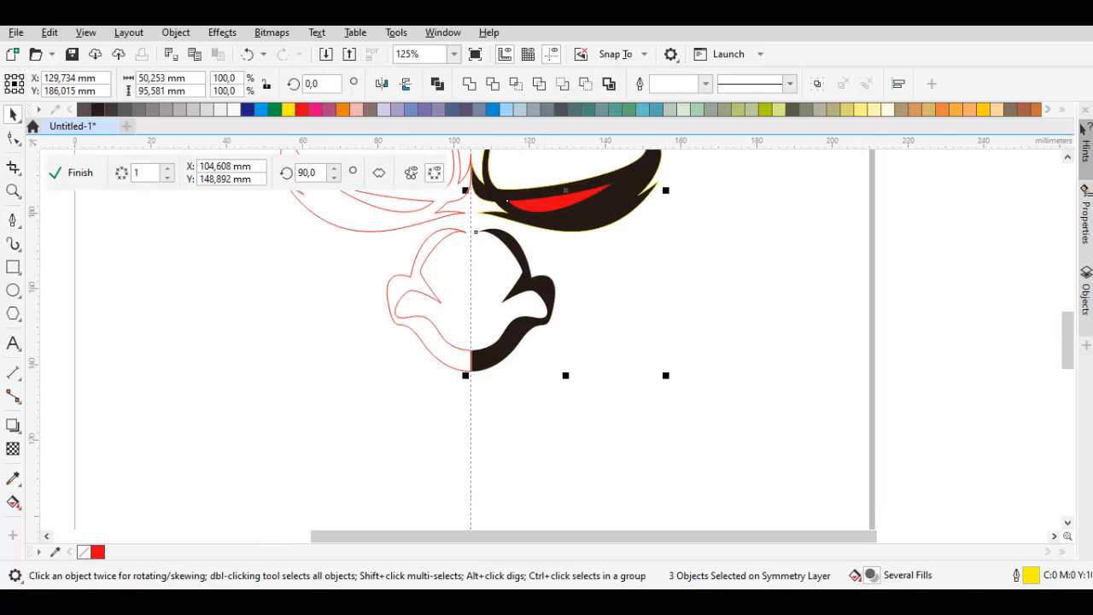
{"action": "key", "text": "Escape"}
{"action": "scroll", "coordinate": [559, 449], "scroll_direction": "down", "scroll_amount": 2}
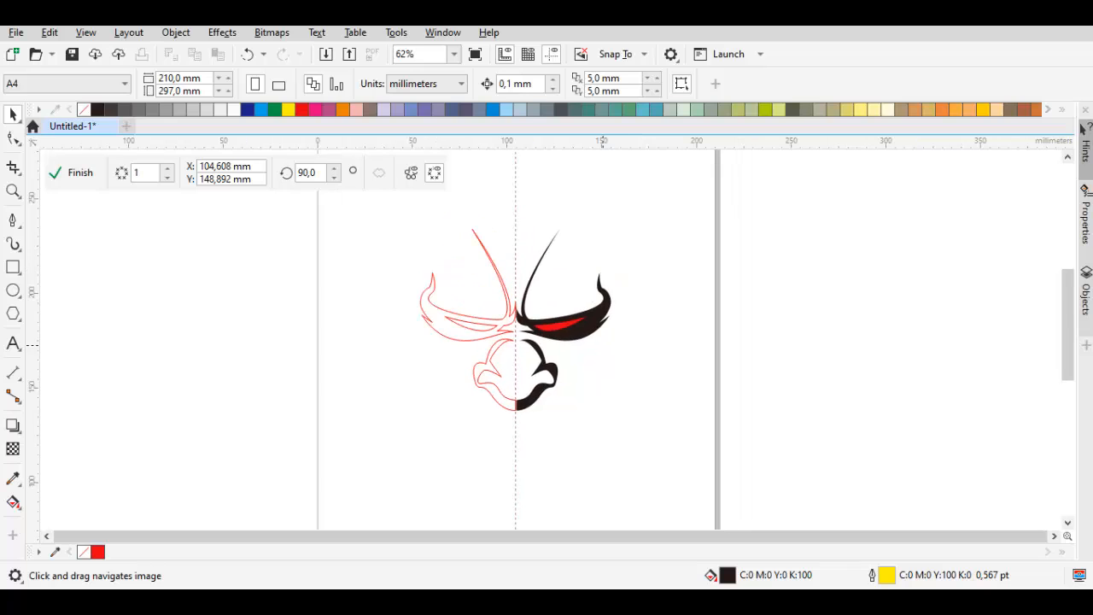
Draw a tapering arc about 17 mm wide from the notch above the side lobe outward and down, and open it for node editing.
{"action": "scroll", "coordinate": [545, 398], "scroll_direction": "up", "scroll_amount": 2}
{"action": "left_click_drag", "start_coordinate": [546, 397], "coordinate": [502, 412]}
{"action": "key", "text": "space"}
{"action": "left_click_drag", "start_coordinate": [660, 369], "coordinate": [647, 388]}
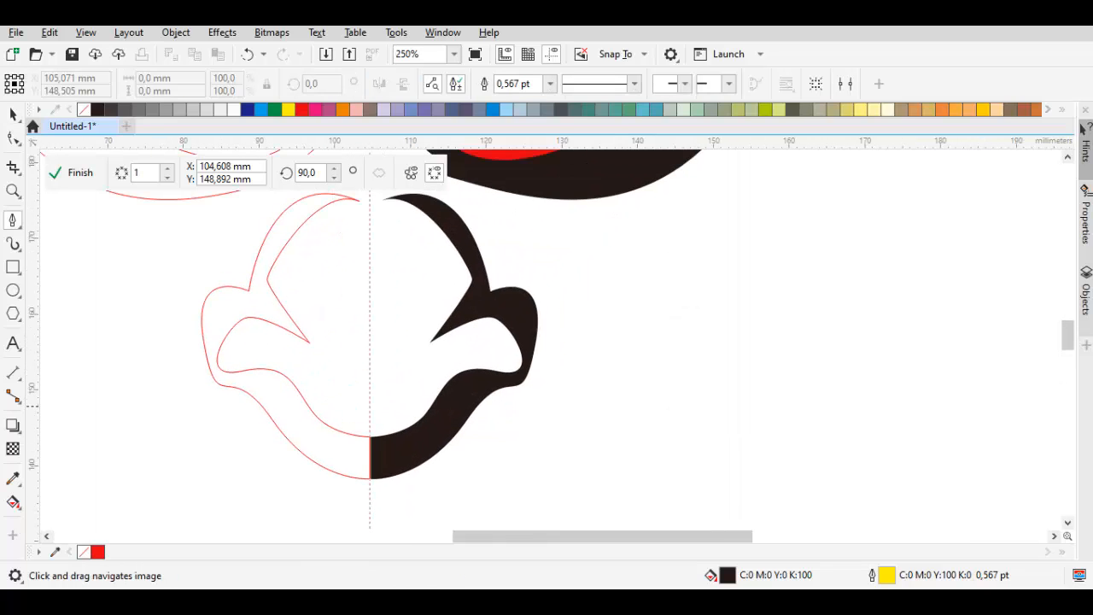
{"action": "left_click", "coordinate": [473, 302]}
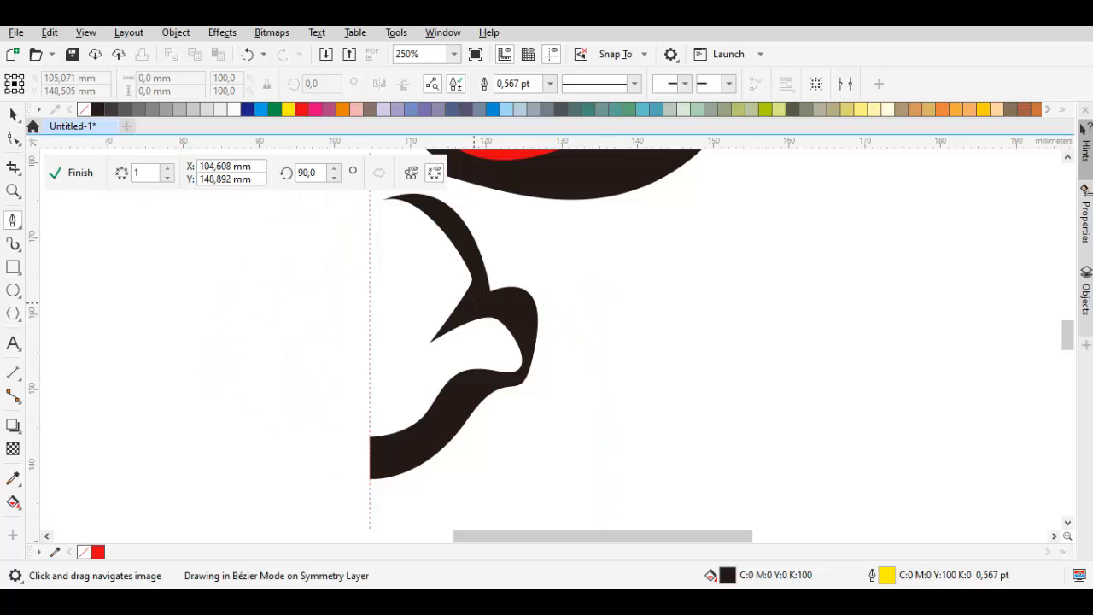
{"action": "left_click", "coordinate": [604, 420]}
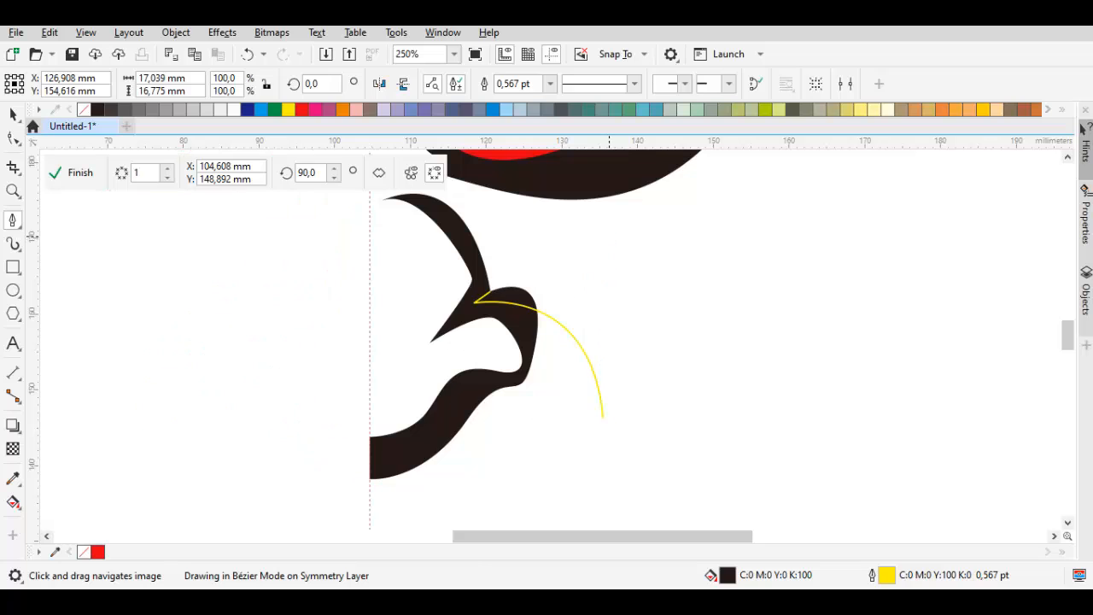
{"action": "key", "text": "space"}
{"action": "key", "text": "F10"}
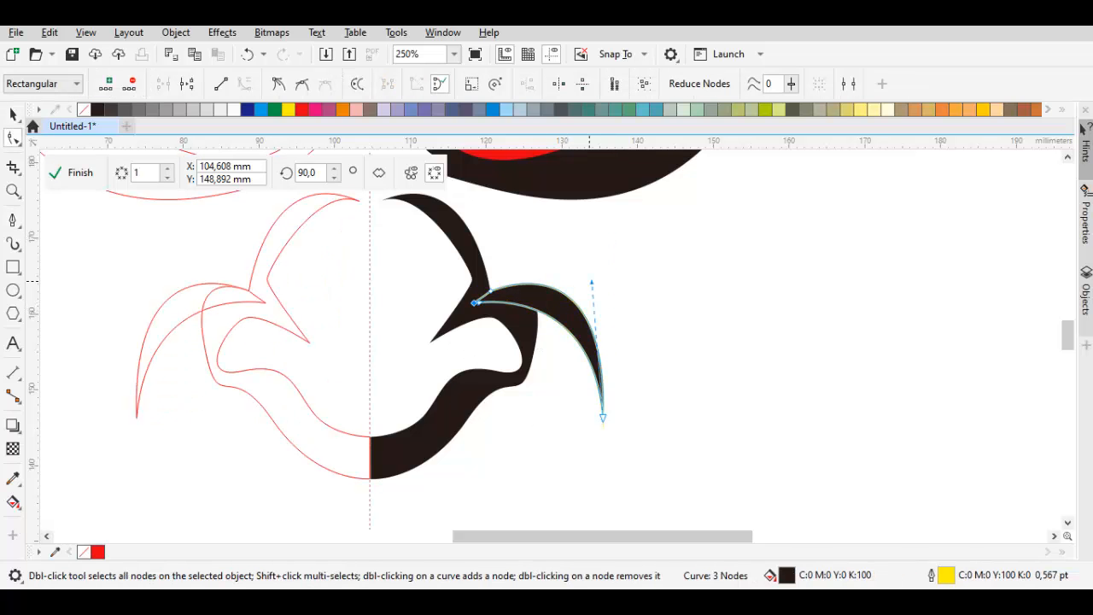
Lower the node at the bottom of the fang's white inner slit by about 1.1 mm.
{"action": "scroll", "coordinate": [529, 288], "scroll_direction": "up", "scroll_amount": 2}
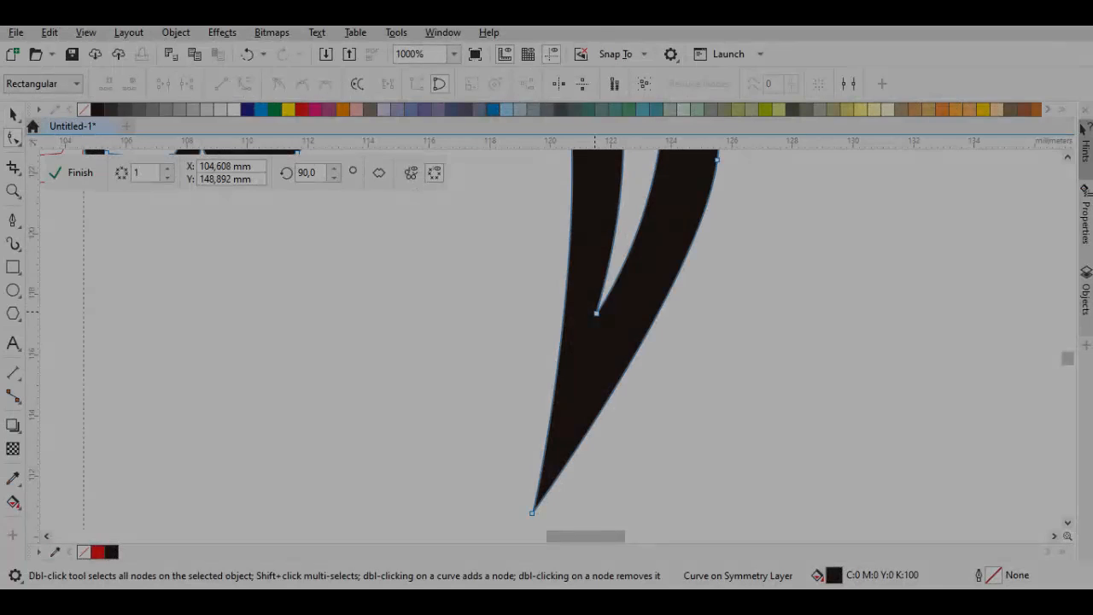
{"action": "left_click_drag", "start_coordinate": [596, 317], "coordinate": [592, 347]}
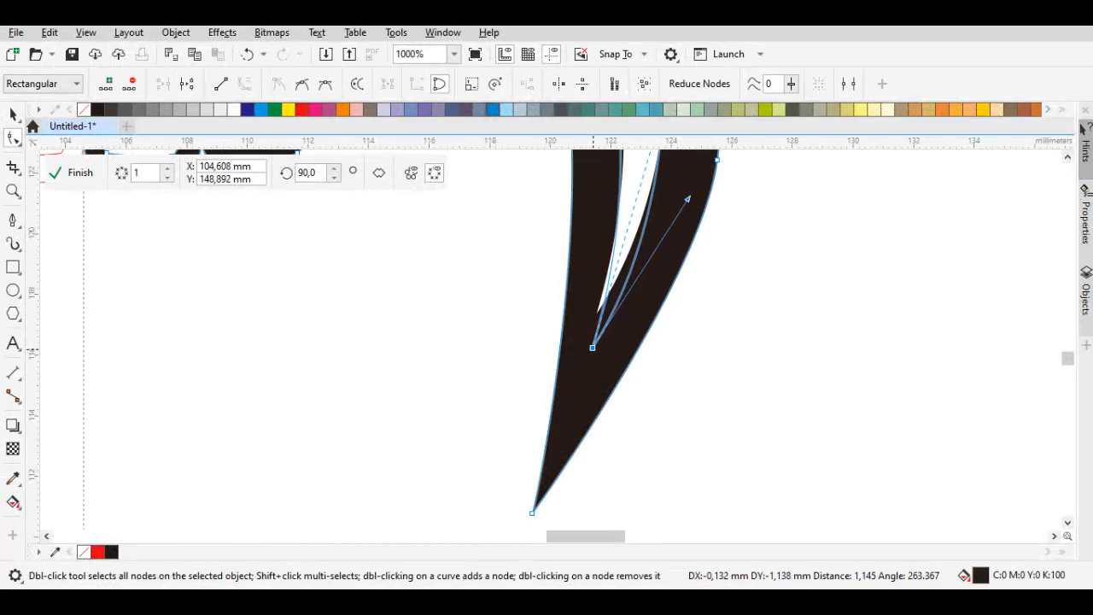
{"action": "scroll", "coordinate": [611, 336], "scroll_direction": "down", "scroll_amount": 2}
{"action": "left_click_drag", "start_coordinate": [632, 236], "coordinate": [601, 380]}
{"action": "key", "text": "space"}
{"action": "key", "text": "Escape"}
{"action": "scroll", "coordinate": [662, 248], "scroll_direction": "down", "scroll_amount": 3}
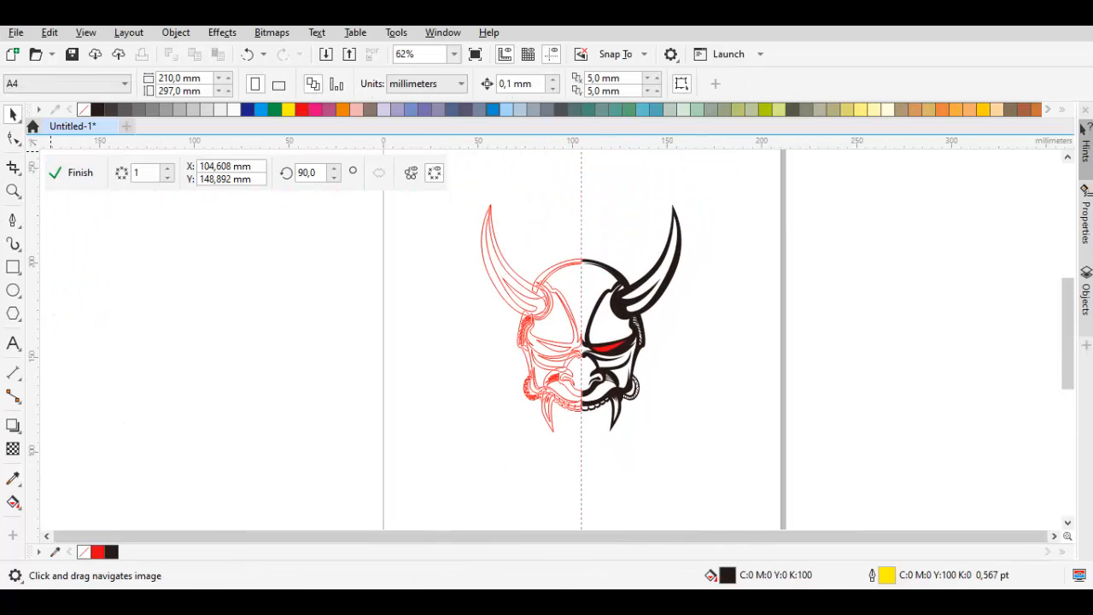
Finish editing the symmetry and break the mask's symmetry link.
{"action": "left_click", "coordinate": [71, 173]}
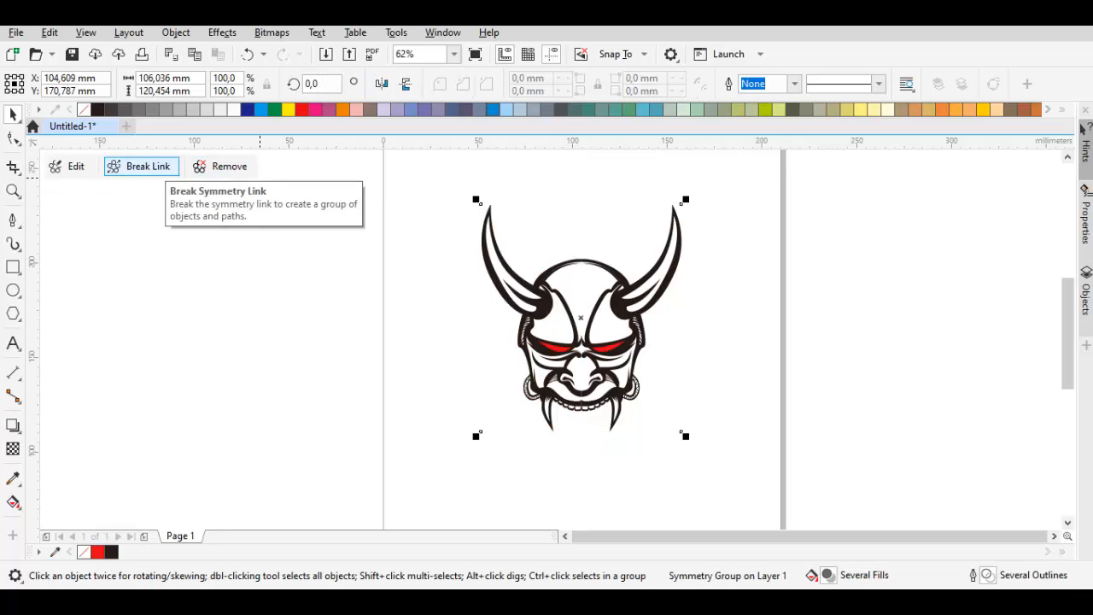
{"action": "left_click", "coordinate": [142, 167]}
{"action": "key", "text": "Escape"}
Ungroup all objects in the mask group.
{"action": "left_click", "coordinate": [637, 293]}
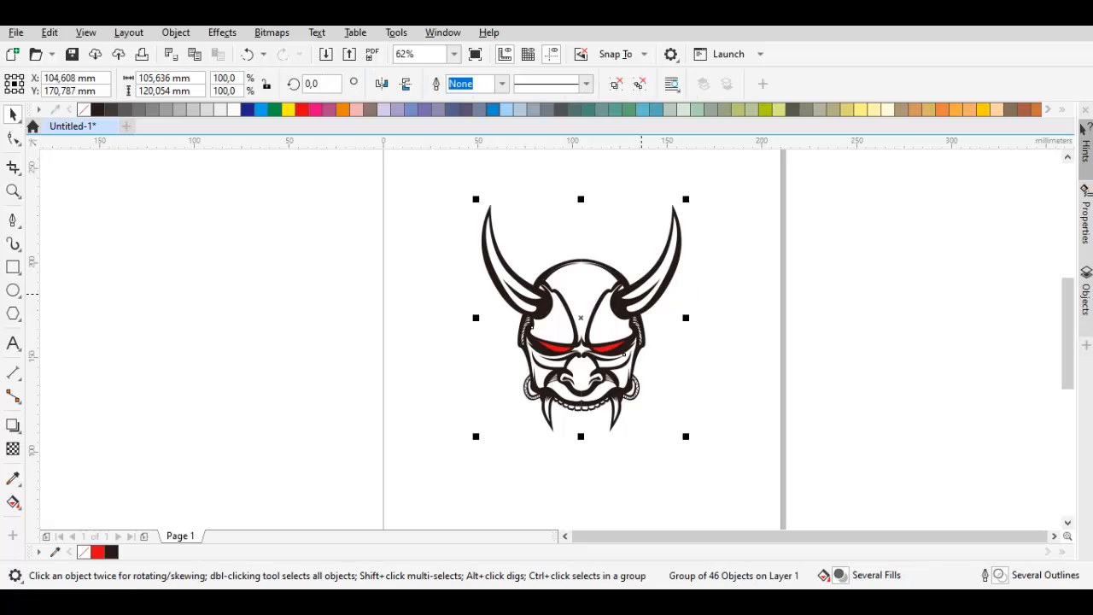
{"action": "right_click", "coordinate": [634, 294]}
{"action": "left_click", "coordinate": [627, 292]}
{"action": "right_click", "coordinate": [623, 353]}
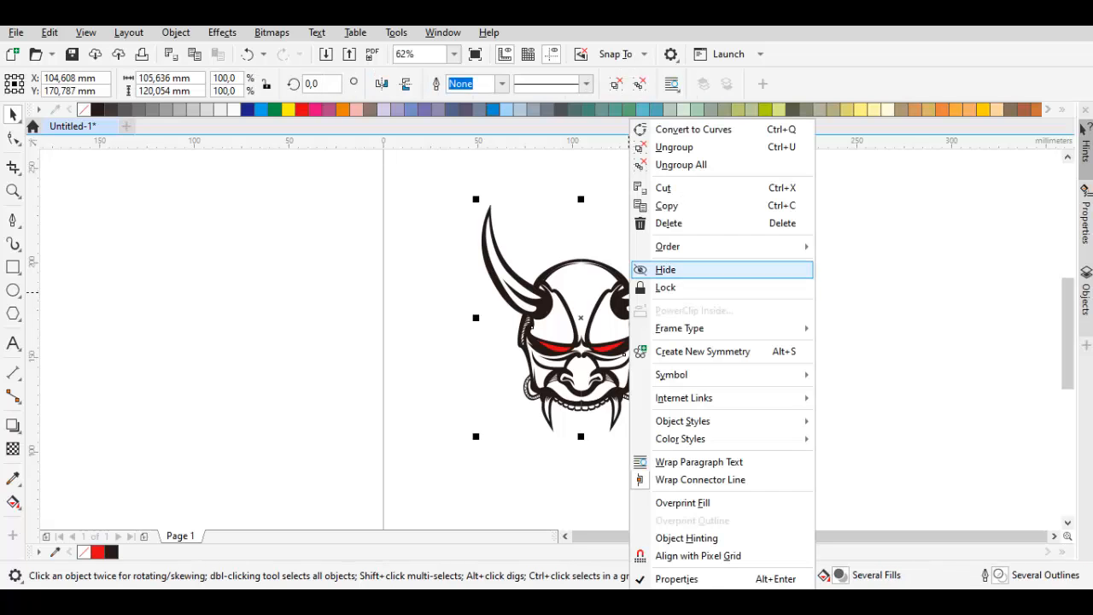
{"action": "left_click", "coordinate": [671, 163]}
{"action": "key", "text": "Escape"}
{"action": "scroll", "coordinate": [582, 329], "scroll_direction": "up", "scroll_amount": 1}
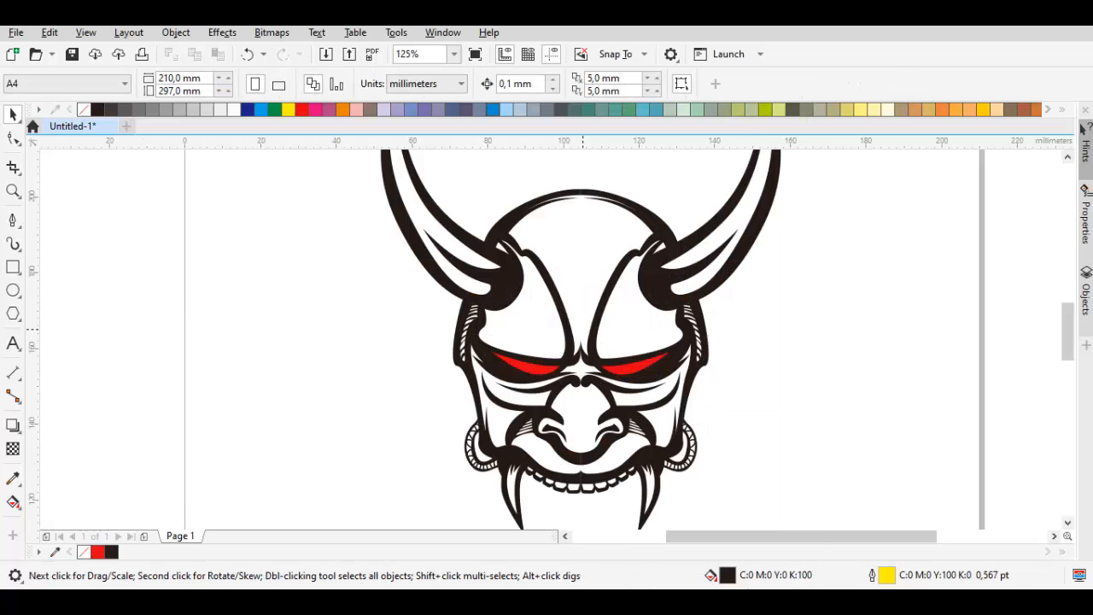
Delete the red crescents from both eyes of the mask.
{"action": "scroll", "coordinate": [589, 326], "scroll_direction": "down", "scroll_amount": 2}
{"action": "scroll", "coordinate": [615, 361], "scroll_direction": "up", "scroll_amount": 2}
{"action": "scroll", "coordinate": [615, 361], "scroll_direction": "up", "scroll_amount": 1}
{"action": "left_click", "coordinate": [615, 363]}
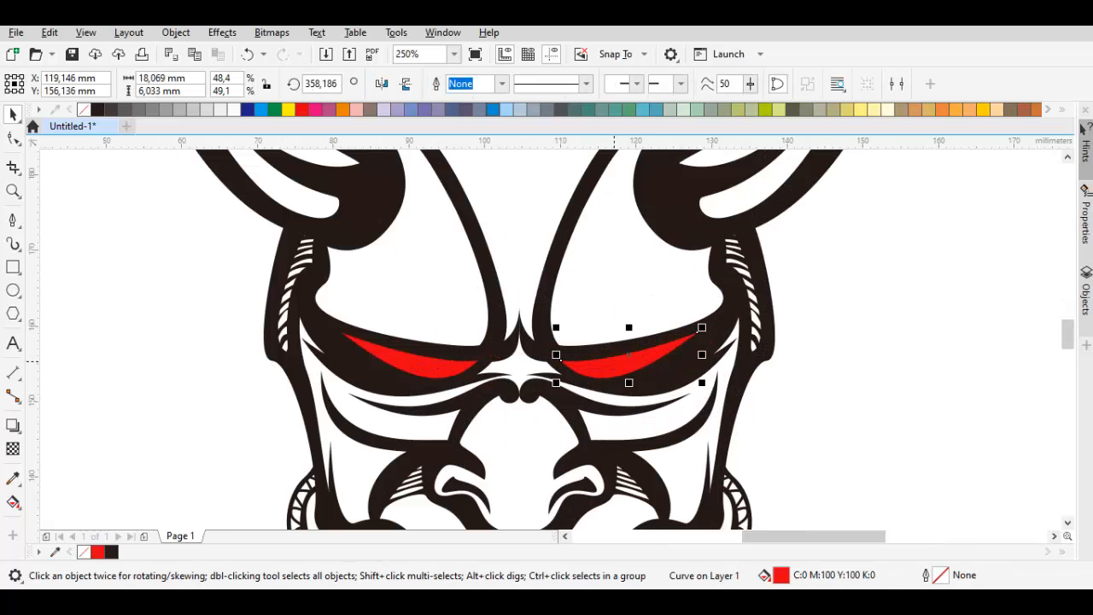
{"action": "key", "text": "Delete"}
{"action": "left_click", "coordinate": [448, 365]}
{"action": "key", "text": "Delete"}
{"action": "scroll", "coordinate": [462, 365], "scroll_direction": "down", "scroll_amount": 3}
{"action": "scroll", "coordinate": [465, 348], "scroll_direction": "down", "scroll_amount": 5}
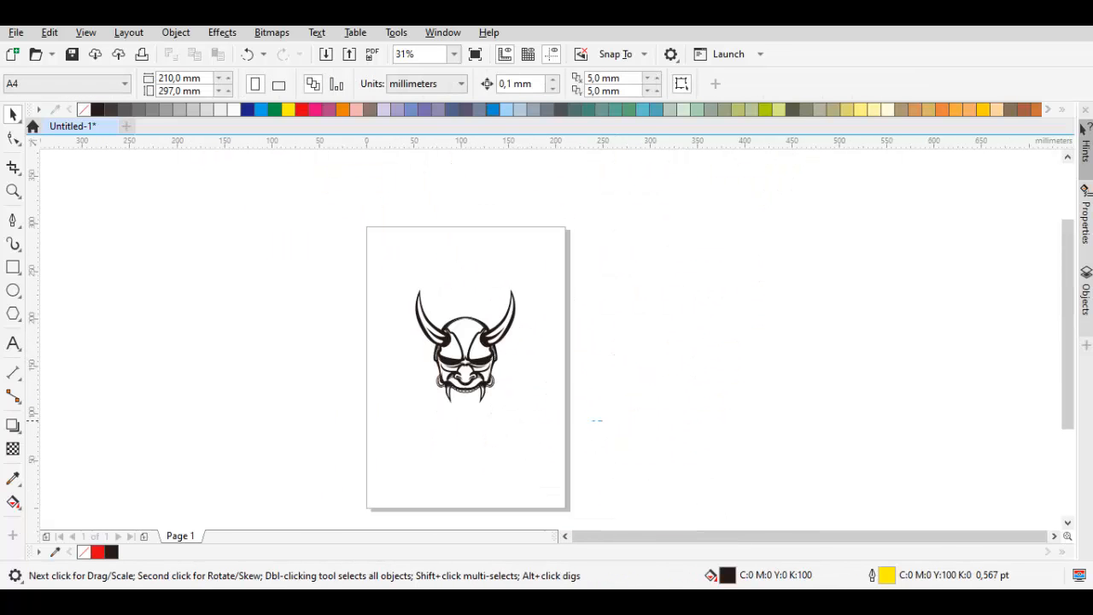
Weld all objects of the mask into a single curve.
{"action": "left_click_drag", "start_coordinate": [602, 420], "coordinate": [326, 232]}
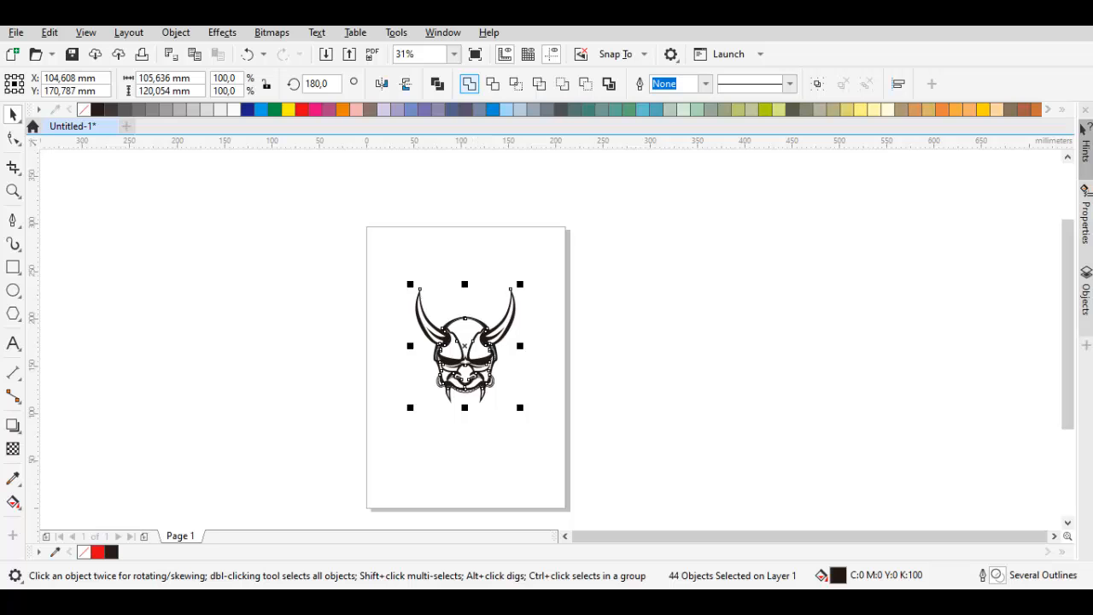
{"action": "left_click", "coordinate": [469, 83]}
{"action": "scroll", "coordinate": [464, 379], "scroll_direction": "up", "scroll_amount": 3}
{"action": "scroll", "coordinate": [469, 367], "scroll_direction": "down", "scroll_amount": 1}
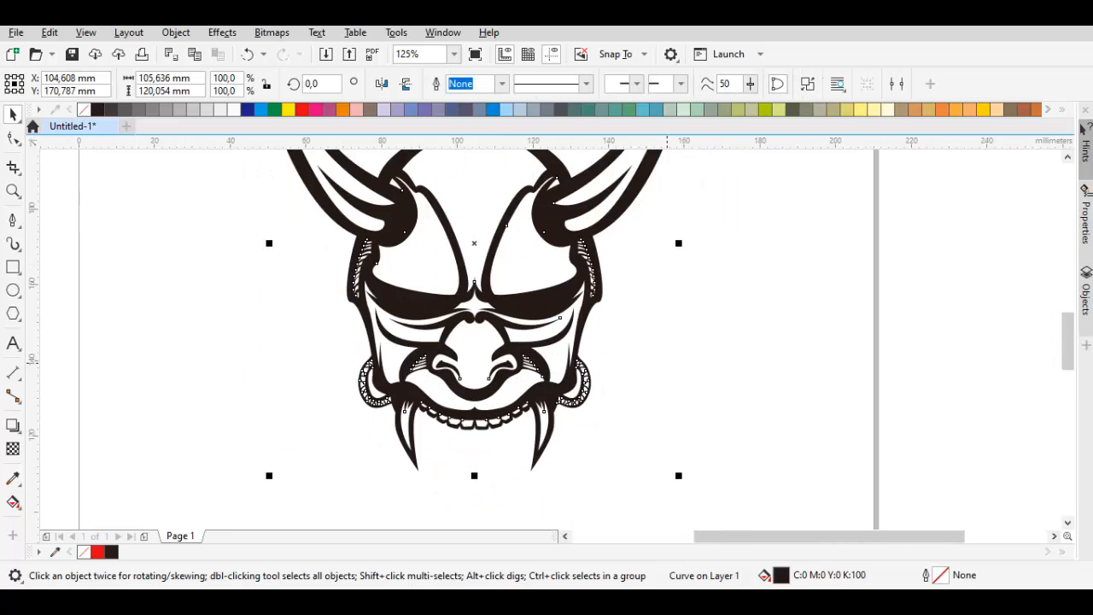
{"action": "left_click", "coordinate": [593, 328]}
Examine the welded mask's line art from the teeth and nose up to the horns.
{"action": "scroll", "coordinate": [538, 238], "scroll_direction": "up", "scroll_amount": 1}
{"action": "left_click_drag", "start_coordinate": [594, 256], "coordinate": [463, 197]}
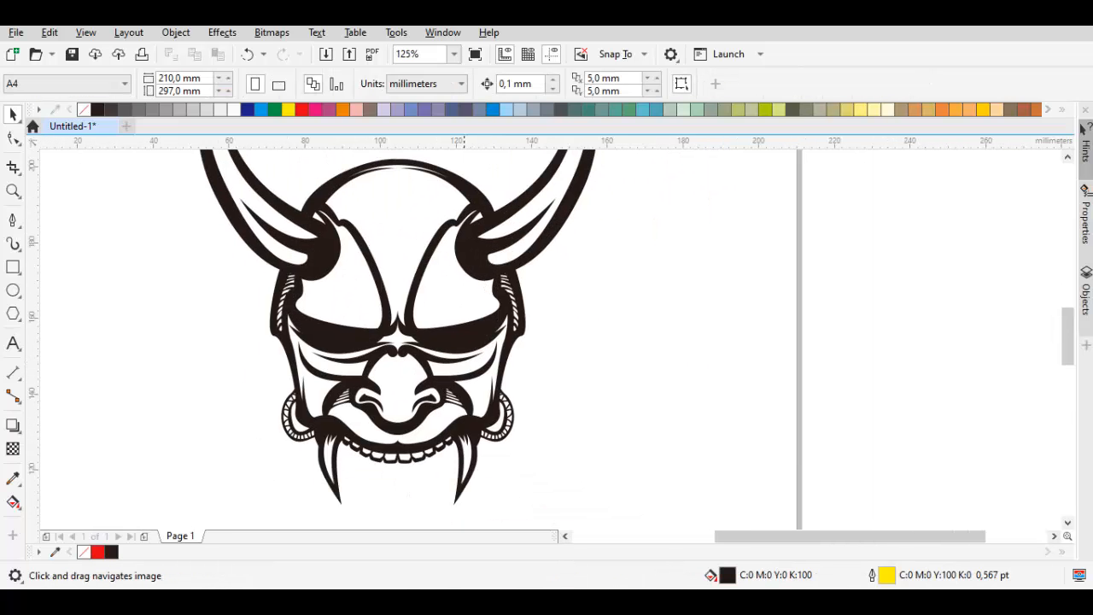
{"action": "scroll", "coordinate": [415, 349], "scroll_direction": "up", "scroll_amount": 2}
{"action": "scroll", "coordinate": [415, 348], "scroll_direction": "down", "scroll_amount": 1}
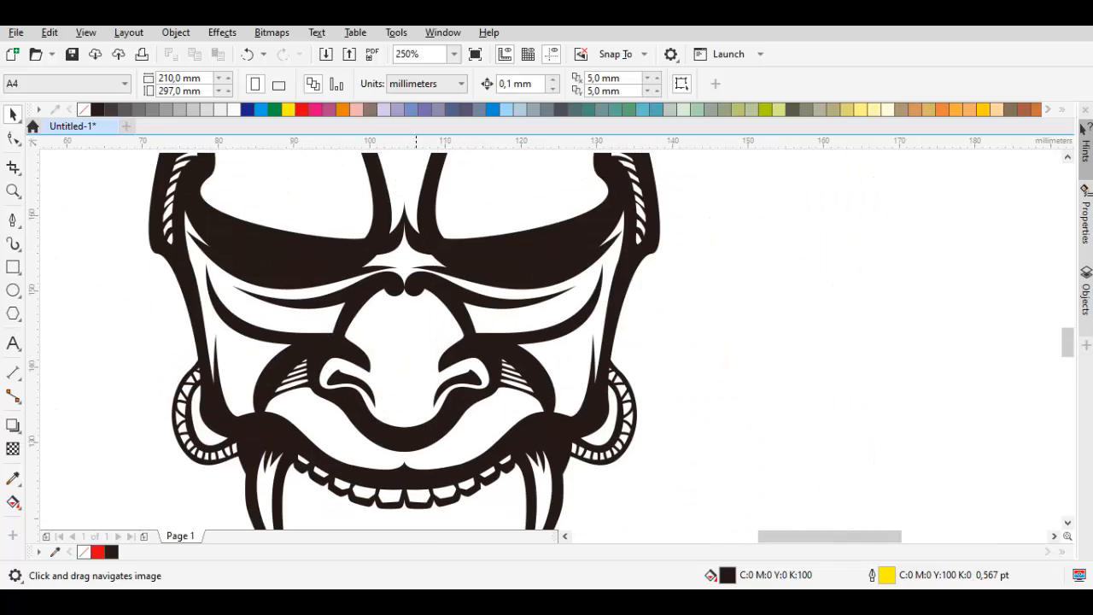
{"action": "scroll", "coordinate": [446, 295], "scroll_direction": "down", "scroll_amount": 1}
{"action": "left_click_drag", "start_coordinate": [450, 305], "coordinate": [412, 363]}
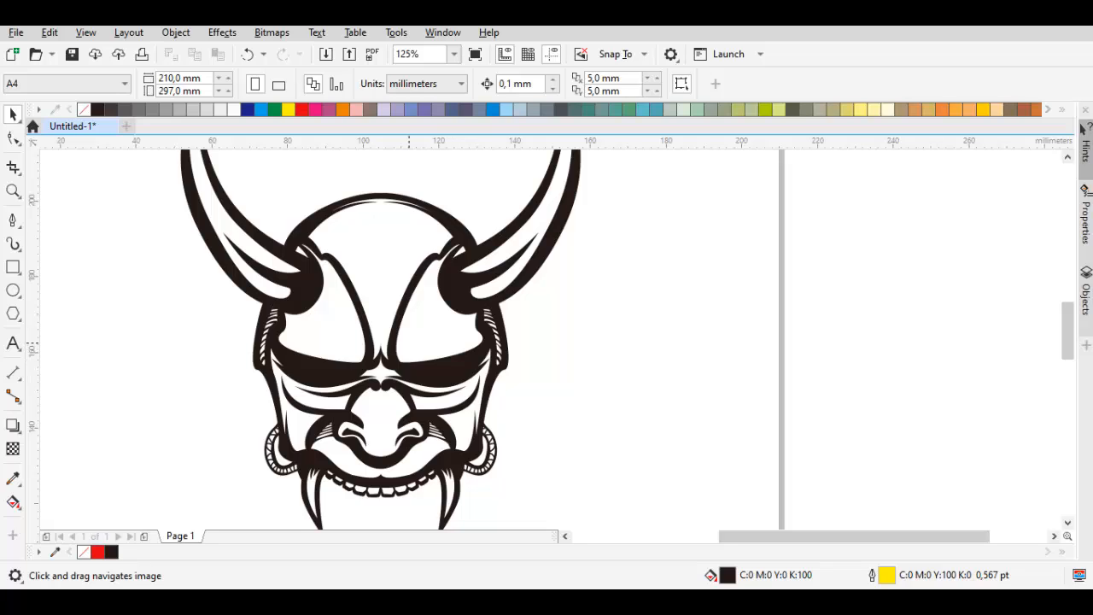
{"action": "scroll", "coordinate": [408, 346], "scroll_direction": "down", "scroll_amount": 1}
{"action": "scroll", "coordinate": [380, 350], "scroll_direction": "up", "scroll_amount": 1}
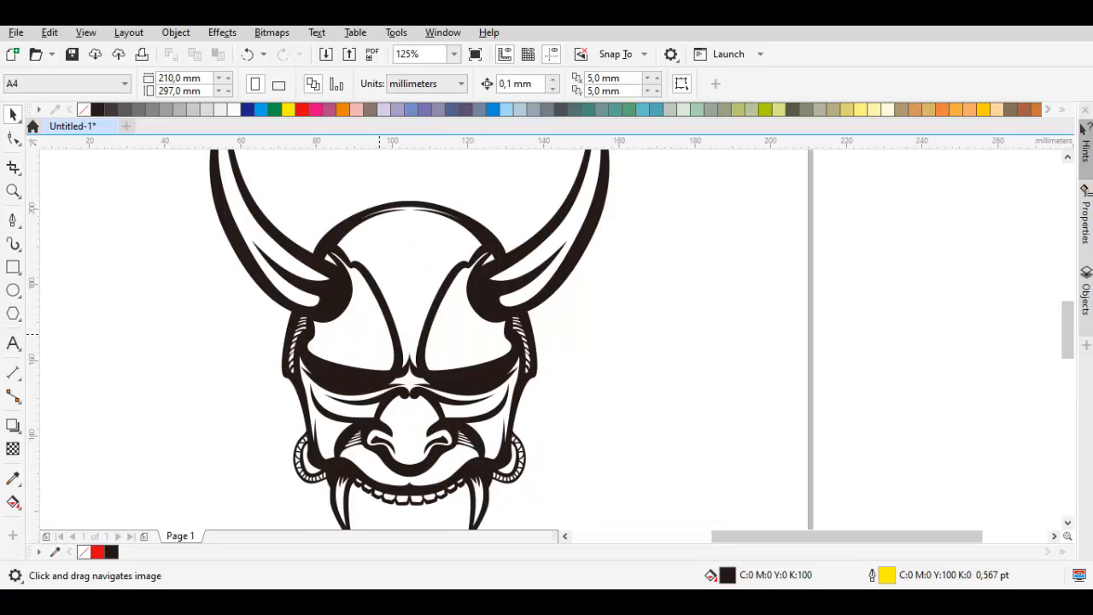
{"action": "left_click_drag", "start_coordinate": [225, 305], "coordinate": [230, 358]}
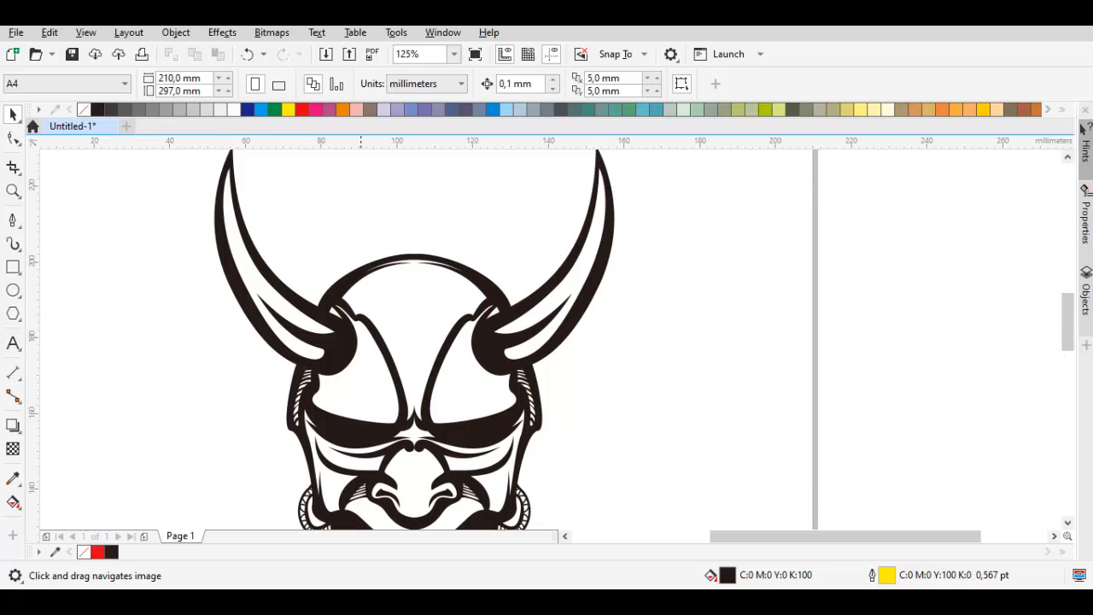
{"action": "left_click_drag", "start_coordinate": [360, 358], "coordinate": [356, 324]}
{"action": "scroll", "coordinate": [417, 402], "scroll_direction": "up", "scroll_amount": 2}
{"action": "left_click", "coordinate": [13, 220]}
{"action": "scroll", "coordinate": [388, 399], "scroll_direction": "up", "scroll_amount": 2}
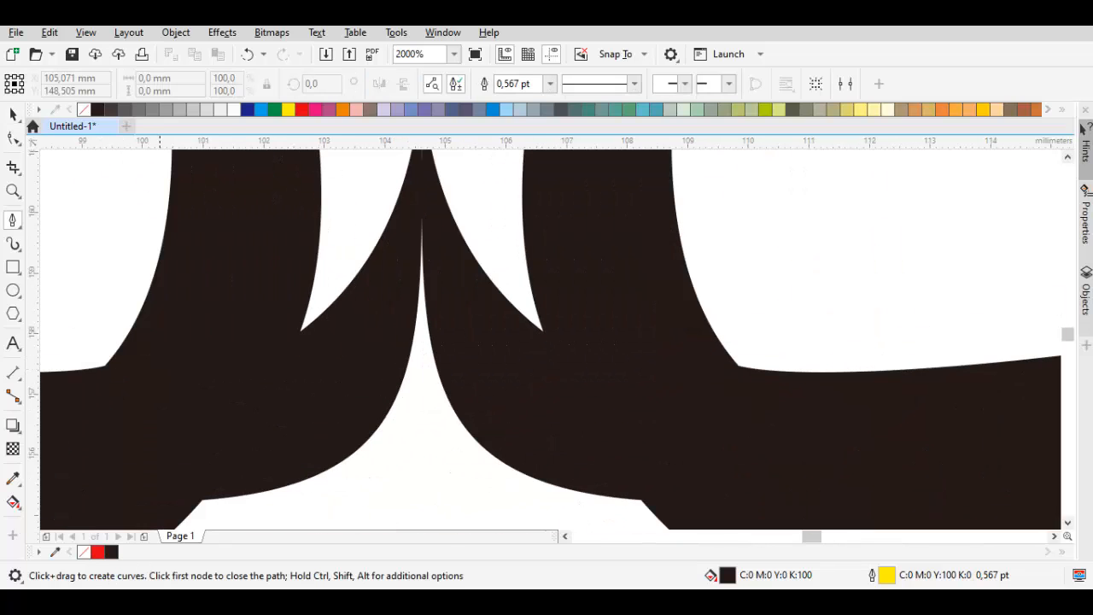
{"action": "left_click_drag", "start_coordinate": [160, 411], "coordinate": [253, 432]}
{"action": "left_click_drag", "start_coordinate": [370, 272], "coordinate": [363, 312]}
{"action": "double_click", "coordinate": [377, 355]}
{"action": "scroll", "coordinate": [378, 355], "scroll_direction": "down", "scroll_amount": 3}
{"action": "left_click_drag", "start_coordinate": [379, 355], "coordinate": [405, 313]}
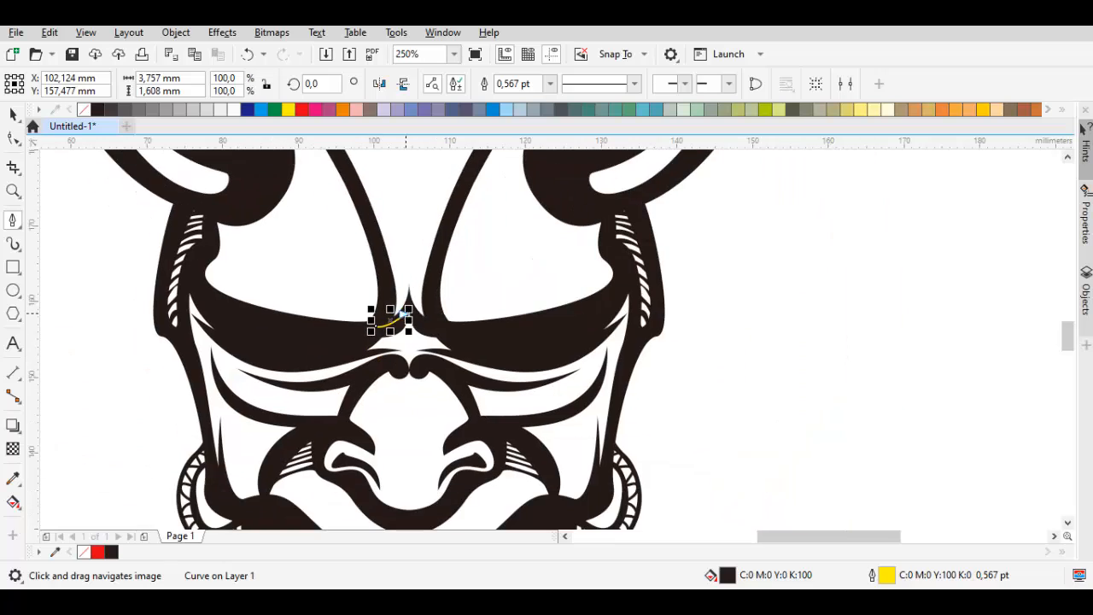
{"action": "key", "text": "ctrl+z"}
{"action": "left_click_drag", "start_coordinate": [417, 377], "coordinate": [432, 248]}
{"action": "scroll", "coordinate": [431, 259], "scroll_direction": "down", "scroll_amount": 1}
{"action": "scroll", "coordinate": [425, 333], "scroll_direction": "up", "scroll_amount": 3}
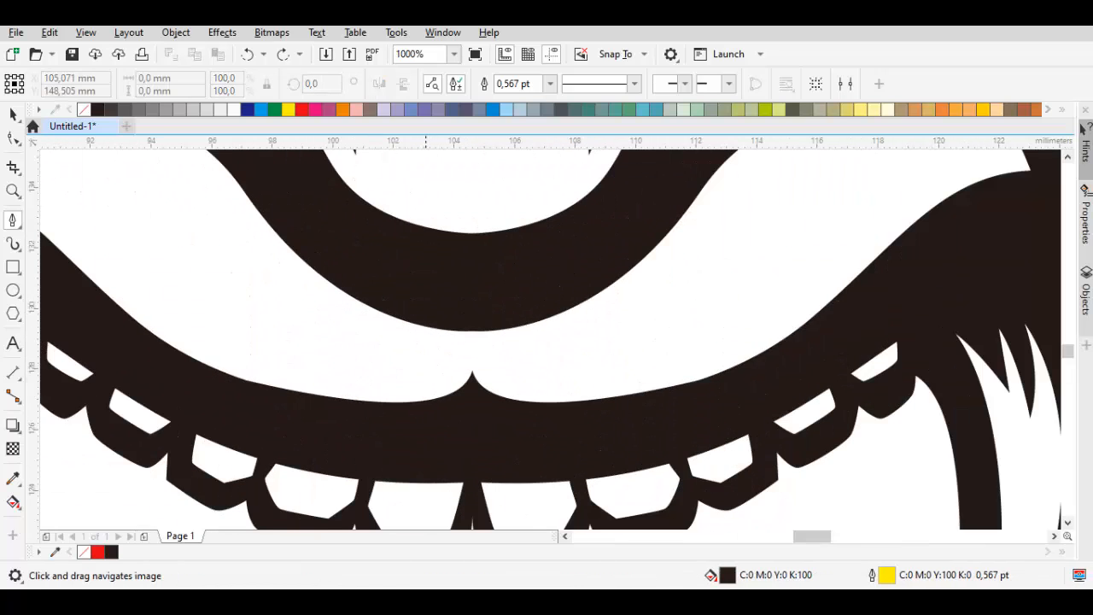
{"action": "left_click_drag", "start_coordinate": [425, 426], "coordinate": [469, 313]}
{"action": "left_click_drag", "start_coordinate": [112, 219], "coordinate": [129, 279]}
{"action": "scroll", "coordinate": [133, 252], "scroll_direction": "up", "scroll_amount": 1}
{"action": "key", "text": "space"}
{"action": "scroll", "coordinate": [139, 233], "scroll_direction": "down", "scroll_amount": 1}
{"action": "key", "text": "space"}
Draw a Bézier curve about 13.4 mm wide through the upper lip's black line, from the left fang side to the central lip peak.
{"action": "mouse_move", "coordinate": [163, 215]}
{"action": "left_mouse_down"}
{"action": "mouse_move", "coordinate": [176, 280]}
{"action": "mouse_move", "coordinate": [191, 290]}
{"action": "left_mouse_up"}
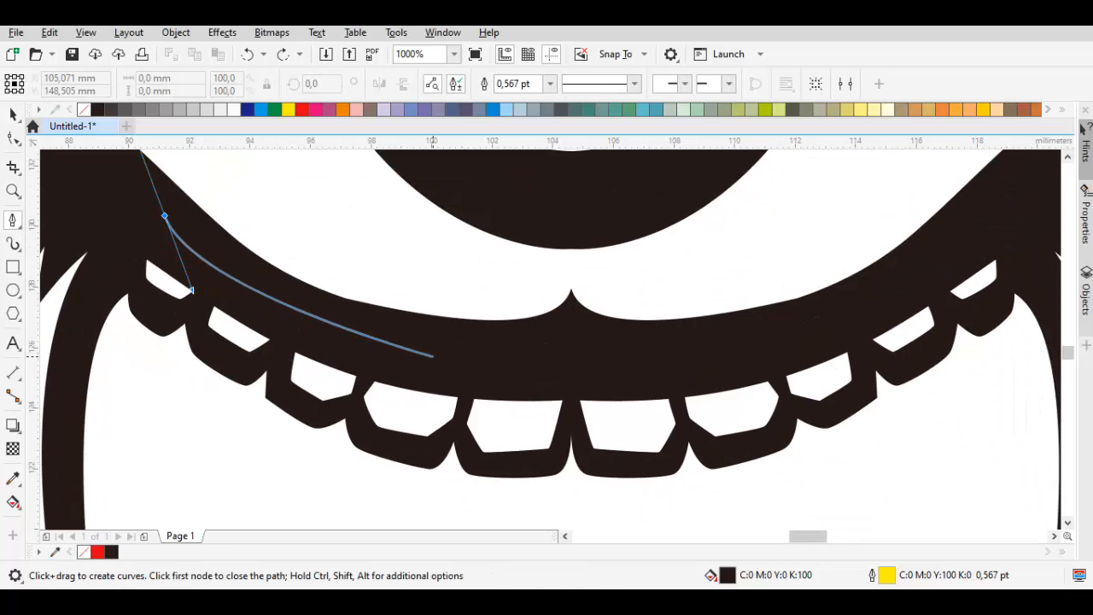
{"action": "left_click_drag", "start_coordinate": [433, 357], "coordinate": [531, 368]}
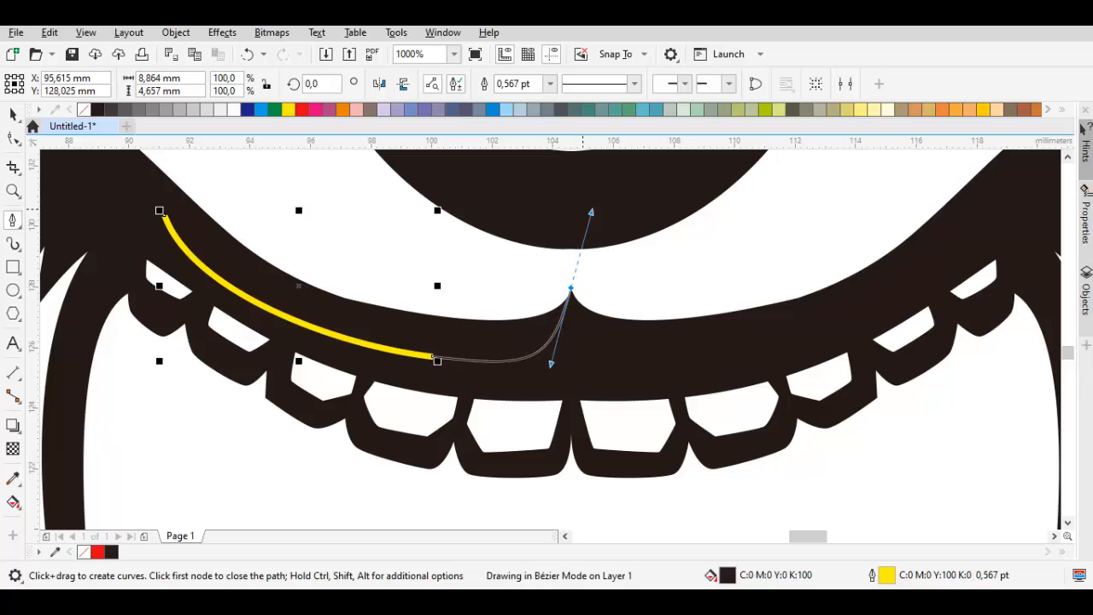
{"action": "left_click_drag", "start_coordinate": [570, 201], "coordinate": [503, 353]}
Continue the path with a straight vertical line up the mask's centre into the skull's top outline.
{"action": "scroll", "coordinate": [571, 203], "scroll_direction": "down", "scroll_amount": 2}
{"action": "left_click_drag", "start_coordinate": [503, 208], "coordinate": [469, 358]}
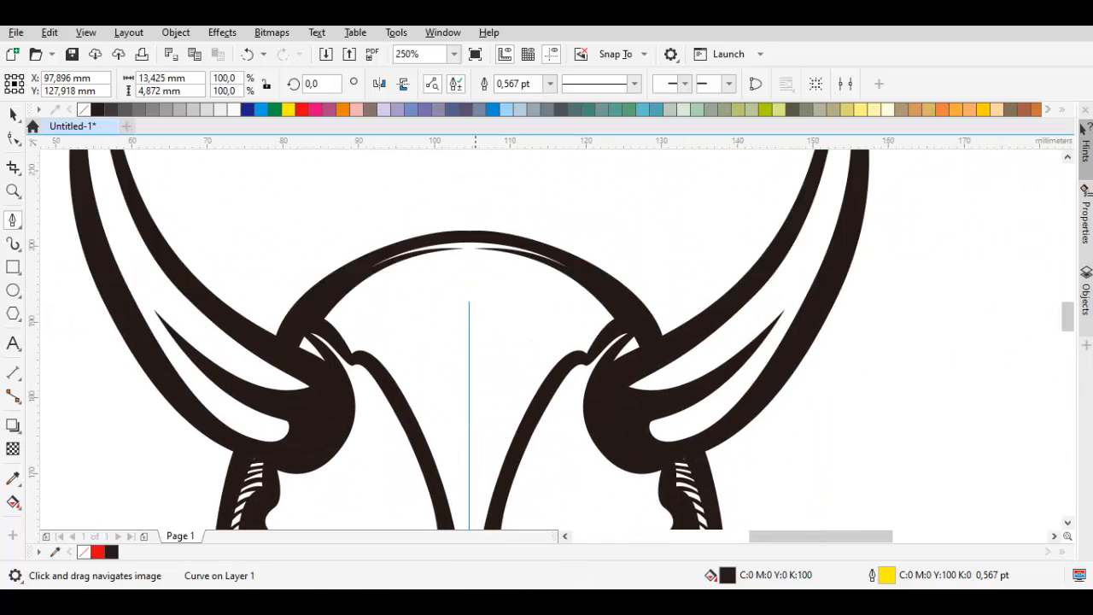
{"action": "left_click_drag", "start_coordinate": [469, 231], "coordinate": [464, 270]}
{"action": "scroll", "coordinate": [465, 270], "scroll_direction": "up", "scroll_amount": 4}
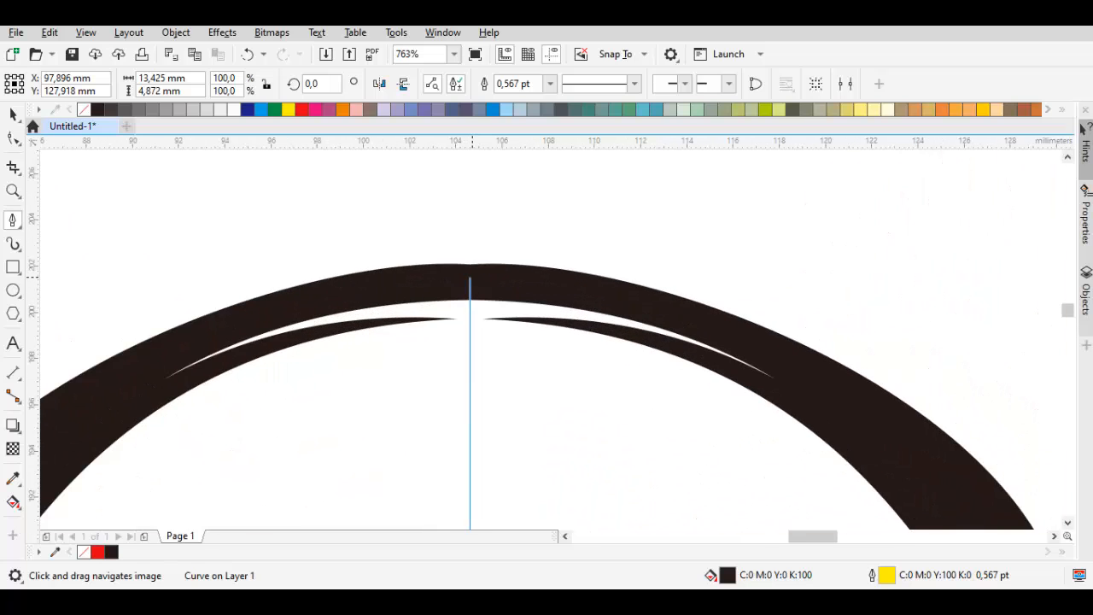
{"action": "scroll", "coordinate": [470, 280], "scroll_direction": "down", "scroll_amount": 2}
{"action": "scroll", "coordinate": [233, 320], "scroll_direction": "up", "scroll_amount": 3}
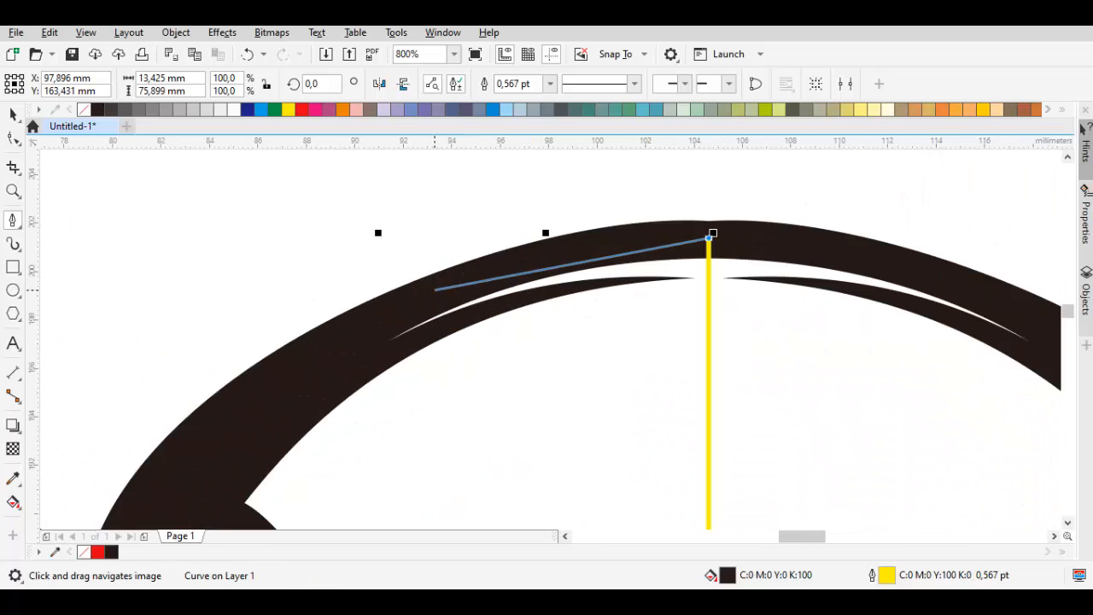
Continue the path along the left skull outline and curve it through the black base of the left horn.
{"action": "left_click_drag", "start_coordinate": [440, 293], "coordinate": [297, 360]}
{"action": "scroll", "coordinate": [296, 361], "scroll_direction": "down", "scroll_amount": 1}
{"action": "left_click_drag", "start_coordinate": [215, 443], "coordinate": [357, 367]}
{"action": "scroll", "coordinate": [357, 300], "scroll_direction": "down", "scroll_amount": 1}
{"action": "scroll", "coordinate": [356, 299], "scroll_direction": "up", "scroll_amount": 2}
{"action": "left_click_drag", "start_coordinate": [474, 449], "coordinate": [480, 292]}
{"action": "scroll", "coordinate": [454, 314], "scroll_direction": "down", "scroll_amount": 1}
{"action": "left_click_drag", "start_coordinate": [479, 294], "coordinate": [474, 338]}
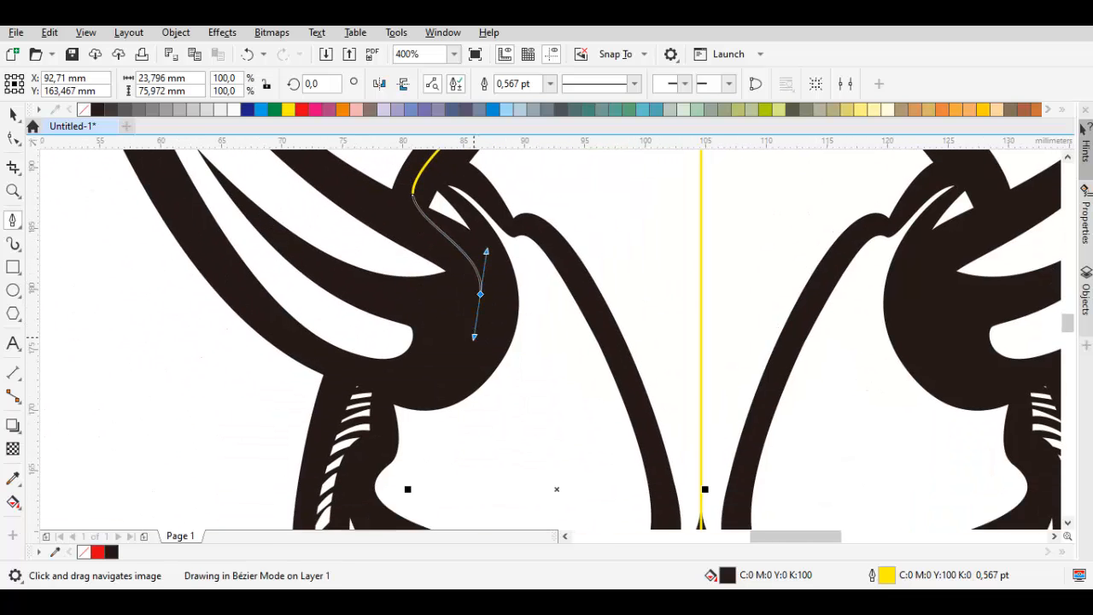
Carry the path down the left ear and along the left cheek's outline towards the jaw.
{"action": "left_click_drag", "start_coordinate": [294, 516], "coordinate": [399, 304]}
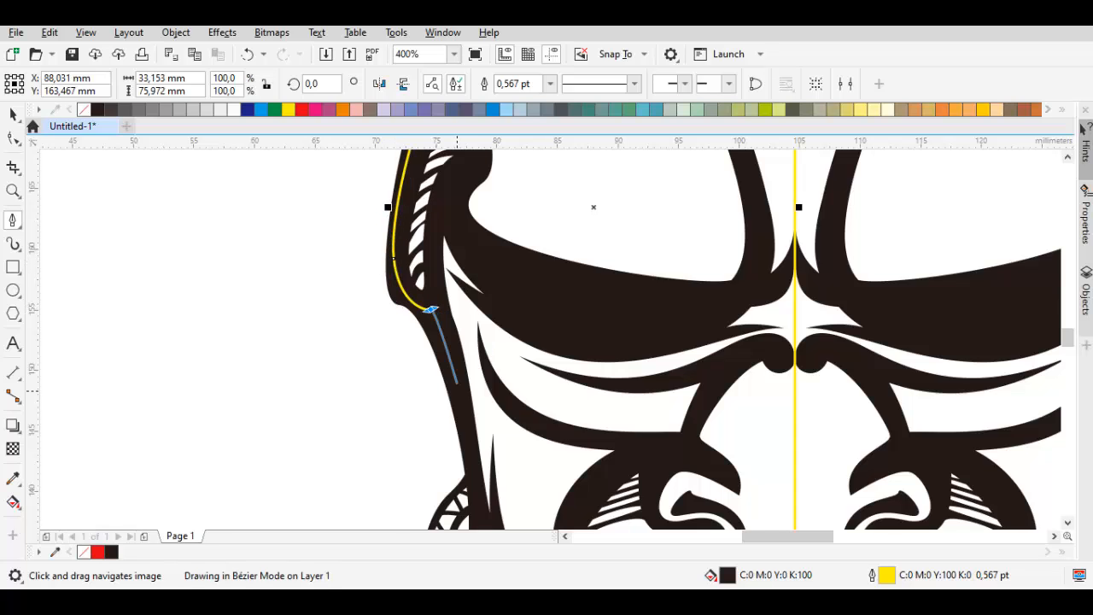
{"action": "left_click_drag", "start_coordinate": [465, 508], "coordinate": [456, 373]}
{"action": "scroll", "coordinate": [456, 373], "scroll_direction": "up", "scroll_amount": 1}
{"action": "scroll", "coordinate": [486, 401], "scroll_direction": "down", "scroll_amount": 1}
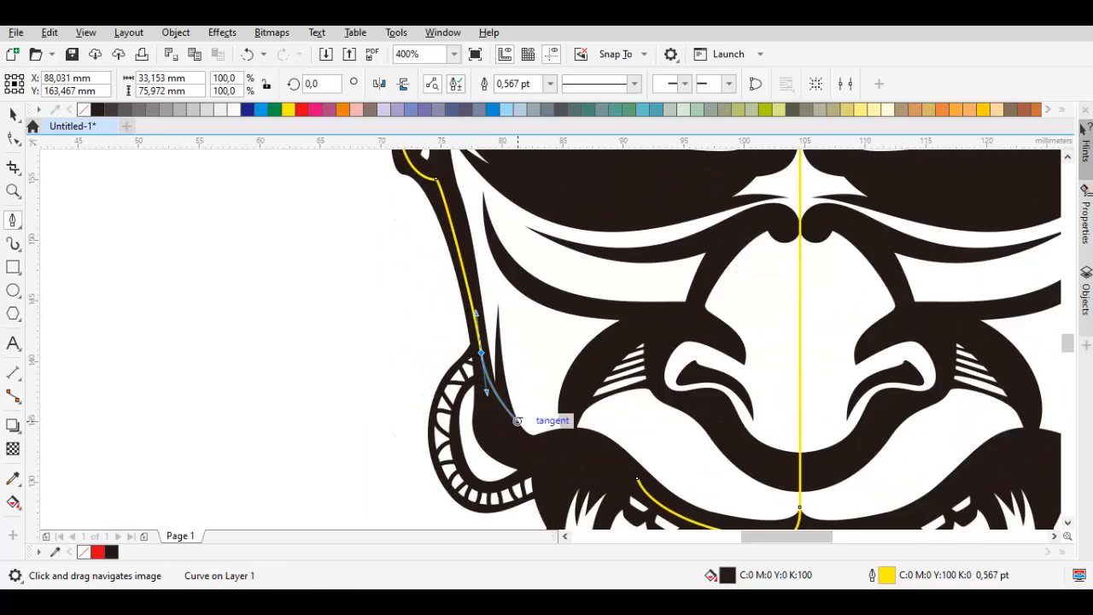
{"action": "left_click_drag", "start_coordinate": [514, 432], "coordinate": [455, 304]}
Curve the path through the left jaw above the fang and close it at its starting node by the mouth.
{"action": "scroll", "coordinate": [455, 304], "scroll_direction": "up", "scroll_amount": 1}
{"action": "left_click_drag", "start_coordinate": [464, 353], "coordinate": [503, 366]}
{"action": "left_click_drag", "start_coordinate": [661, 373], "coordinate": [536, 275]}
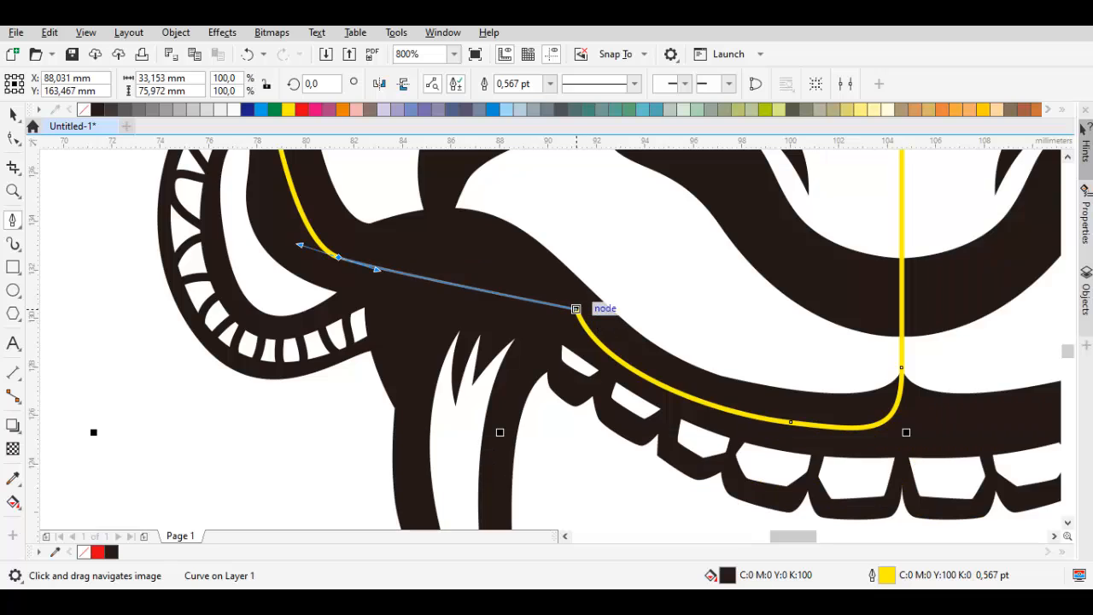
{"action": "left_click_drag", "start_coordinate": [578, 310], "coordinate": [488, 251]}
{"action": "scroll", "coordinate": [474, 344], "scroll_direction": "down", "scroll_amount": 3}
{"action": "scroll", "coordinate": [474, 343], "scroll_direction": "up", "scroll_amount": 1}
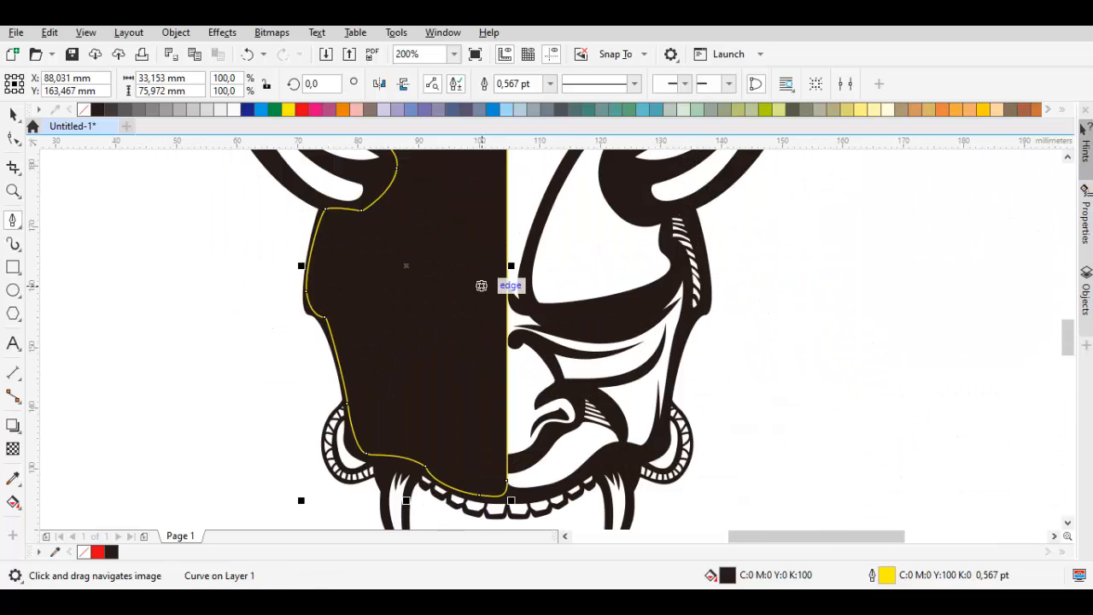
Complete the face shape by welding a horizontally mirrored copy to the original half along the centre line.
{"action": "key", "text": "space"}
{"action": "left_click_drag", "start_coordinate": [308, 268], "coordinate": [890, 262]}
{"action": "right_click", "coordinate": [486, 266]}
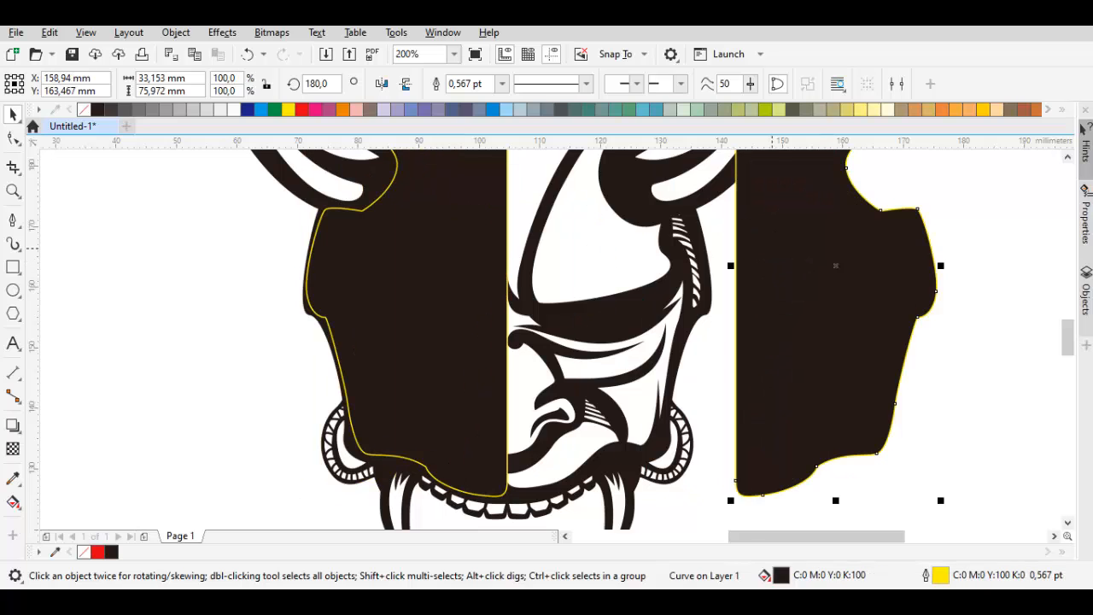
{"action": "left_click_drag", "start_coordinate": [736, 218], "coordinate": [511, 217]}
{"action": "left_click", "coordinate": [458, 192], "text": "shift"}
{"action": "left_click", "coordinate": [470, 83]}
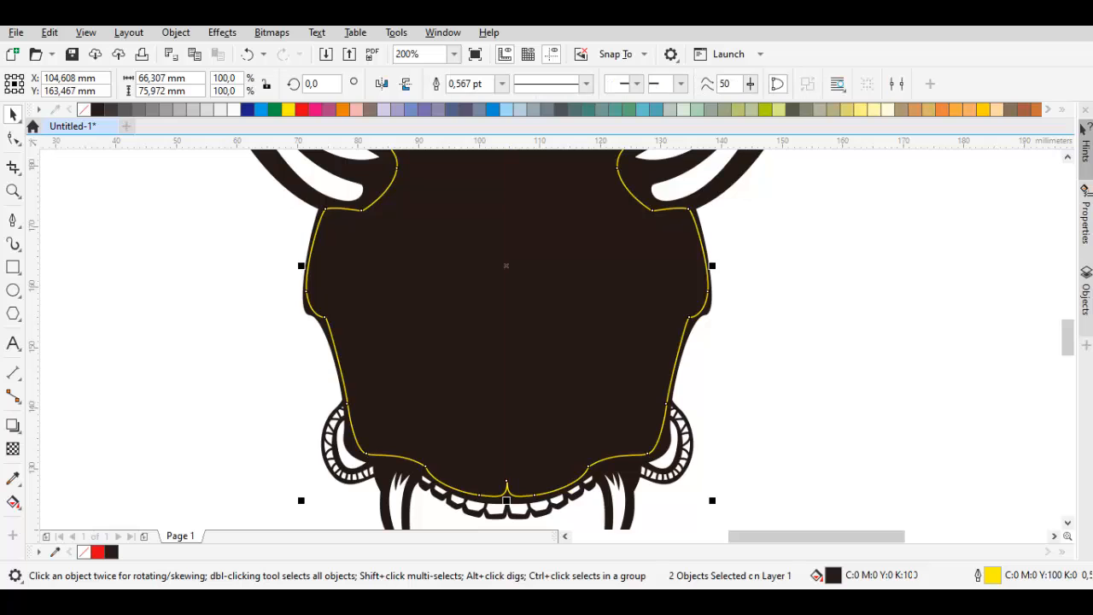
Fill the face shape with red (C0 M100 Y100 K0) and send it behind the line art.
{"action": "left_click", "coordinate": [301, 109]}
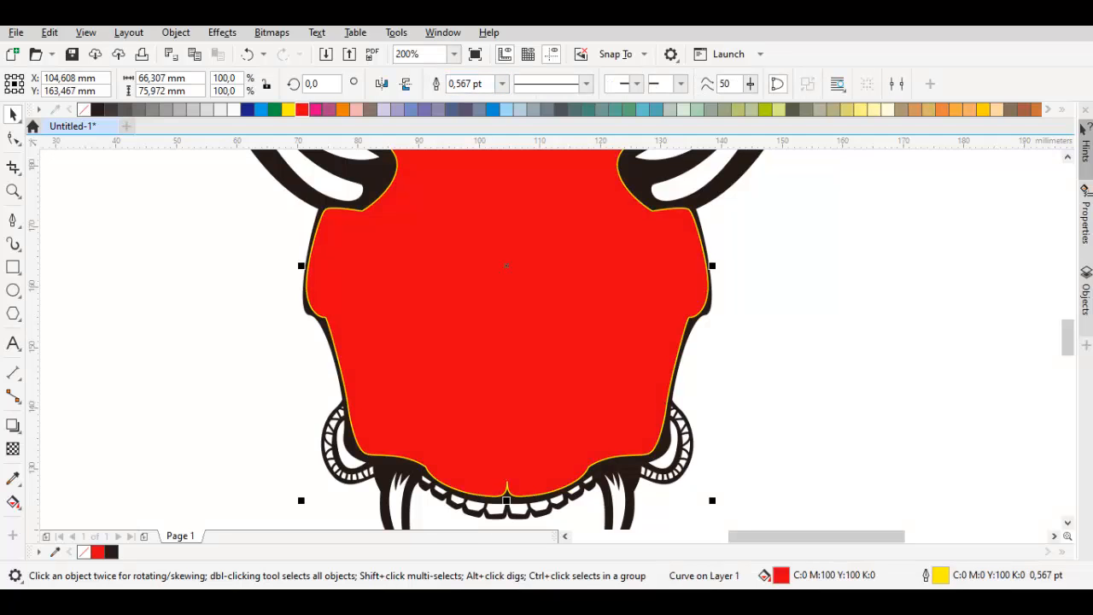
{"action": "key", "text": "shift+Page_Down"}
{"action": "scroll", "coordinate": [475, 279], "scroll_direction": "down", "scroll_amount": 2}
{"action": "key", "text": "Escape"}
{"action": "scroll", "coordinate": [489, 275], "scroll_direction": "up", "scroll_amount": 2}
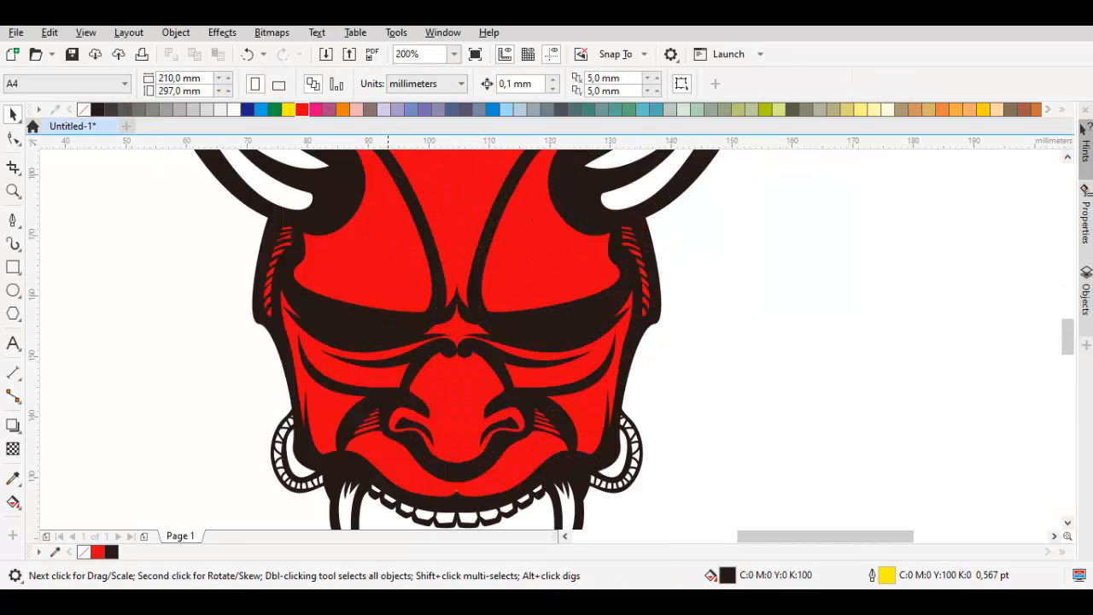
Lower the red shape's centre node slightly below the lip's peak and remove the shape's outline.
{"action": "left_click_drag", "start_coordinate": [458, 507], "coordinate": [571, 399]}
{"action": "key", "text": "space"}
{"action": "scroll", "coordinate": [571, 399], "scroll_direction": "up", "scroll_amount": 3}
{"action": "key", "text": "space"}
{"action": "double_click", "coordinate": [611, 292]}
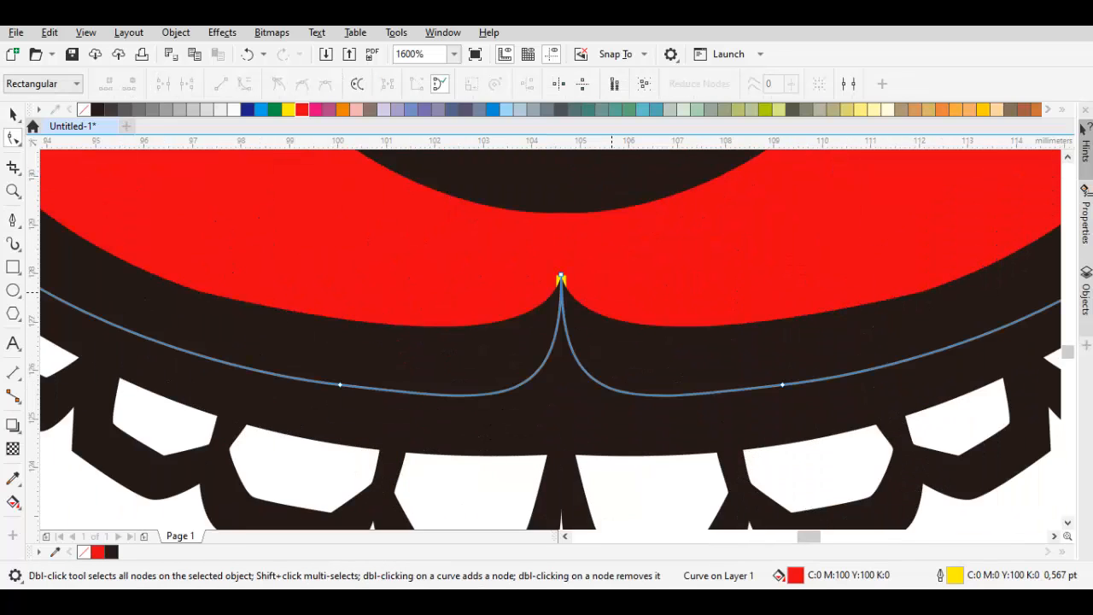
{"action": "left_click_drag", "start_coordinate": [561, 278], "coordinate": [561, 315]}
{"action": "scroll", "coordinate": [634, 325], "scroll_direction": "down", "scroll_amount": 3}
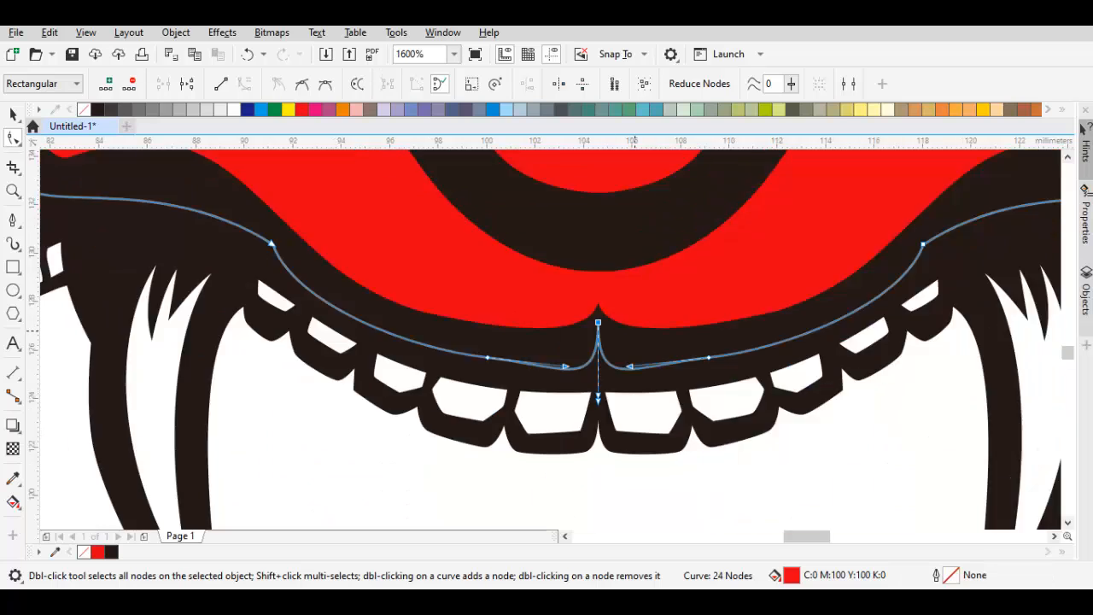
{"action": "key", "text": "space"}
{"action": "key", "text": "Escape"}
{"action": "scroll", "coordinate": [598, 321], "scroll_direction": "down", "scroll_amount": 1}
{"action": "scroll", "coordinate": [598, 180], "scroll_direction": "up", "scroll_amount": 2}
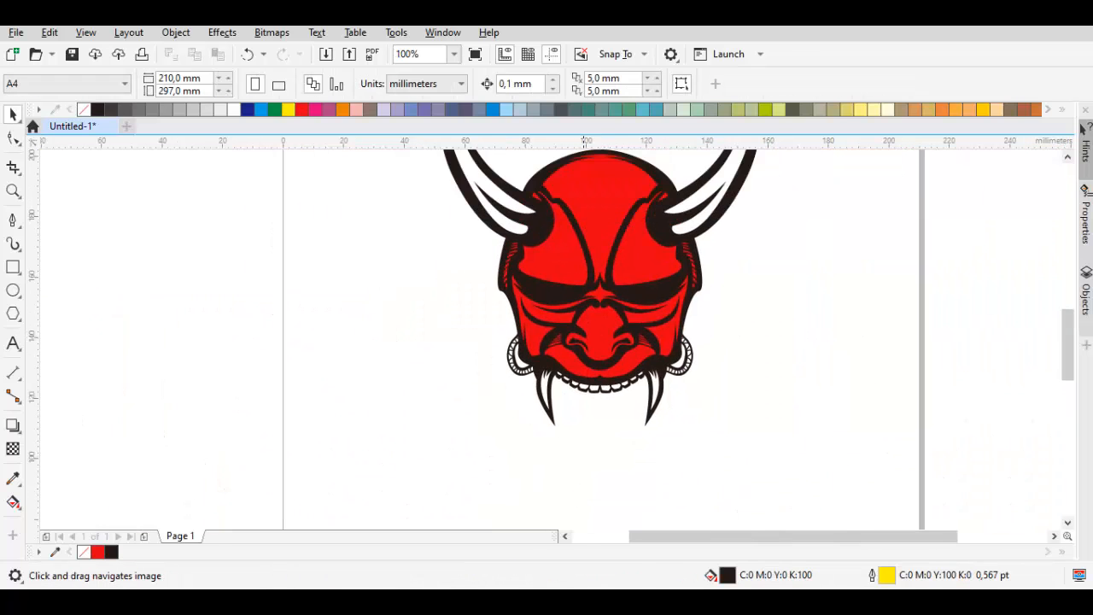
Draw a Bézier path along the outer band of the left earring, from its upper end around to its underside.
{"action": "left_click_drag", "start_coordinate": [596, 295], "coordinate": [545, 237]}
{"action": "scroll", "coordinate": [422, 408], "scroll_direction": "up", "scroll_amount": 2}
{"action": "left_click_drag", "start_coordinate": [421, 408], "coordinate": [471, 527]}
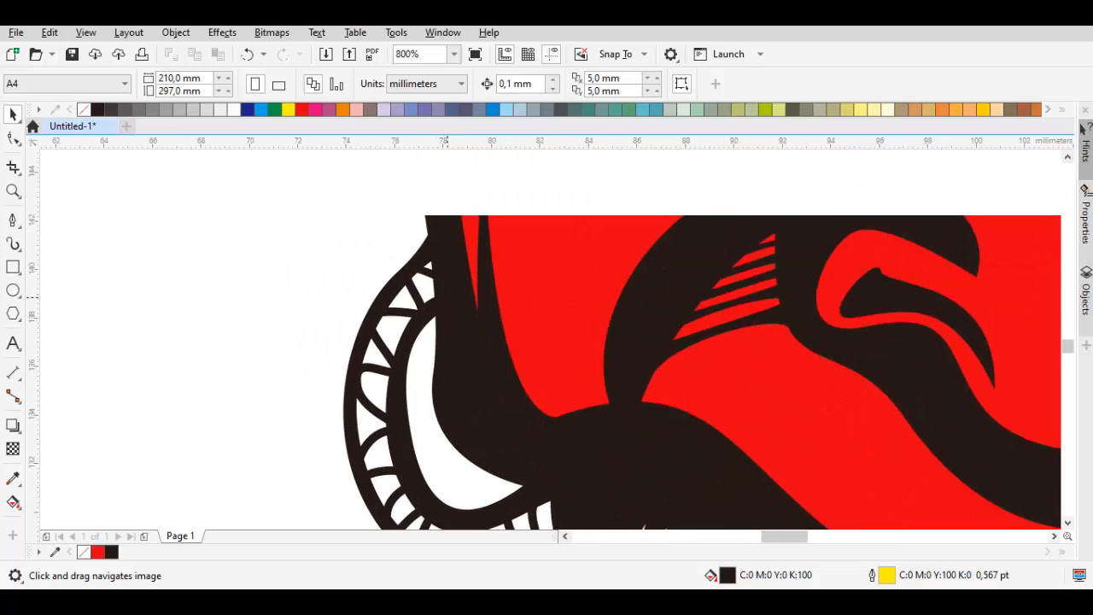
{"action": "scroll", "coordinate": [446, 232], "scroll_direction": "up", "scroll_amount": 1}
{"action": "key", "text": "space"}
{"action": "left_click_drag", "start_coordinate": [443, 229], "coordinate": [406, 210]}
{"action": "left_click_drag", "start_coordinate": [287, 401], "coordinate": [295, 265]}
{"action": "scroll", "coordinate": [295, 265], "scroll_direction": "down", "scroll_amount": 1}
{"action": "scroll", "coordinate": [300, 342], "scroll_direction": "up", "scroll_amount": 1}
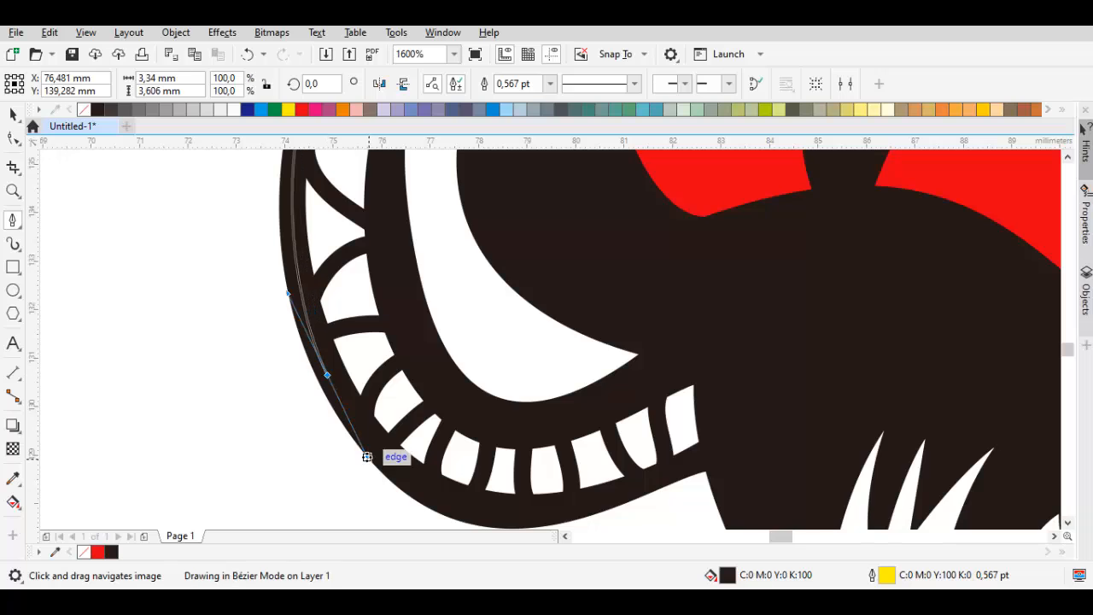
{"action": "left_click_drag", "start_coordinate": [327, 375], "coordinate": [371, 470]}
{"action": "left_click_drag", "start_coordinate": [527, 512], "coordinate": [600, 512]}
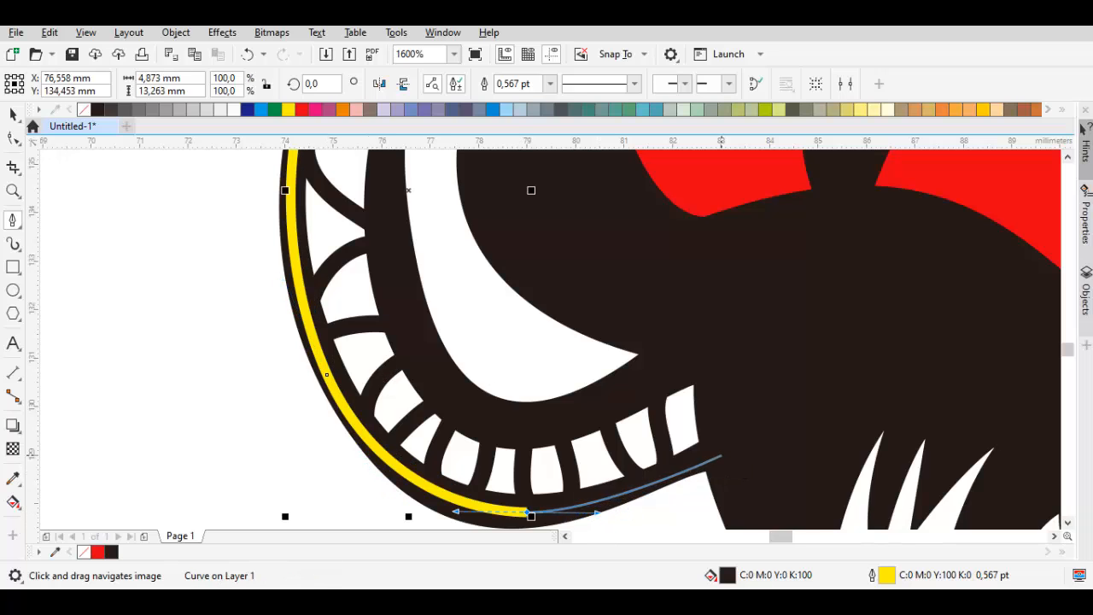
Bring the path around the earring's lower end and back along its inner edge, closing a shape about 9 by 13.3 mm.
{"action": "left_click", "coordinate": [727, 453]}
{"action": "left_click_drag", "start_coordinate": [710, 358], "coordinate": [683, 344]}
{"action": "left_click_drag", "start_coordinate": [481, 427], "coordinate": [406, 401]}
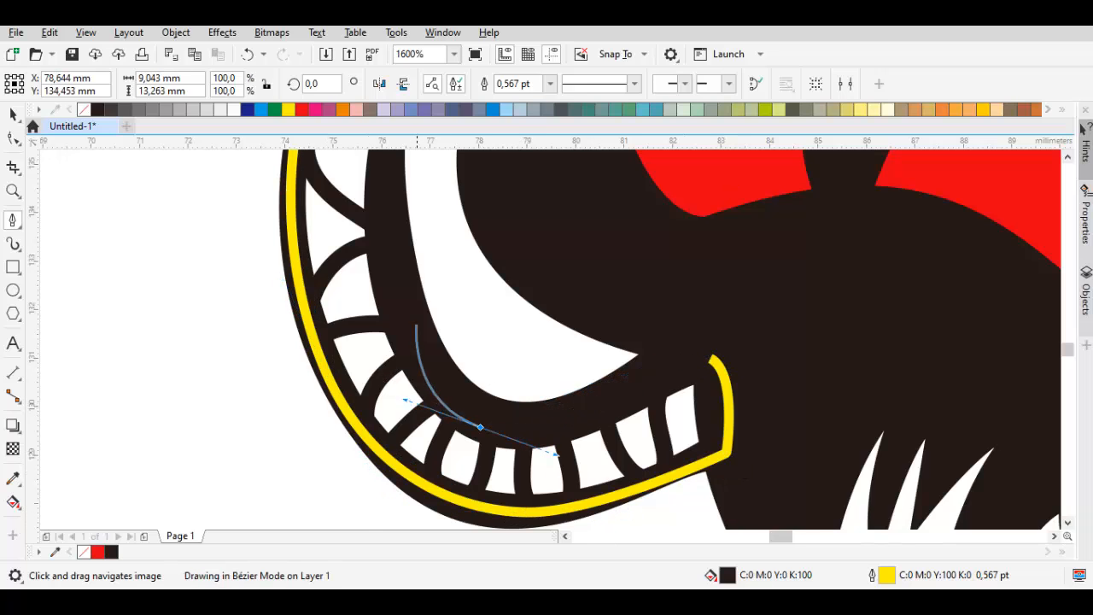
{"action": "left_click_drag", "start_coordinate": [417, 324], "coordinate": [447, 502]}
{"action": "left_click_drag", "start_coordinate": [419, 352], "coordinate": [405, 284]}
{"action": "scroll", "coordinate": [434, 218], "scroll_direction": "down", "scroll_amount": 1}
{"action": "left_click_drag", "start_coordinate": [433, 217], "coordinate": [455, 317]}
{"action": "scroll", "coordinate": [424, 318], "scroll_direction": "up", "scroll_amount": 1}
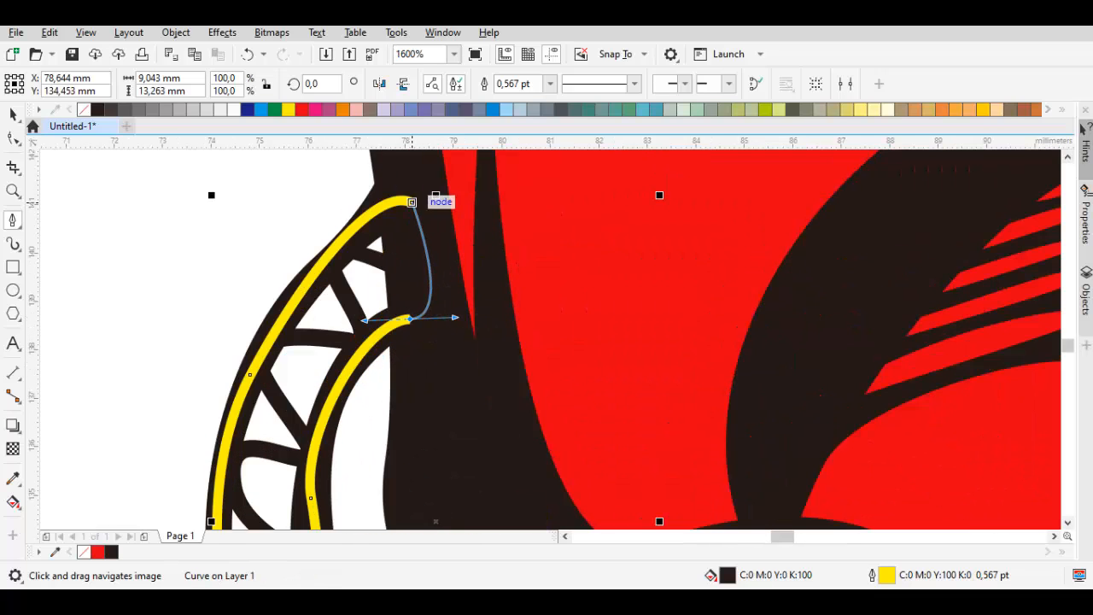
{"action": "left_click", "coordinate": [412, 202]}
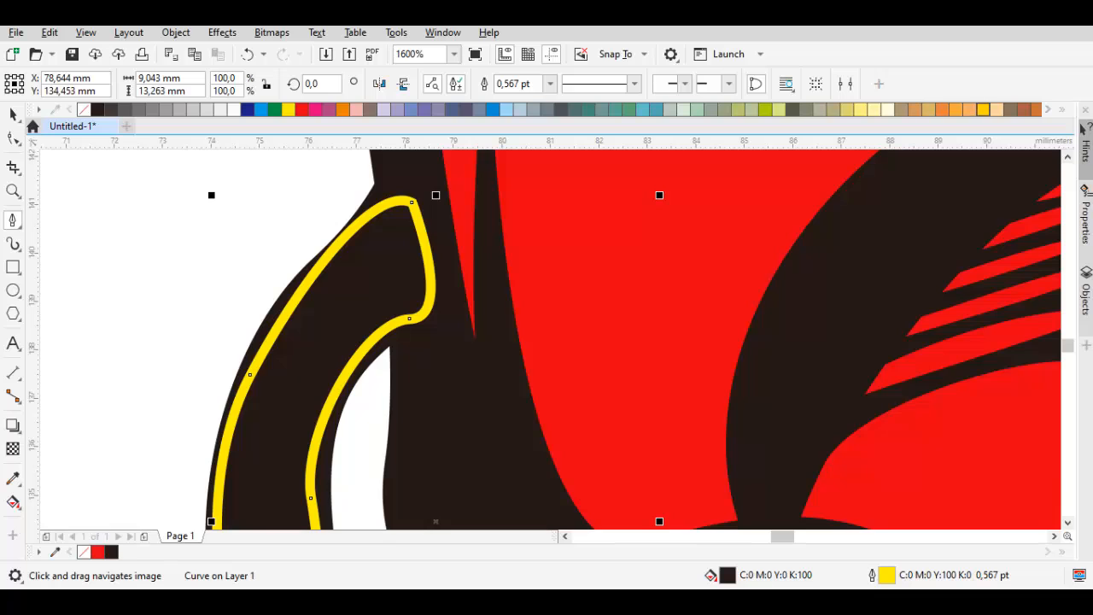
Fill the left earring shape with light peach (C0 M20 Y40 K0) and send it behind the line art.
{"action": "left_click", "coordinate": [996, 109]}
{"action": "key", "text": "shift+Page_Down"}
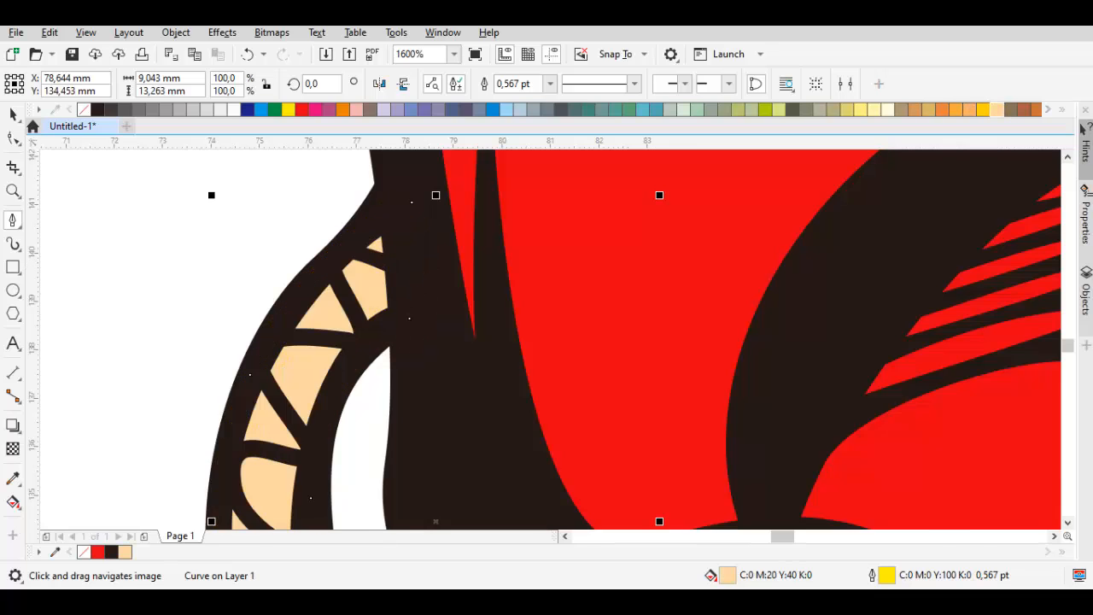
{"action": "scroll", "coordinate": [518, 347], "scroll_direction": "down", "scroll_amount": 2}
{"action": "left_click_drag", "start_coordinate": [518, 347], "coordinate": [544, 280]}
{"action": "key", "text": "space"}
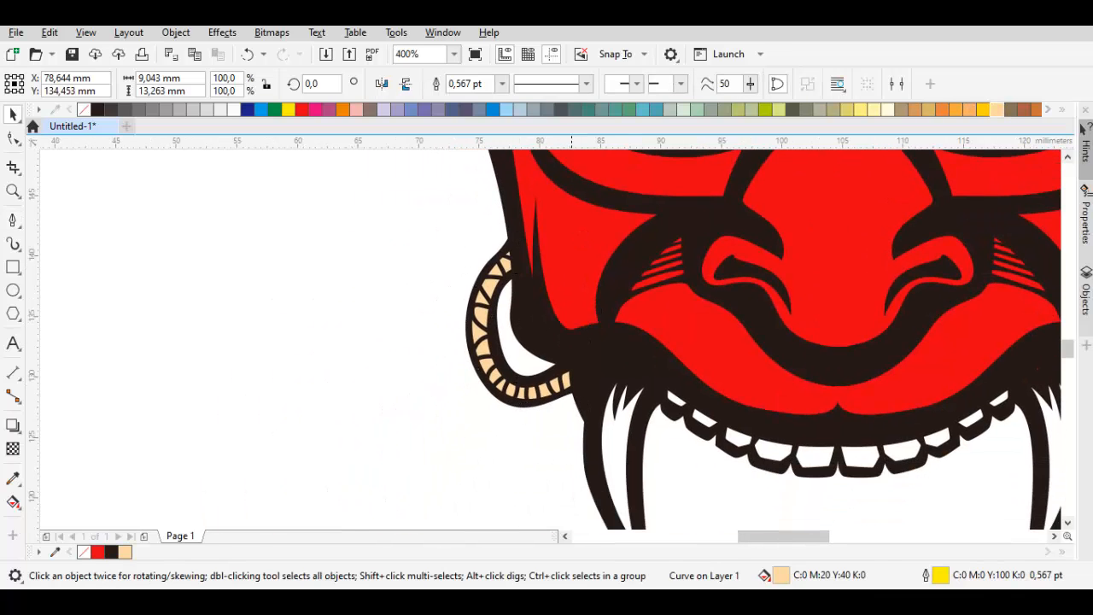
Make a horizontally mirrored copy of the peach earring shape and position it over the band of the right earring.
{"action": "left_click_drag", "start_coordinate": [572, 323], "coordinate": [815, 323]}
{"action": "right_click", "coordinate": [478, 333]}
{"action": "scroll", "coordinate": [487, 340], "scroll_direction": "down", "scroll_amount": 1}
{"action": "scroll", "coordinate": [388, 338], "scroll_direction": "up", "scroll_amount": 1}
{"action": "scroll", "coordinate": [816, 322], "scroll_direction": "up", "scroll_amount": 1}
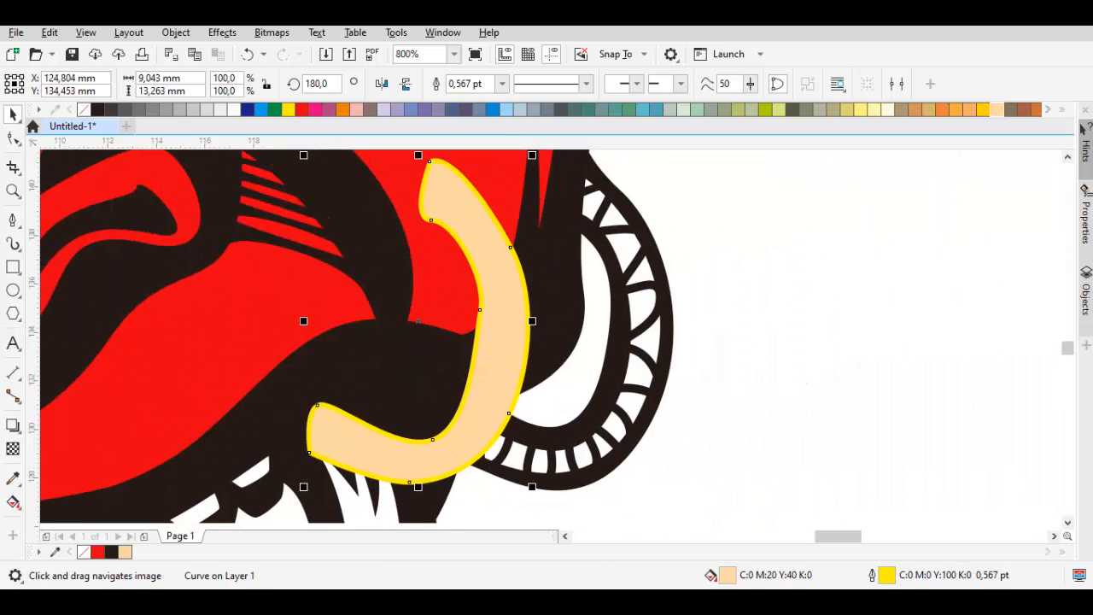
{"action": "left_click_drag", "start_coordinate": [504, 341], "coordinate": [919, 341]}
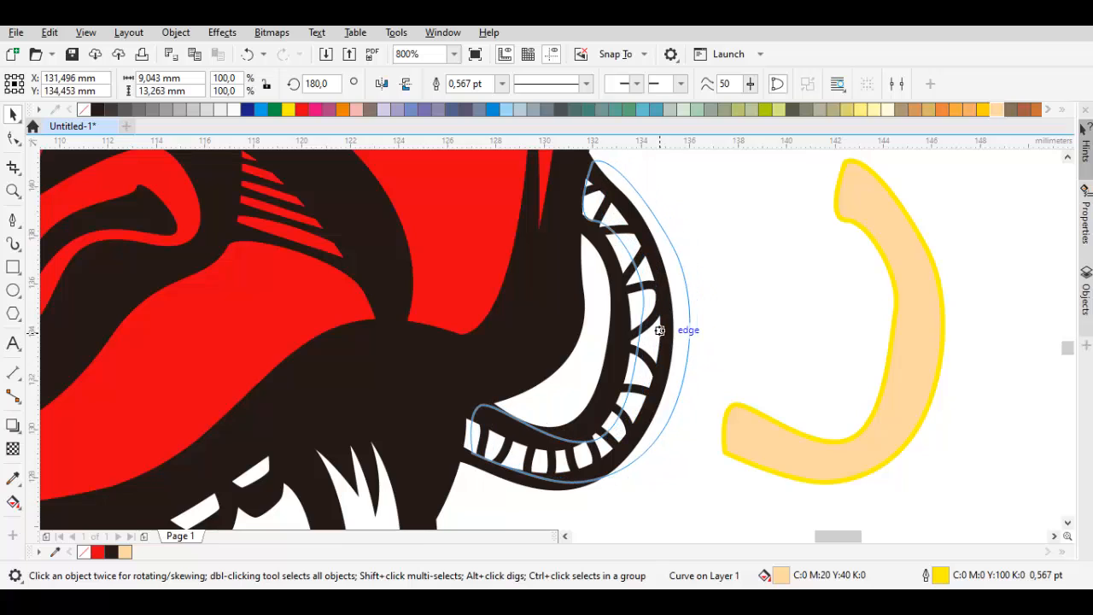
{"action": "left_click_drag", "start_coordinate": [659, 331], "coordinate": [650, 323]}
{"action": "scroll", "coordinate": [647, 327], "scroll_direction": "up", "scroll_amount": 2}
{"action": "scroll", "coordinate": [651, 323], "scroll_direction": "down", "scroll_amount": 3}
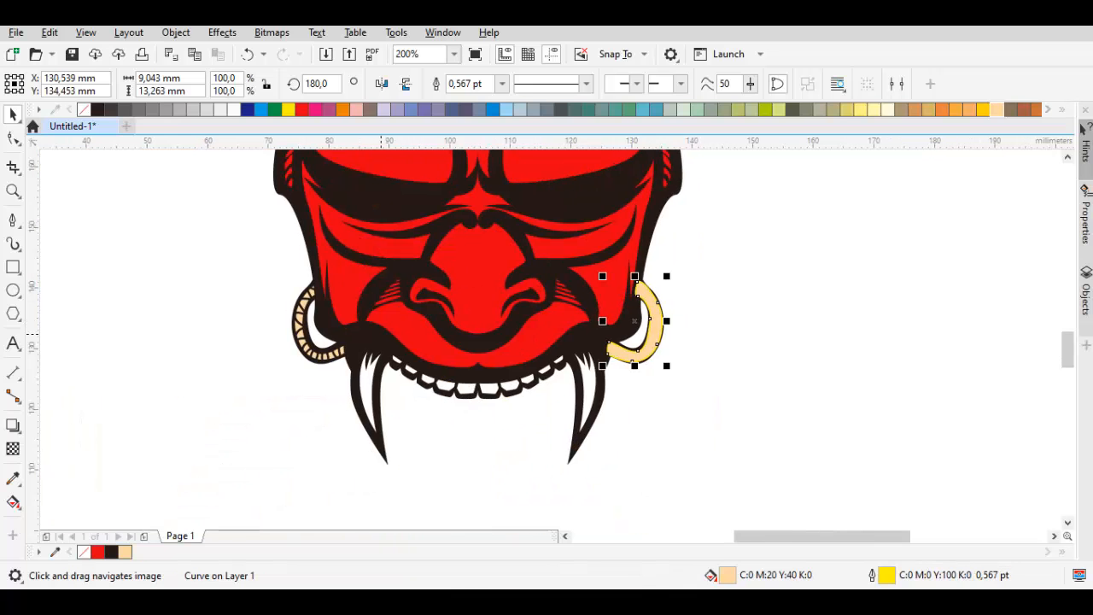
Combine the left and right earring shapes into one curve behind the line art.
{"action": "scroll", "coordinate": [304, 319], "scroll_direction": "up", "scroll_amount": 3}
{"action": "left_click", "coordinate": [182, 291], "text": "shift"}
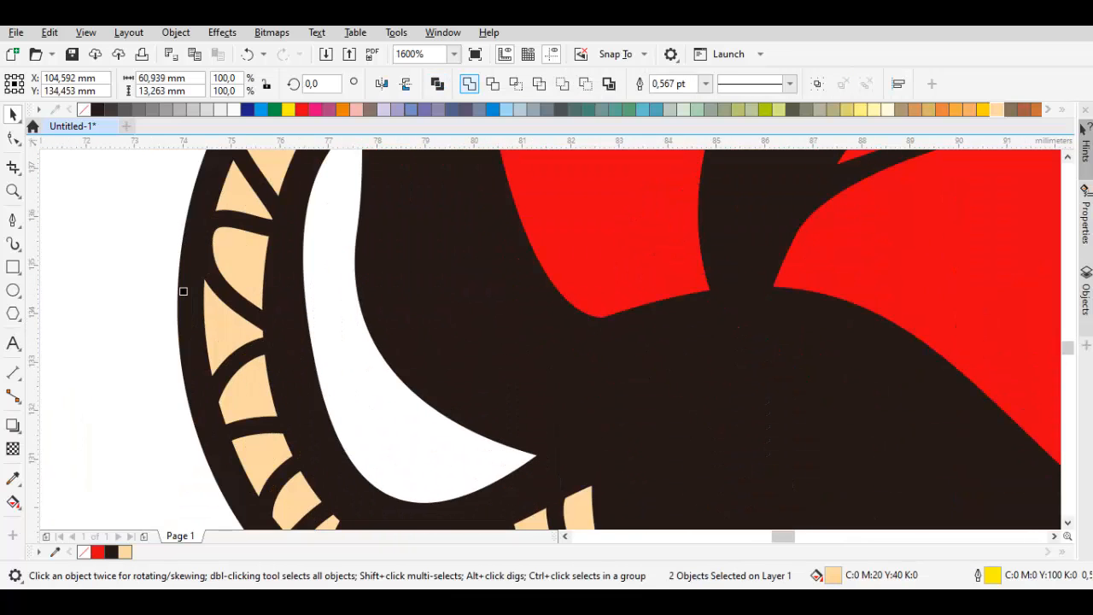
{"action": "scroll", "coordinate": [183, 291], "scroll_direction": "down", "scroll_amount": 2}
{"action": "key", "text": "ctrl+l"}
{"action": "scroll", "coordinate": [885, 215], "scroll_direction": "up", "scroll_amount": 2}
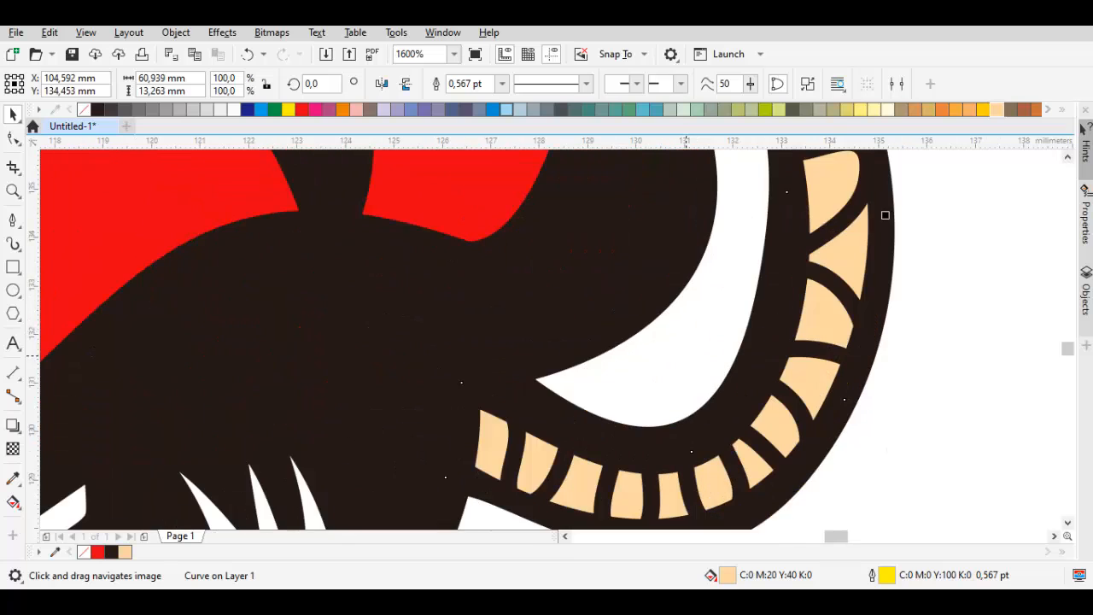
{"action": "key", "text": "F10"}
{"action": "scroll", "coordinate": [834, 243], "scroll_direction": "down", "scroll_amount": 2}
{"action": "key", "text": "space"}
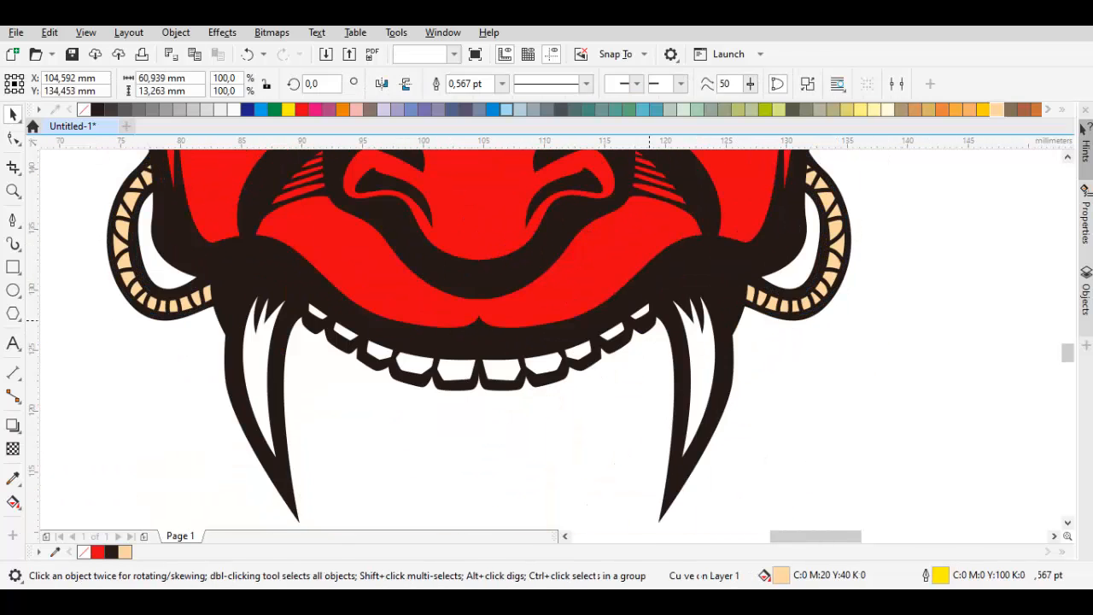
Draw a Bézier path down the left fang's outer edge, around its tip and back up the inner edge, about 4.6 by 17.2 mm.
{"action": "left_click", "coordinate": [200, 334]}
{"action": "left_click_drag", "start_coordinate": [200, 333], "coordinate": [288, 320]}
{"action": "key", "text": "space"}
{"action": "scroll", "coordinate": [274, 309], "scroll_direction": "up", "scroll_amount": 1}
{"action": "left_click_drag", "start_coordinate": [364, 271], "coordinate": [327, 346]}
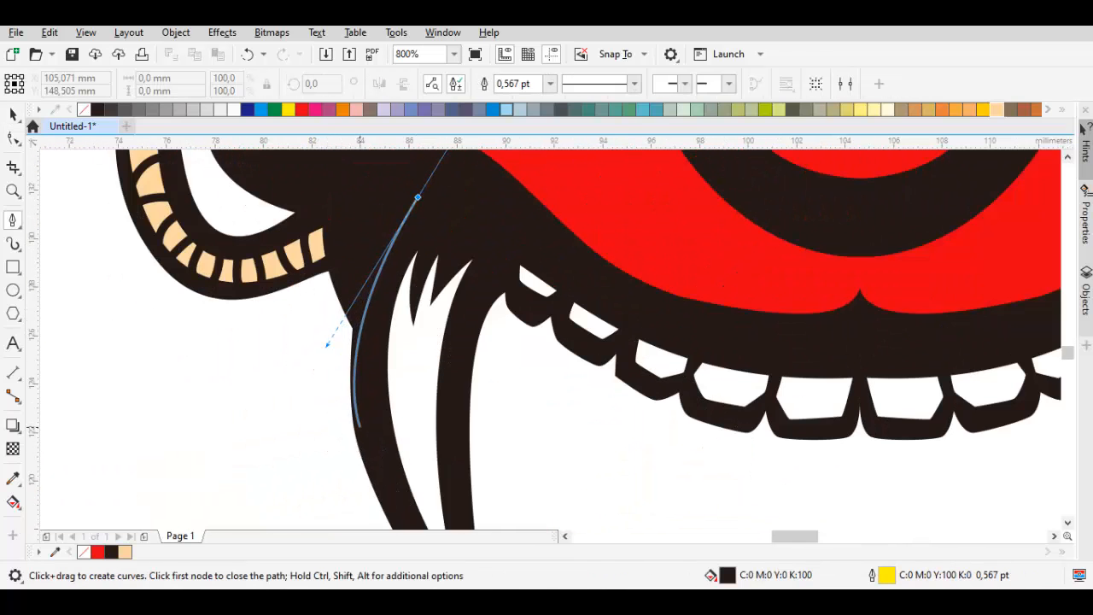
{"action": "left_click_drag", "start_coordinate": [359, 424], "coordinate": [289, 240]}
{"action": "left_click_drag", "start_coordinate": [385, 430], "coordinate": [401, 434]}
{"action": "left_click_drag", "start_coordinate": [376, 318], "coordinate": [386, 372]}
{"action": "left_click_drag", "start_coordinate": [400, 370], "coordinate": [391, 309]}
{"action": "left_click_drag", "start_coordinate": [409, 216], "coordinate": [363, 379]}
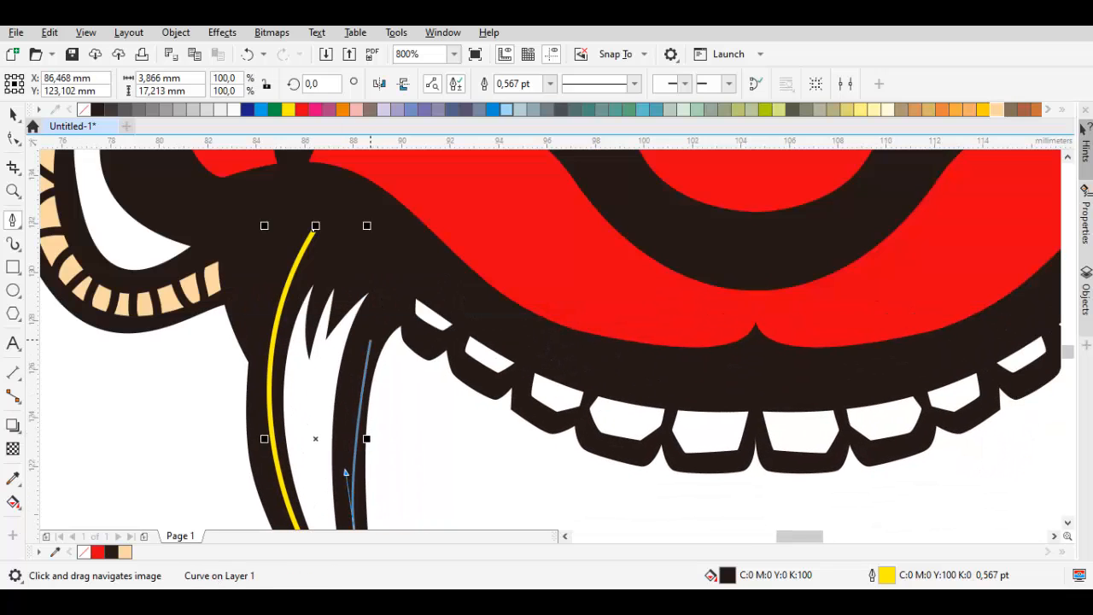
{"action": "left_click_drag", "start_coordinate": [382, 307], "coordinate": [394, 289]}
Continue the path from the top of the fang along the lower outlines of the three outermost left teeth.
{"action": "scroll", "coordinate": [414, 332], "scroll_direction": "up", "scroll_amount": 2}
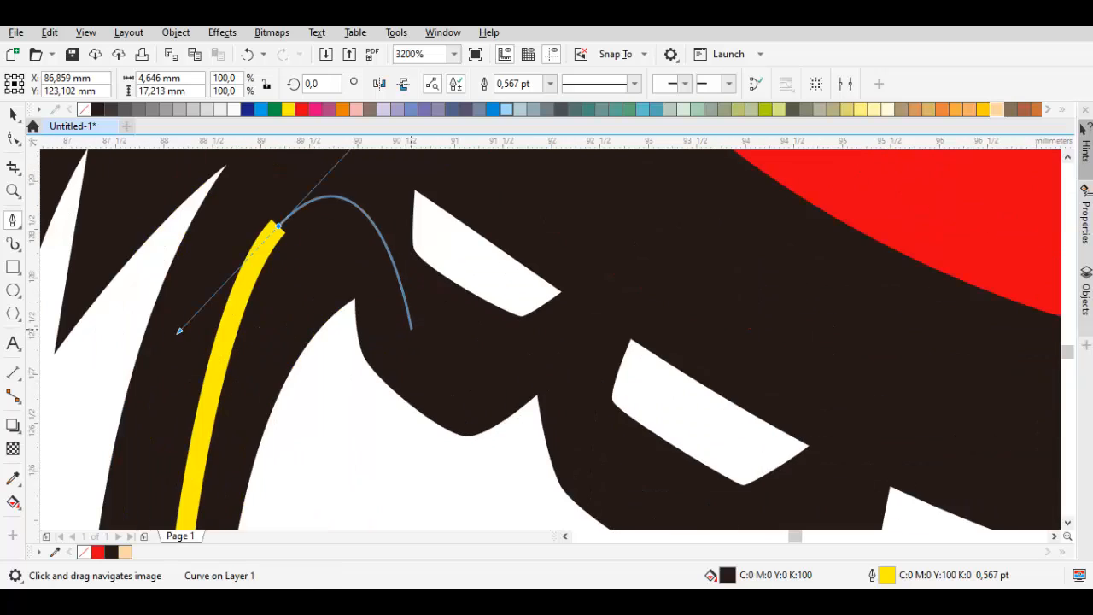
{"action": "left_click_drag", "start_coordinate": [410, 327], "coordinate": [477, 330]}
{"action": "left_click_drag", "start_coordinate": [549, 361], "coordinate": [405, 284]}
{"action": "left_click_drag", "start_coordinate": [419, 299], "coordinate": [436, 339]}
{"action": "scroll", "coordinate": [464, 365], "scroll_direction": "down", "scroll_amount": 1}
{"action": "left_click_drag", "start_coordinate": [513, 413], "coordinate": [443, 349]}
{"action": "left_click_drag", "start_coordinate": [517, 433], "coordinate": [532, 439]}
{"action": "left_click", "coordinate": [580, 432]}
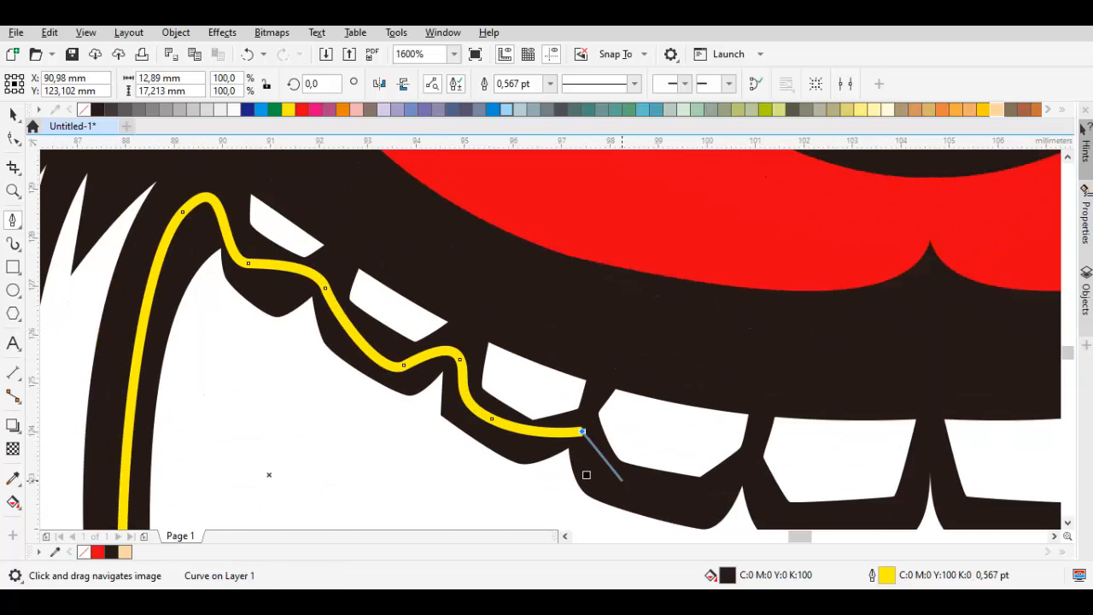
Bring the path under the remaining left teeth to the centre line and close it across the upper lip, about 20 by 17.5 mm.
{"action": "left_click_drag", "start_coordinate": [623, 478], "coordinate": [452, 430]}
{"action": "left_click_drag", "start_coordinate": [503, 426], "coordinate": [559, 402]}
{"action": "left_click_drag", "start_coordinate": [579, 452], "coordinate": [595, 454]}
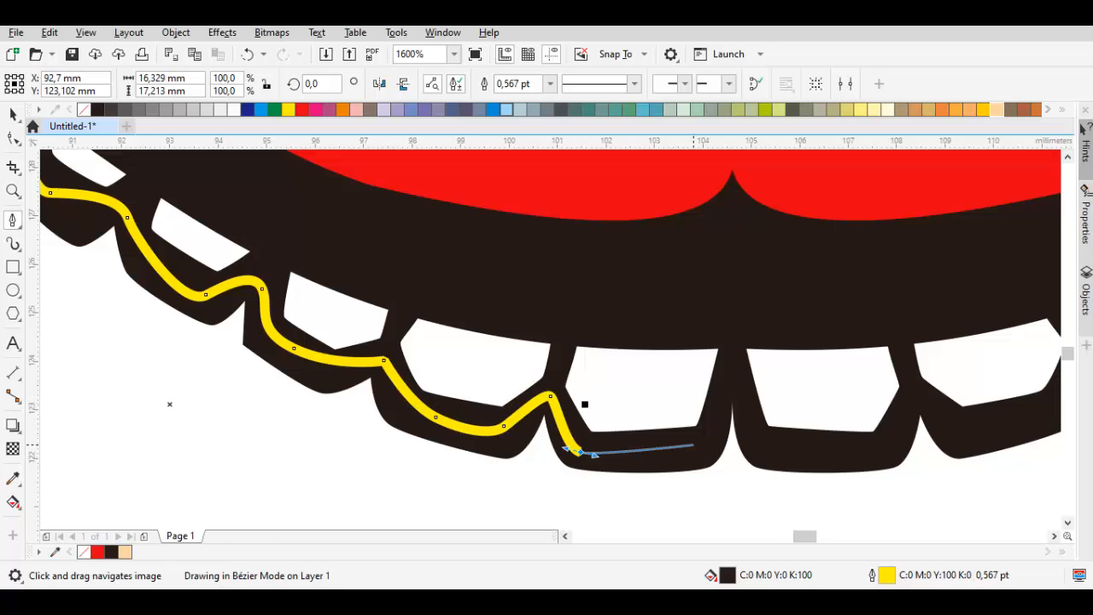
{"action": "left_click_drag", "start_coordinate": [694, 443], "coordinate": [673, 451]}
{"action": "left_click", "coordinate": [674, 450]}
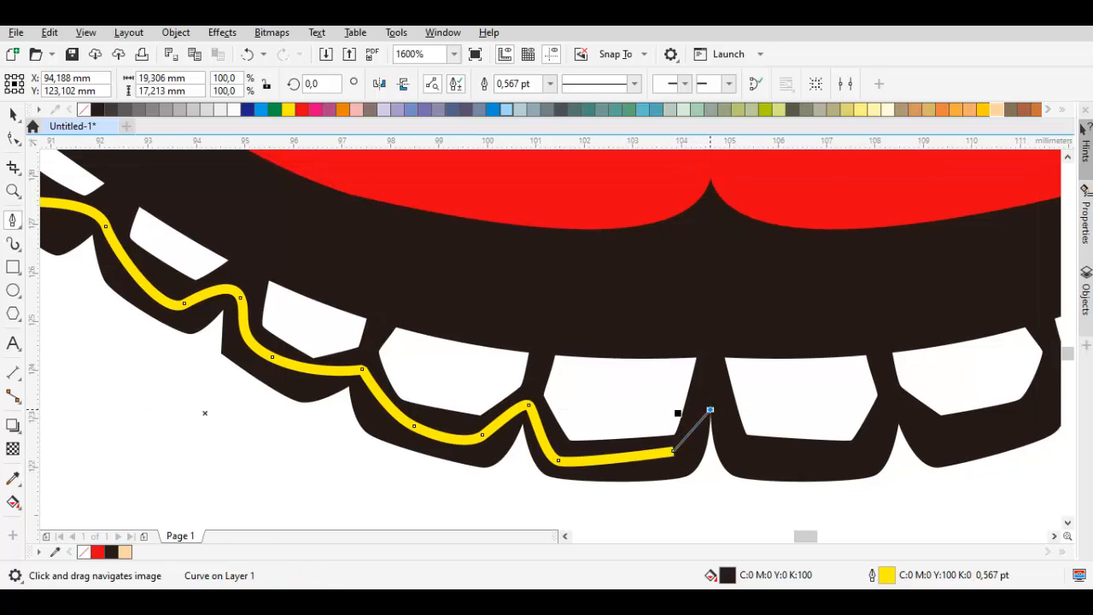
{"action": "scroll", "coordinate": [704, 282], "scroll_direction": "down", "scroll_amount": 2}
{"action": "scroll", "coordinate": [491, 233], "scroll_direction": "up", "scroll_amount": 1}
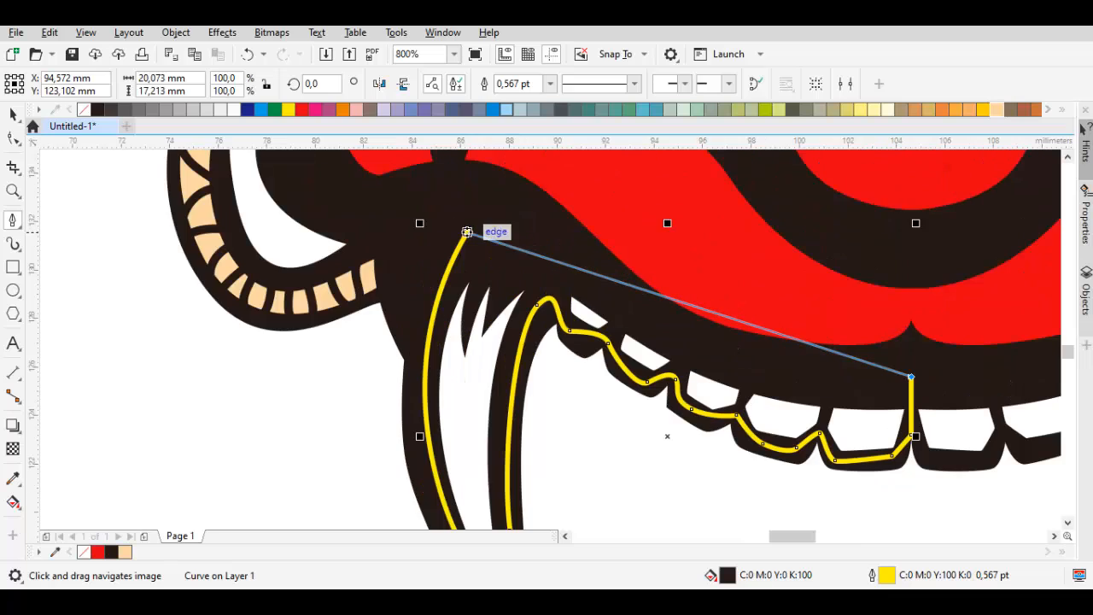
{"action": "left_click", "coordinate": [469, 229]}
{"action": "scroll", "coordinate": [607, 255], "scroll_direction": "down", "scroll_amount": 1}
{"action": "key", "text": "space"}
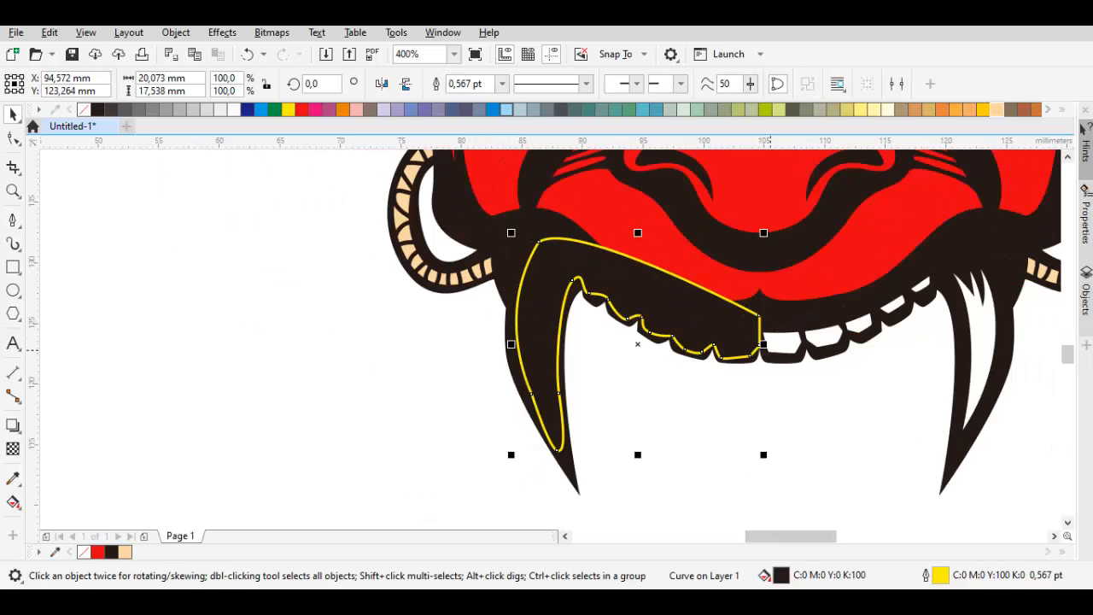
Make a horizontally mirrored copy of the fang-and-teeth shape and place it on the right half, meeting the original at the centre line.
{"action": "left_click_drag", "start_coordinate": [712, 348], "coordinate": [636, 343]}
{"action": "right_click", "coordinate": [636, 343]}
{"action": "left_click_drag", "start_coordinate": [671, 342], "coordinate": [620, 348]}
{"action": "key", "text": "Escape"}
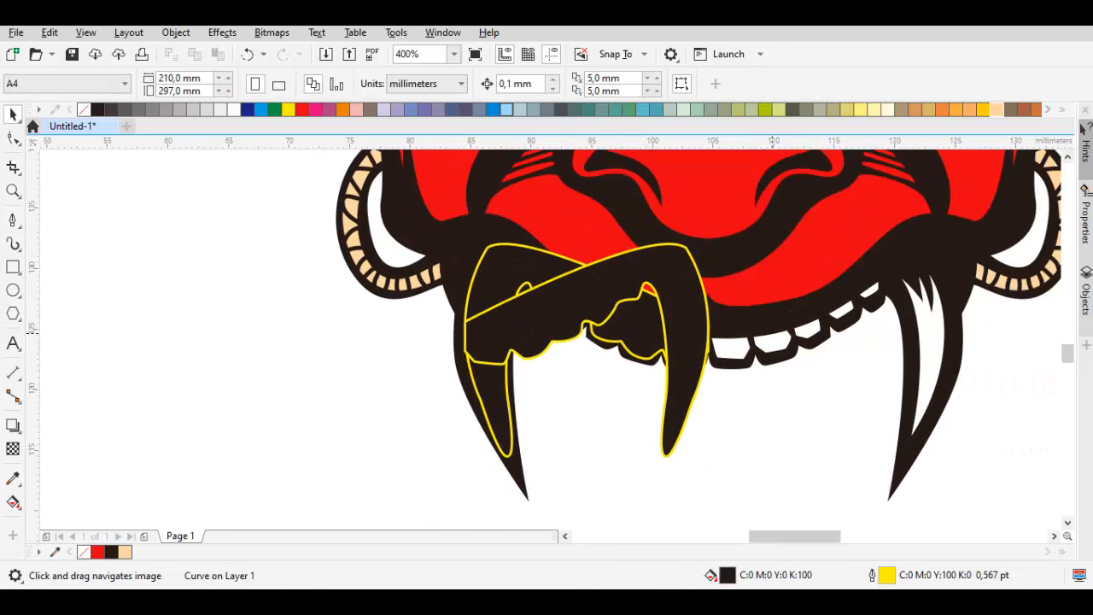
{"action": "left_click_drag", "start_coordinate": [466, 336], "coordinate": [655, 328]}
{"action": "scroll", "coordinate": [760, 336], "scroll_direction": "up", "scroll_amount": 1}
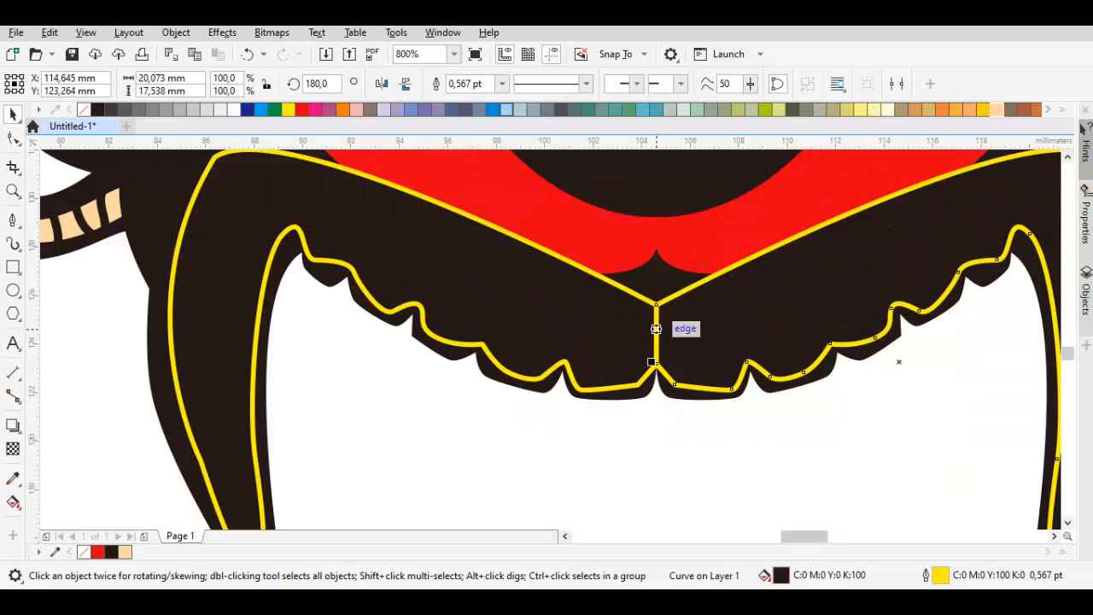
Combine both fang-and-teeth shapes, fill them with light yellow (C0 M0 Y60 K0) and send them behind the line art.
{"action": "left_click", "coordinate": [165, 361], "text": "shift"}
{"action": "key", "text": "ctrl+l"}
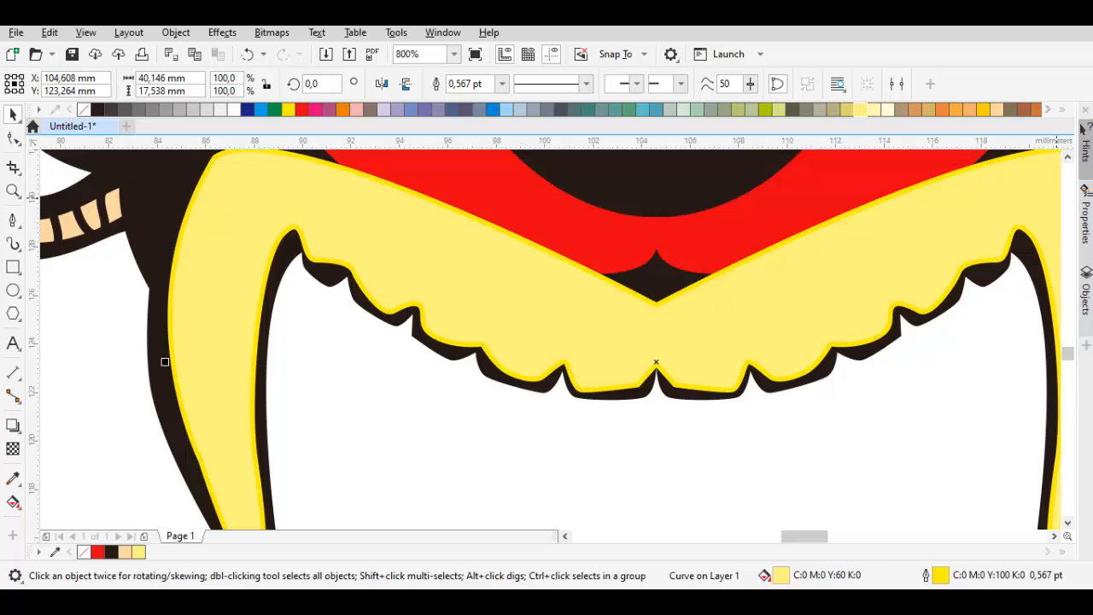
{"action": "key", "text": "shift+Page_Down"}
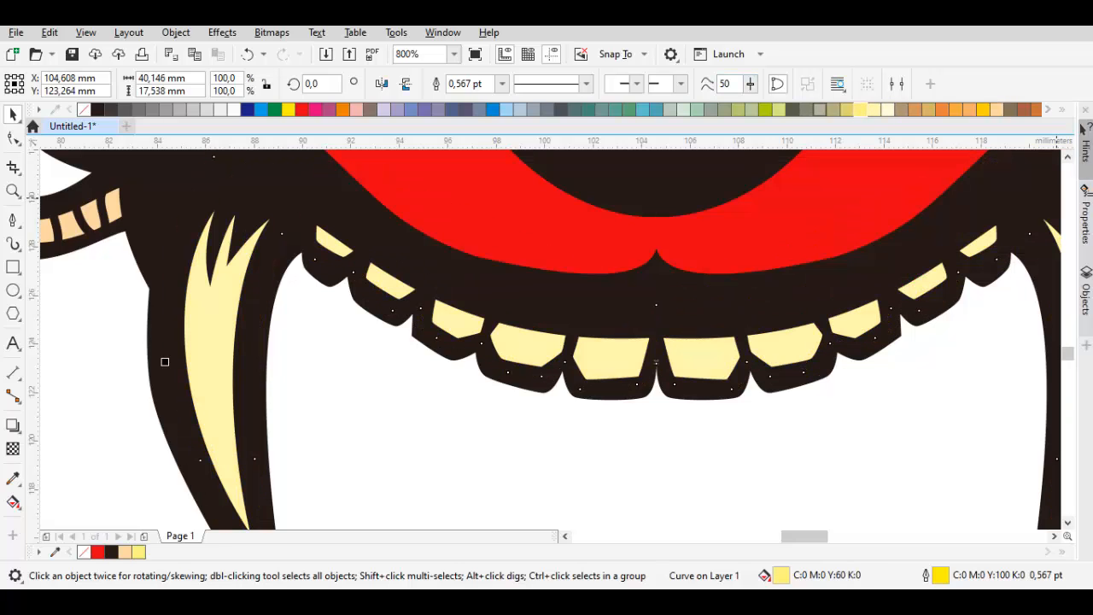
{"action": "left_click", "coordinate": [859, 110]}
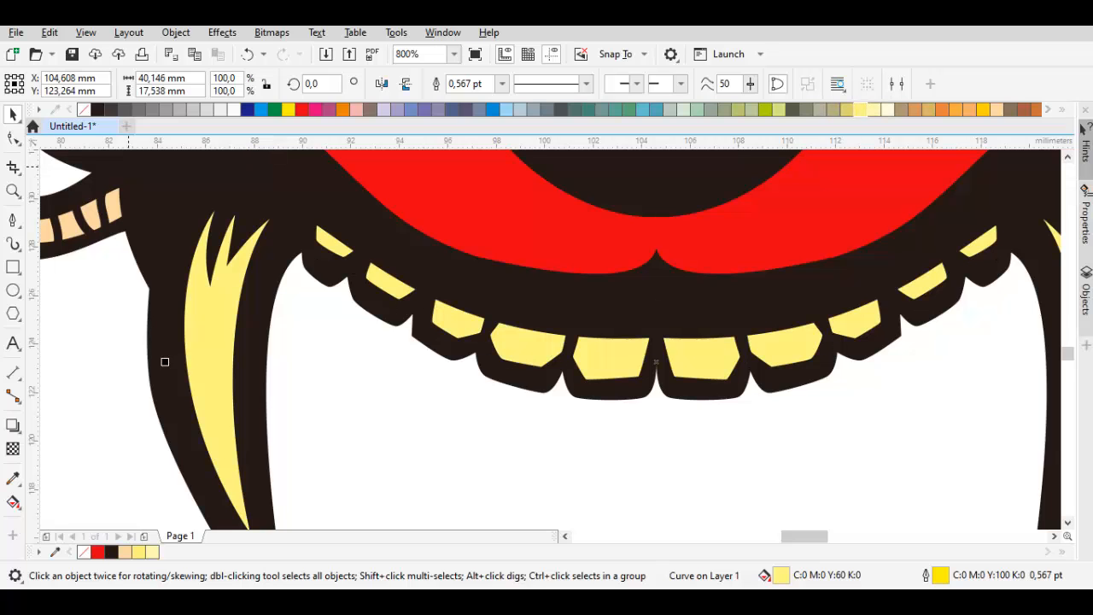
{"action": "scroll", "coordinate": [256, 251], "scroll_direction": "down", "scroll_amount": 3}
{"action": "left_click", "coordinate": [401, 445]}
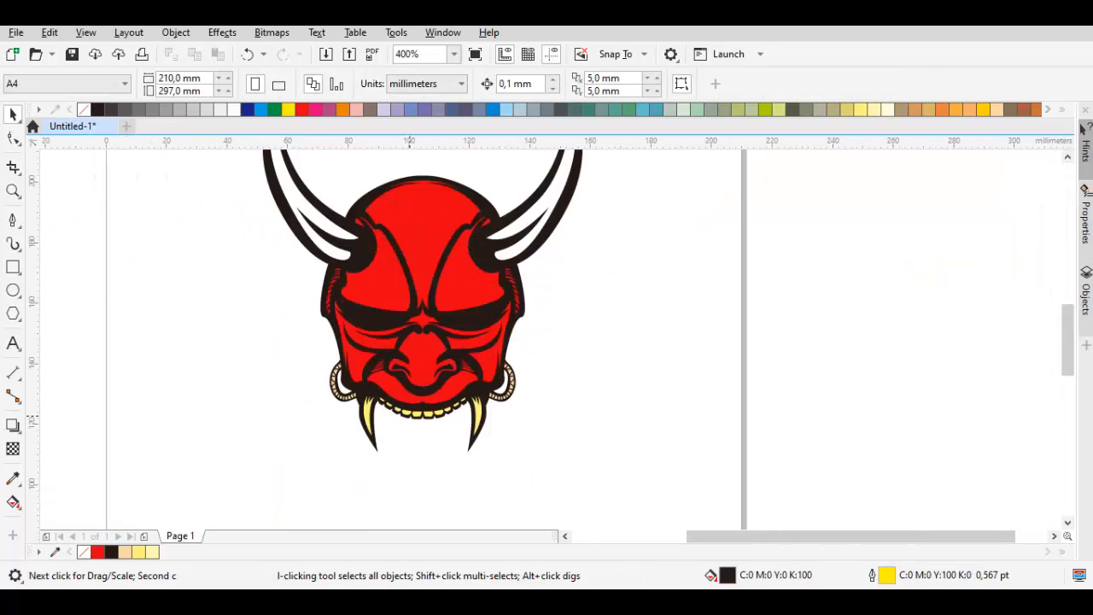
Recolour the combined earring shape from peach to teal (C60 M0 Y20 K20), trying lighter and stronger blues first.
{"action": "scroll", "coordinate": [408, 385], "scroll_direction": "up", "scroll_amount": 2}
{"action": "left_click_drag", "start_coordinate": [275, 401], "coordinate": [533, 392]}
{"action": "scroll", "coordinate": [533, 394], "scroll_direction": "up", "scroll_amount": 2}
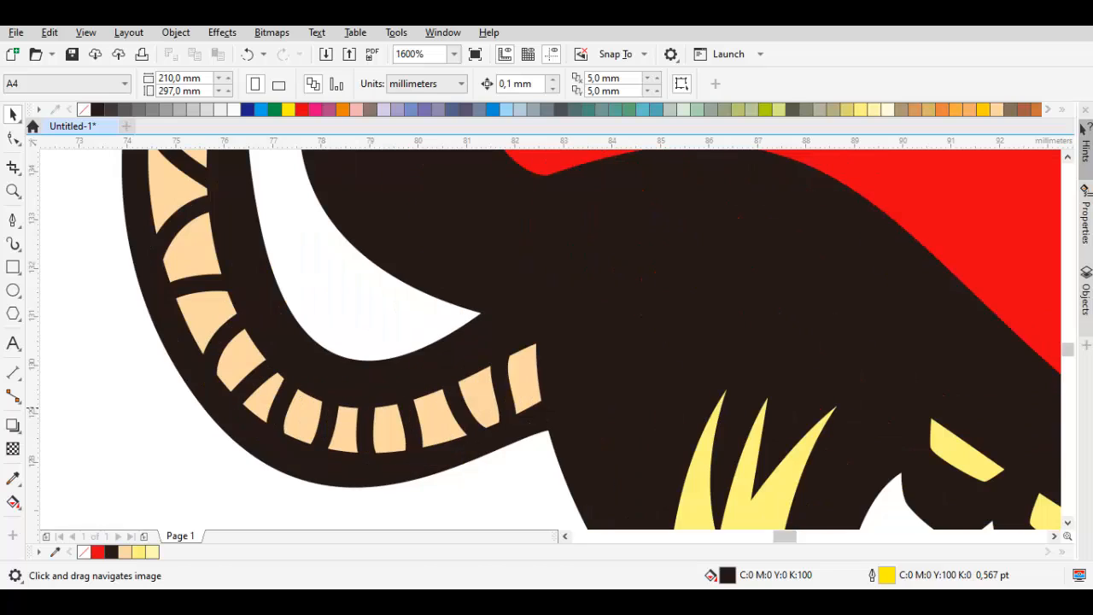
{"action": "left_click", "coordinate": [441, 376]}
{"action": "left_click", "coordinate": [506, 109]}
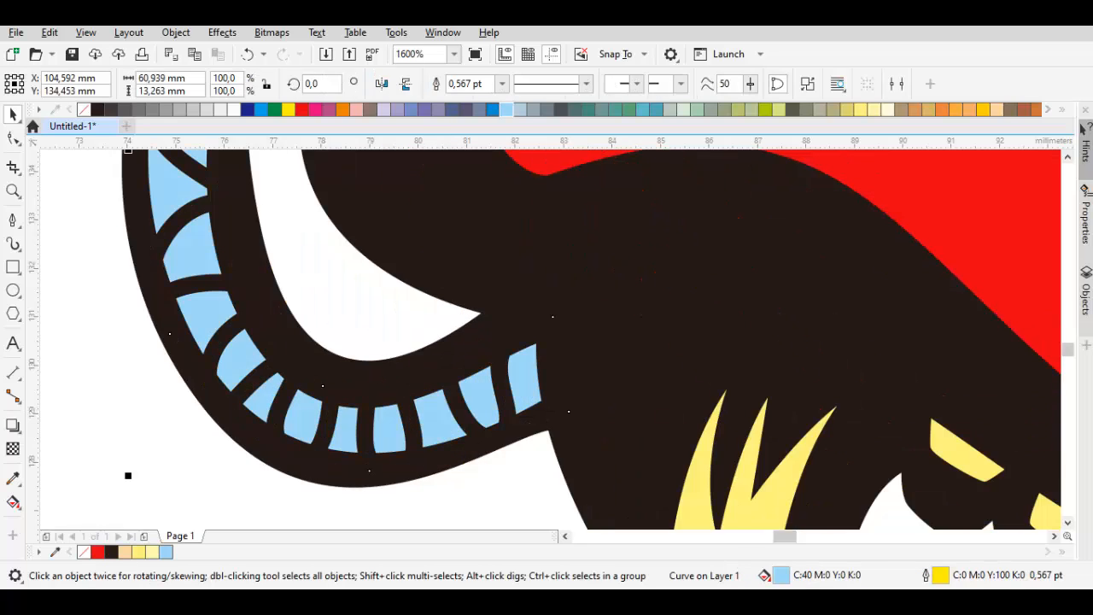
{"action": "left_click", "coordinate": [493, 109]}
{"action": "left_click", "coordinate": [656, 109]}
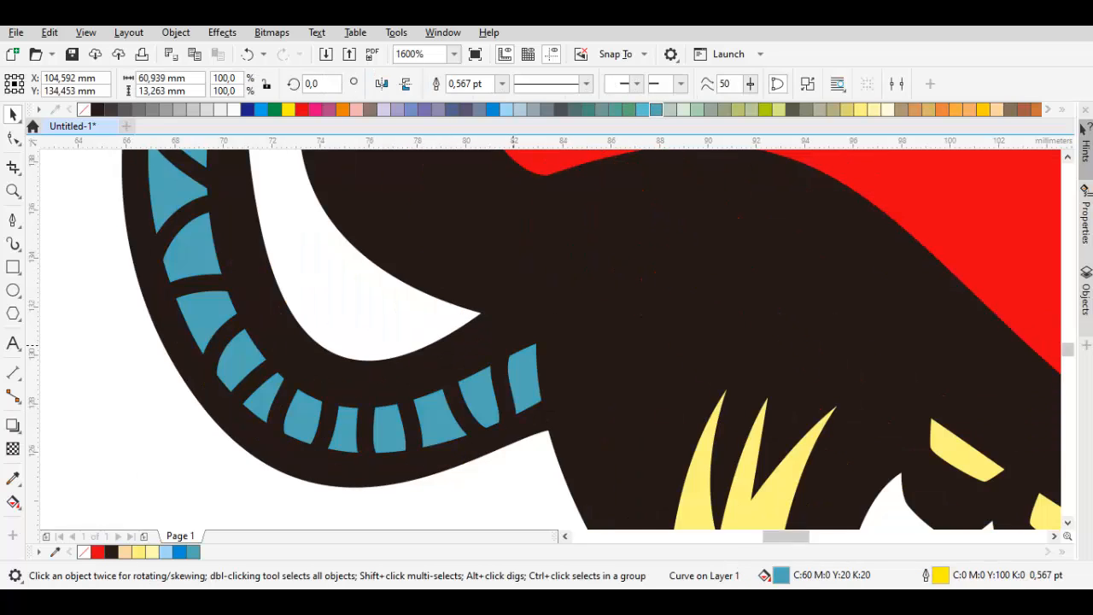
{"action": "scroll", "coordinate": [536, 346], "scroll_direction": "down", "scroll_amount": 2}
{"action": "left_click_drag", "start_coordinate": [536, 346], "coordinate": [368, 384]}
{"action": "scroll", "coordinate": [652, 395], "scroll_direction": "down", "scroll_amount": 1}
{"action": "left_click", "coordinate": [868, 392]}
{"action": "scroll", "coordinate": [847, 388], "scroll_direction": "down", "scroll_amount": 1}
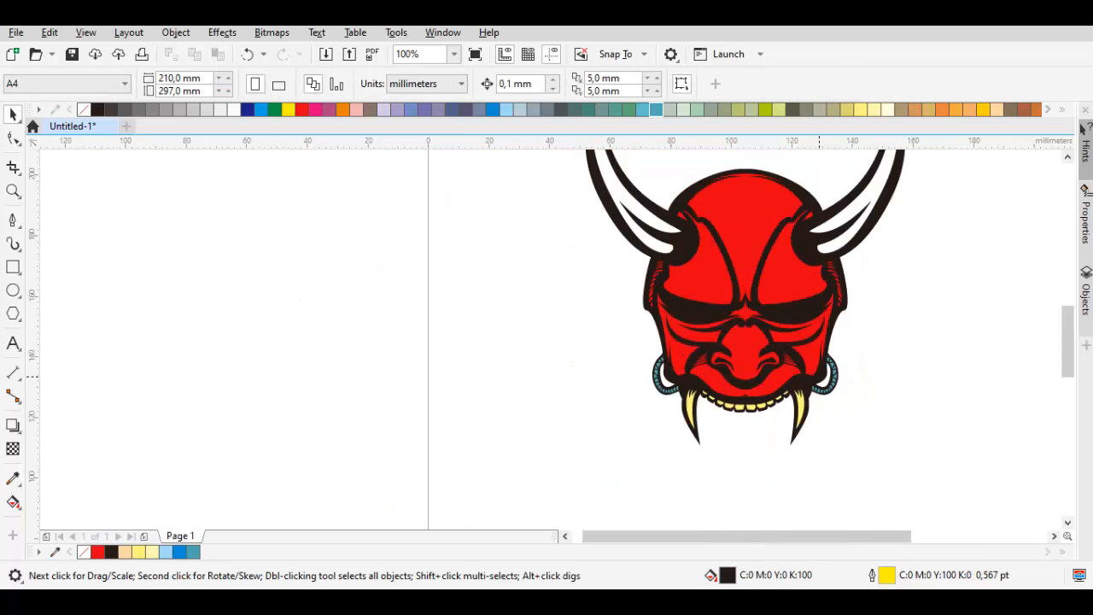
Draw a Bézier path from the base of the left horn along its inner edge up to the horn's tip.
{"action": "scroll", "coordinate": [621, 224], "scroll_direction": "up", "scroll_amount": 1}
{"action": "left_click_drag", "start_coordinate": [621, 224], "coordinate": [522, 362]}
{"action": "scroll", "coordinate": [607, 345], "scroll_direction": "up", "scroll_amount": 1}
{"action": "key", "text": "space"}
{"action": "left_click_drag", "start_coordinate": [606, 346], "coordinate": [559, 300]}
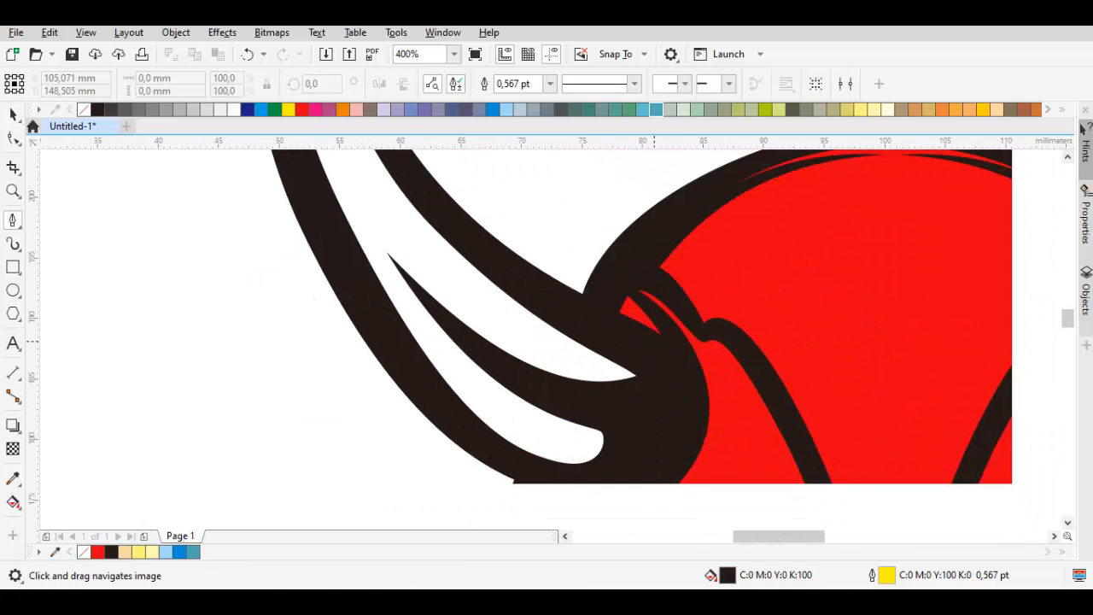
{"action": "left_click_drag", "start_coordinate": [641, 342], "coordinate": [627, 349]}
{"action": "left_click_drag", "start_coordinate": [486, 239], "coordinate": [452, 281]}
{"action": "left_click_drag", "start_coordinate": [430, 218], "coordinate": [467, 424]}
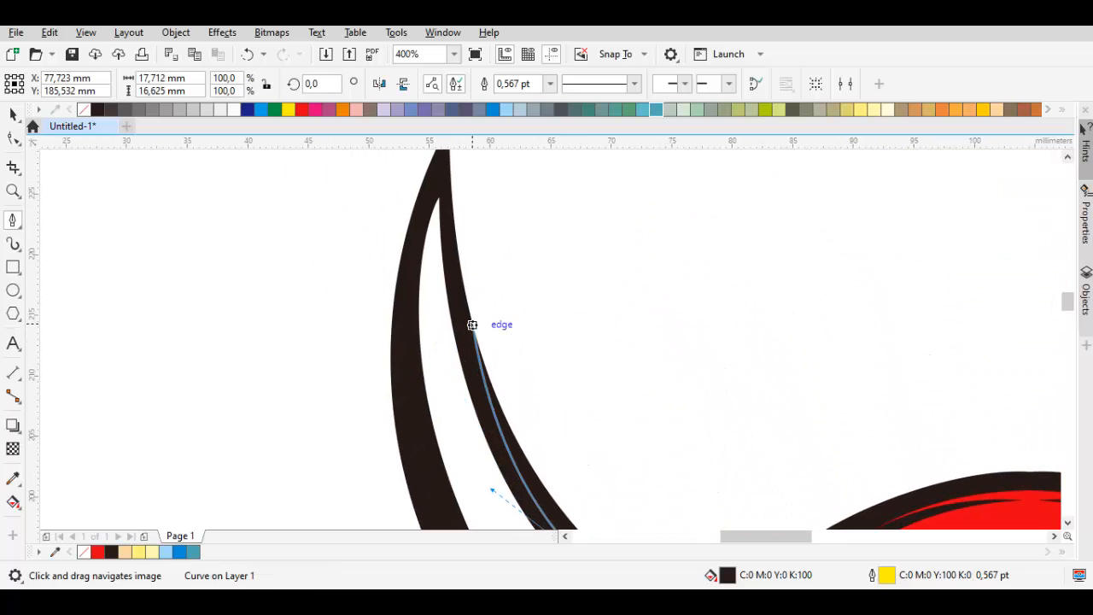
{"action": "left_click_drag", "start_coordinate": [460, 309], "coordinate": [458, 304]}
{"action": "scroll", "coordinate": [449, 204], "scroll_direction": "up", "scroll_amount": 1}
{"action": "left_click_drag", "start_coordinate": [441, 149], "coordinate": [441, 186]}
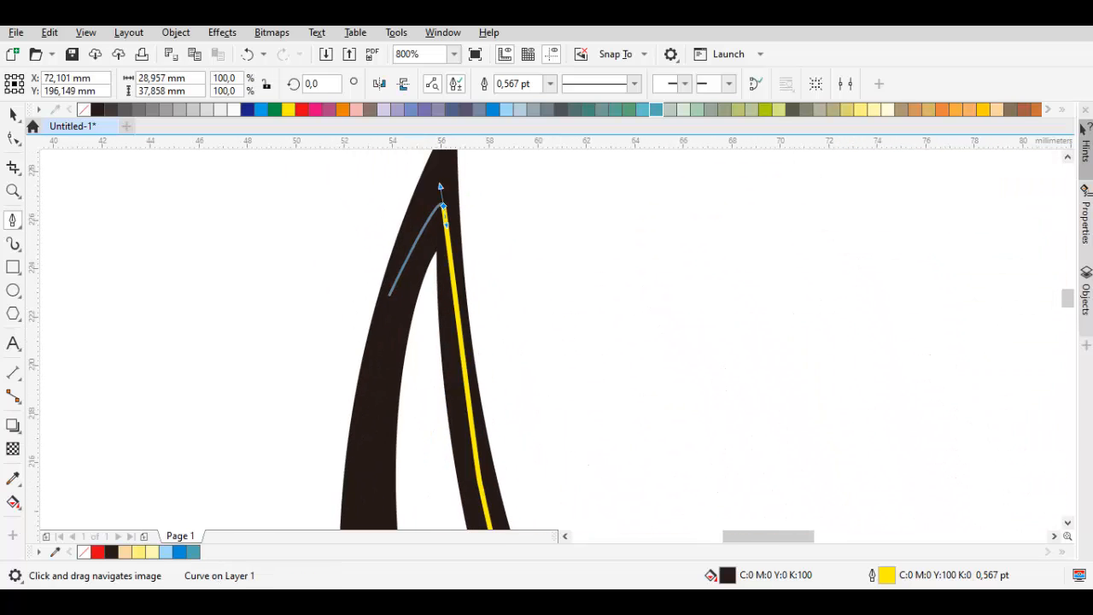
Bring the path down the left horn's outer edge and around its base, closing a shape about 33.9 by 53.7 mm.
{"action": "scroll", "coordinate": [381, 432], "scroll_direction": "down", "scroll_amount": 1}
{"action": "left_click_drag", "start_coordinate": [380, 432], "coordinate": [396, 400]}
{"action": "left_click_drag", "start_coordinate": [400, 449], "coordinate": [402, 259]}
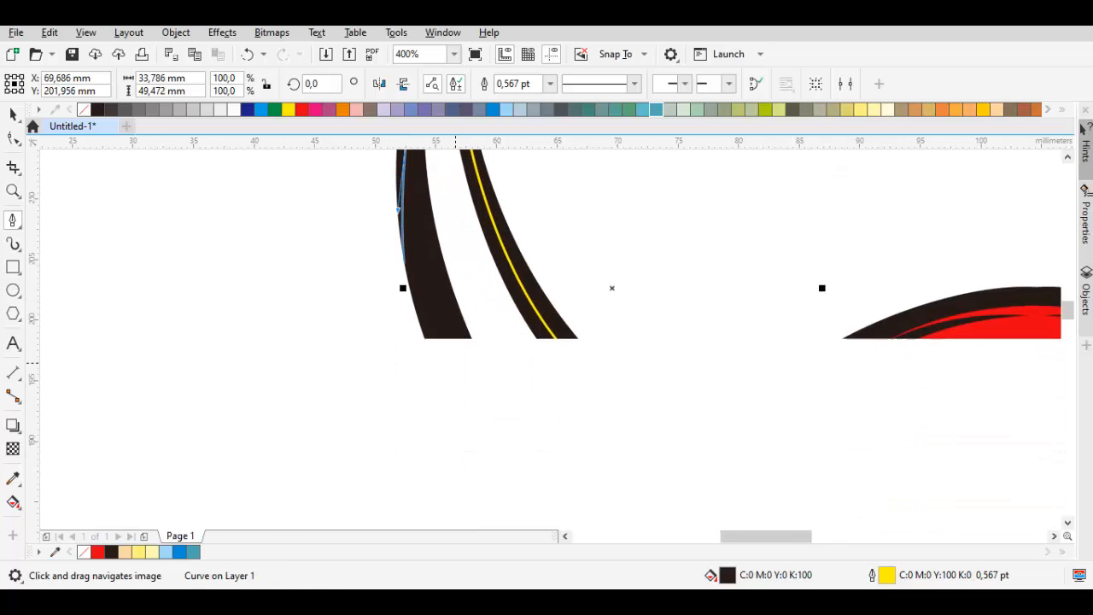
{"action": "left_click_drag", "start_coordinate": [461, 376], "coordinate": [423, 280]}
{"action": "scroll", "coordinate": [423, 281], "scroll_direction": "down", "scroll_amount": 1}
{"action": "scroll", "coordinate": [551, 408], "scroll_direction": "up", "scroll_amount": 1}
{"action": "left_click_drag", "start_coordinate": [547, 411], "coordinate": [604, 413]}
{"action": "left_click", "coordinate": [639, 365]}
{"action": "scroll", "coordinate": [646, 361], "scroll_direction": "down", "scroll_amount": 1}
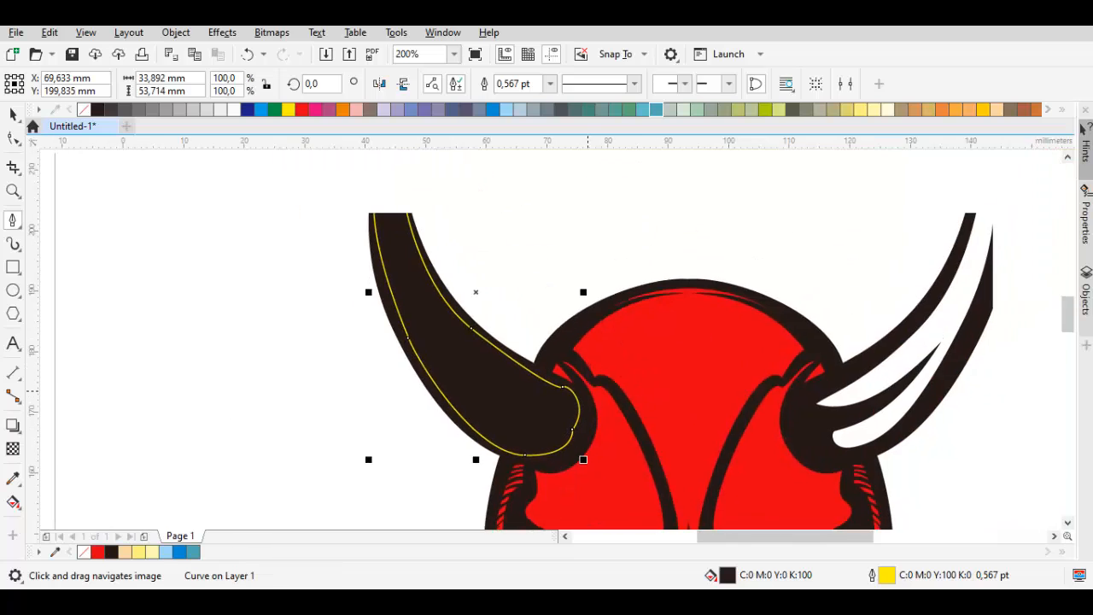
Make a horizontally mirrored copy of the left horn shape and position it over the right horn.
{"action": "key", "text": "space"}
{"action": "left_click_drag", "start_coordinate": [563, 294], "coordinate": [420, 302]}
{"action": "right_click", "coordinate": [420, 302]}
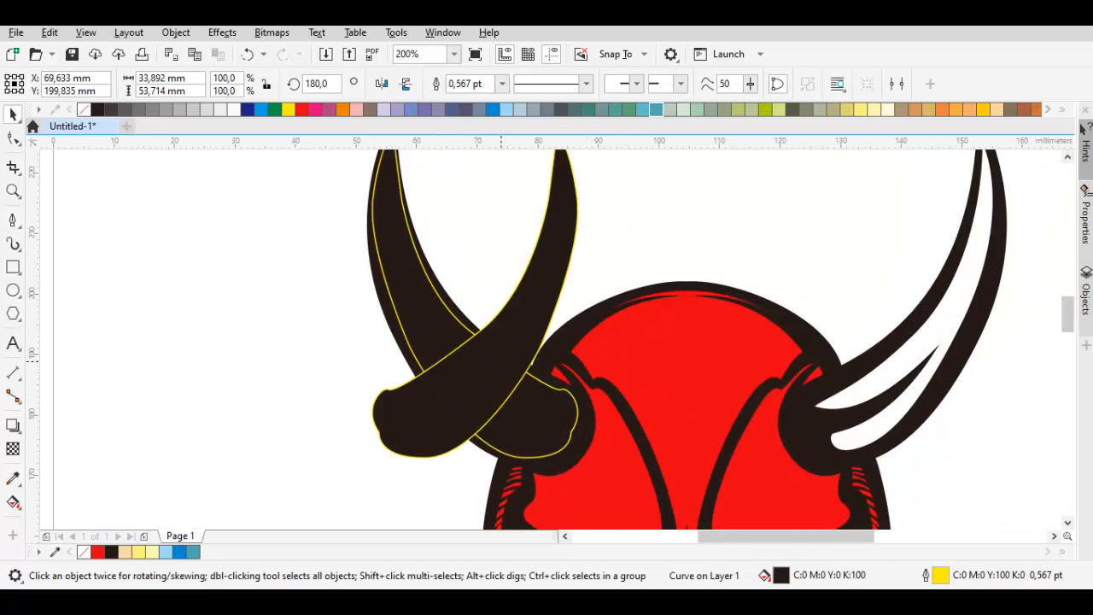
{"action": "left_click_drag", "start_coordinate": [501, 361], "coordinate": [1050, 361]}
{"action": "scroll", "coordinate": [926, 406], "scroll_direction": "up", "scroll_amount": 1}
{"action": "left_click_drag", "start_coordinate": [926, 405], "coordinate": [806, 434]}
{"action": "scroll", "coordinate": [467, 399], "scroll_direction": "down", "scroll_amount": 1}
Combine the two horn shapes, fill them with tan (C0 M20 Y60 K20) and send them behind the line art.
{"action": "left_click", "coordinate": [436, 411], "text": "shift"}
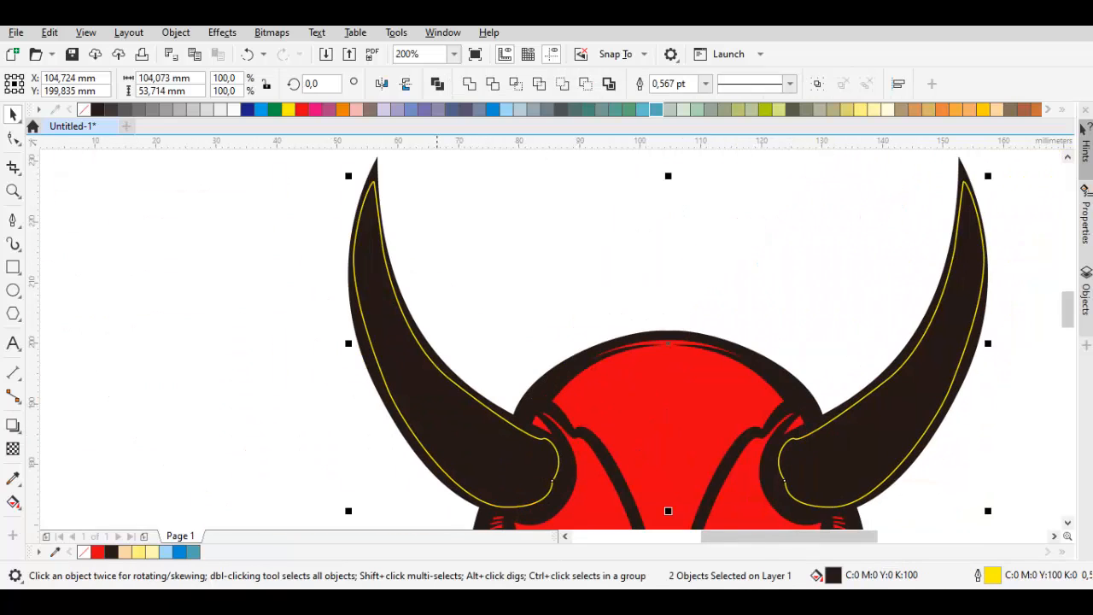
{"action": "key", "text": "ctrl+l"}
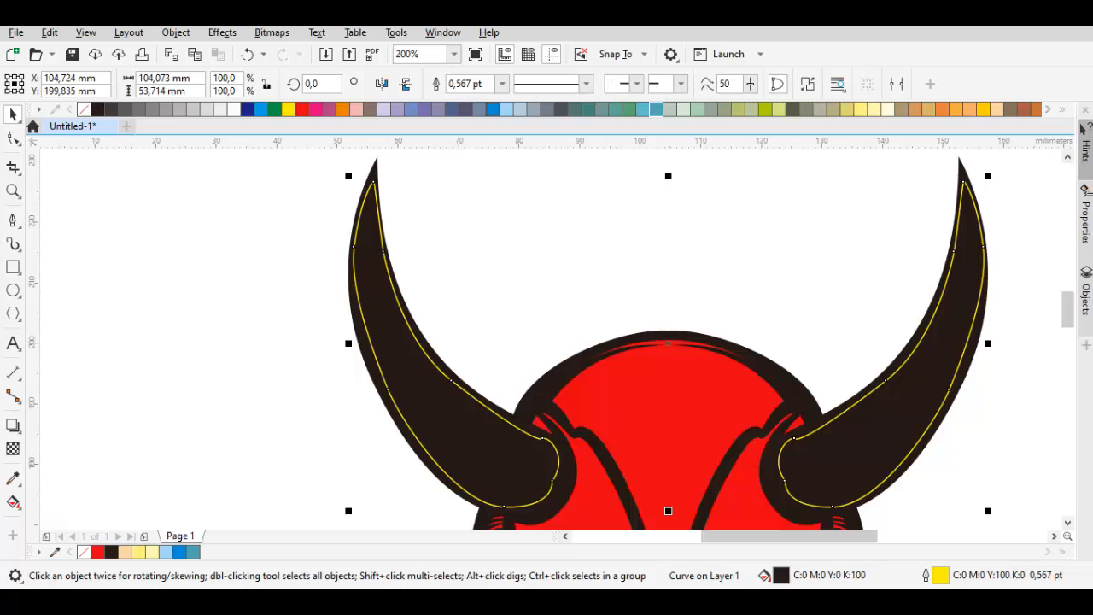
{"action": "left_click", "coordinate": [928, 109]}
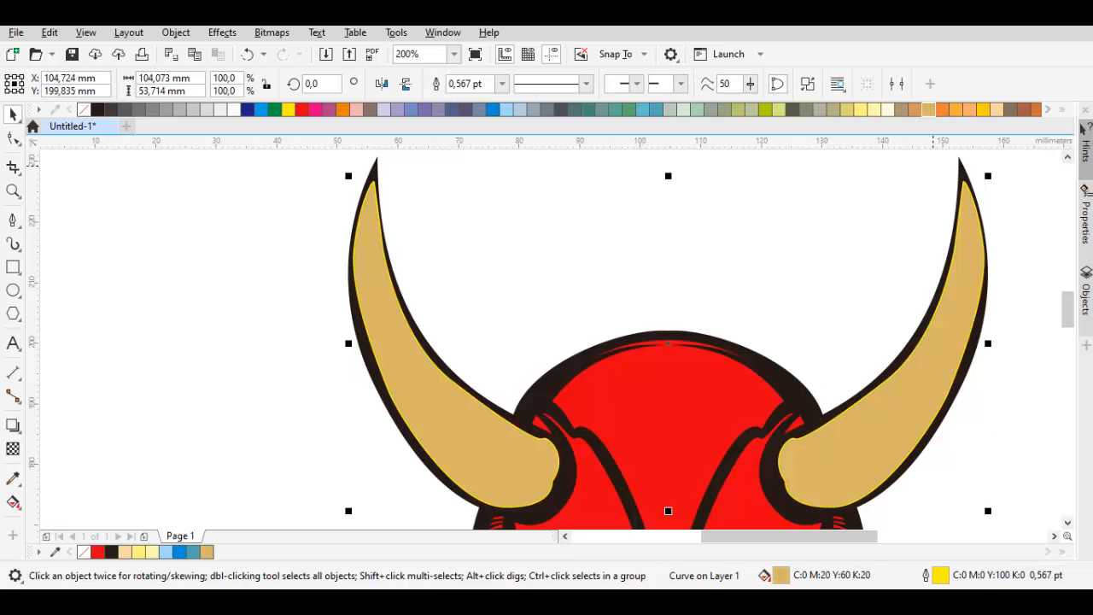
{"action": "key", "text": "shift+Page_Down"}
{"action": "scroll", "coordinate": [827, 300], "scroll_direction": "down", "scroll_amount": 1}
{"action": "left_click", "coordinate": [840, 300]}
{"action": "left_click_drag", "start_coordinate": [845, 301], "coordinate": [822, 258]}
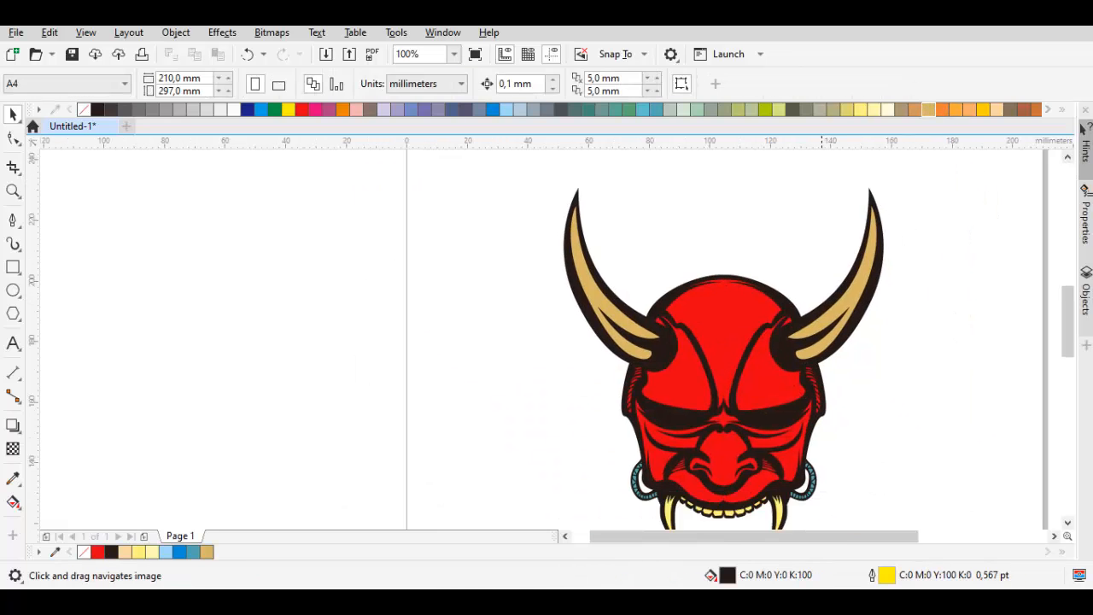
{"action": "key", "text": "F4"}
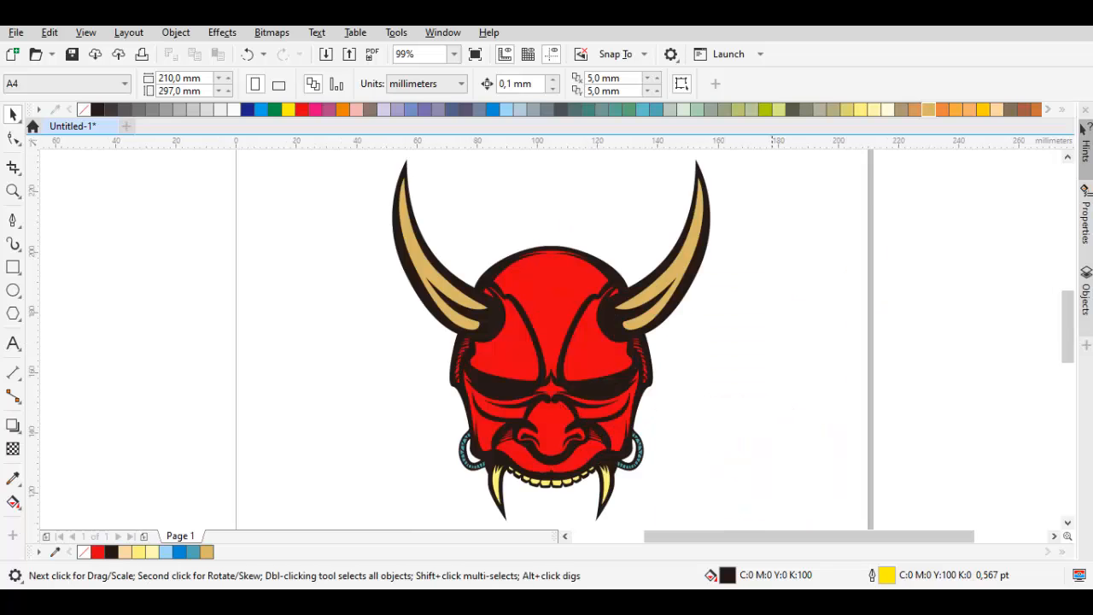
Recolour the mask's face shape in orange-red (C0 M87 Y74 K0).
{"action": "scroll", "coordinate": [538, 367], "scroll_direction": "up", "scroll_amount": 1}
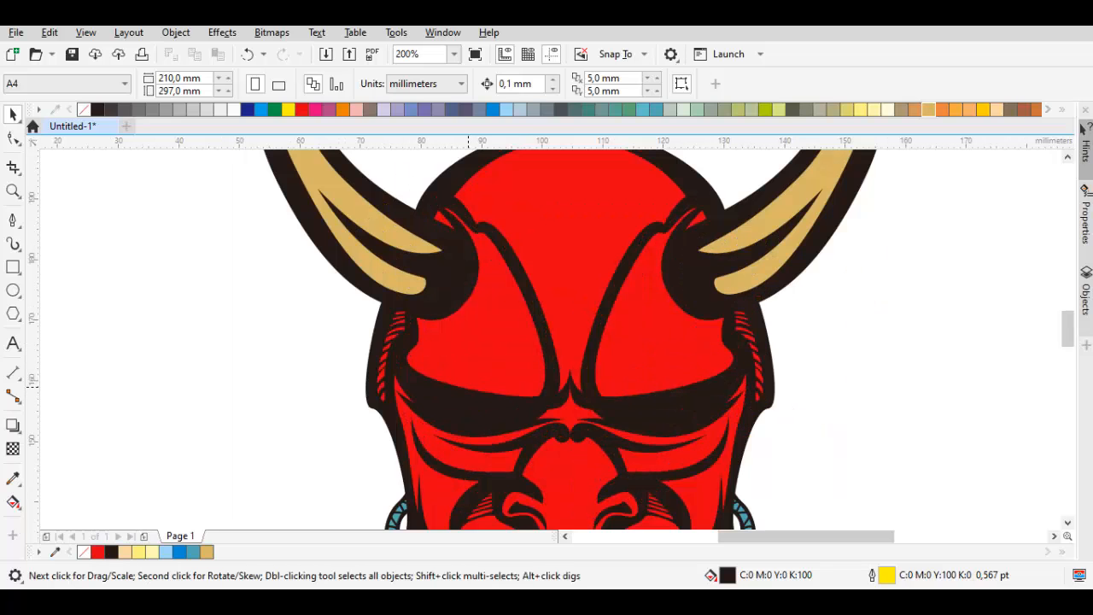
{"action": "left_click", "coordinate": [452, 333]}
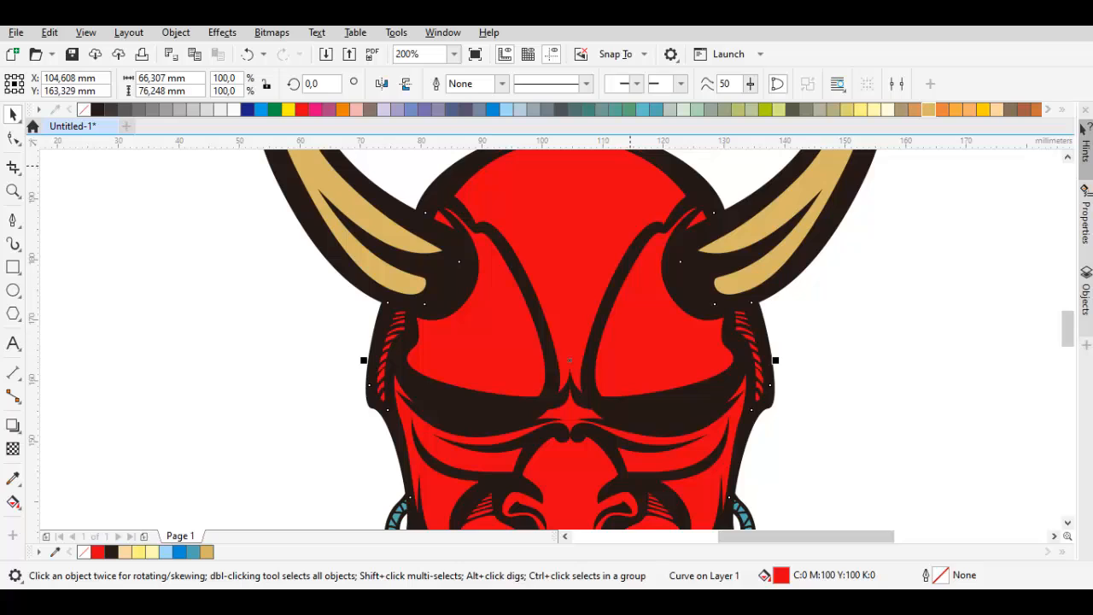
{"action": "left_click", "coordinate": [941, 109]}
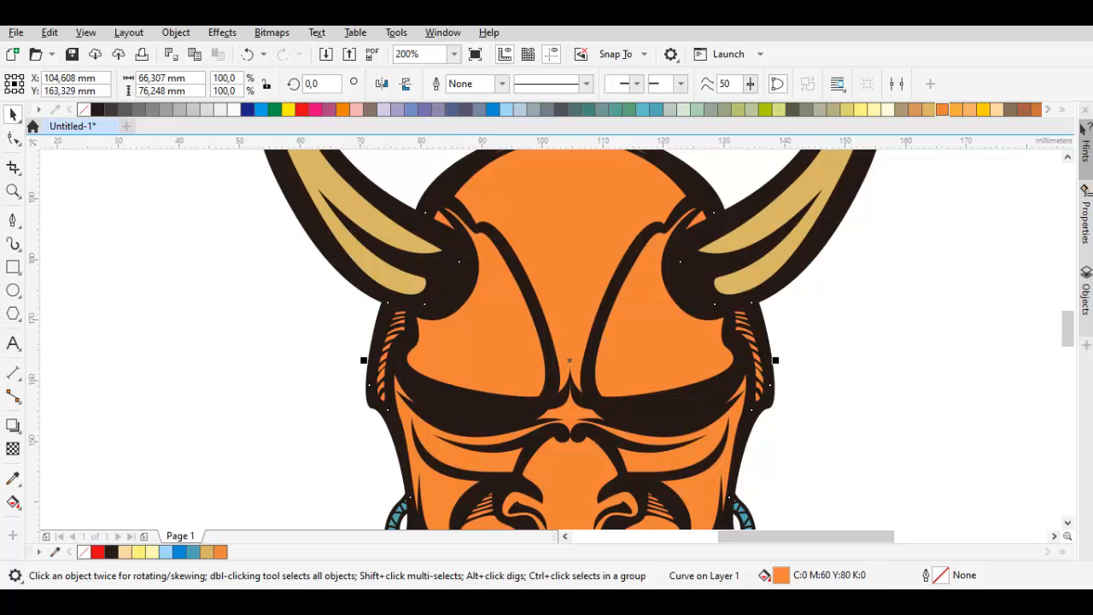
{"action": "left_click", "coordinate": [942, 109]}
{"action": "left_click", "coordinate": [990, 166]}
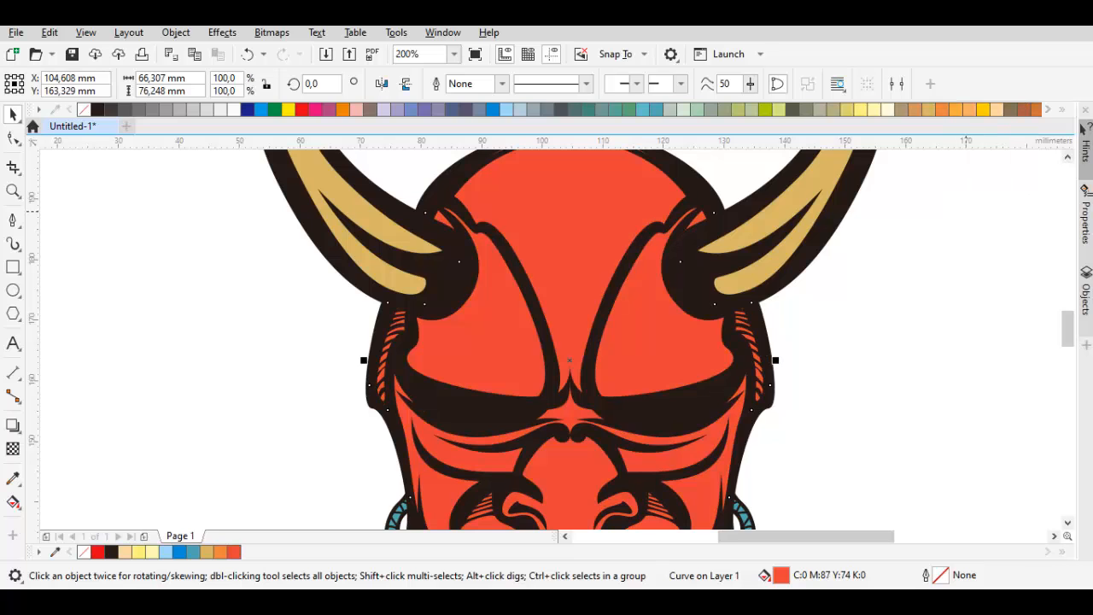
{"action": "left_click", "coordinate": [849, 281]}
Draw a Bézier shading path from the left eye band up around the horn base to the forehead line's upper end.
{"action": "scroll", "coordinate": [848, 281], "scroll_direction": "down", "scroll_amount": 1}
{"action": "left_click_drag", "start_coordinate": [702, 416], "coordinate": [635, 377]}
{"action": "scroll", "coordinate": [634, 376], "scroll_direction": "up", "scroll_amount": 1}
{"action": "left_click_drag", "start_coordinate": [640, 327], "coordinate": [632, 343]}
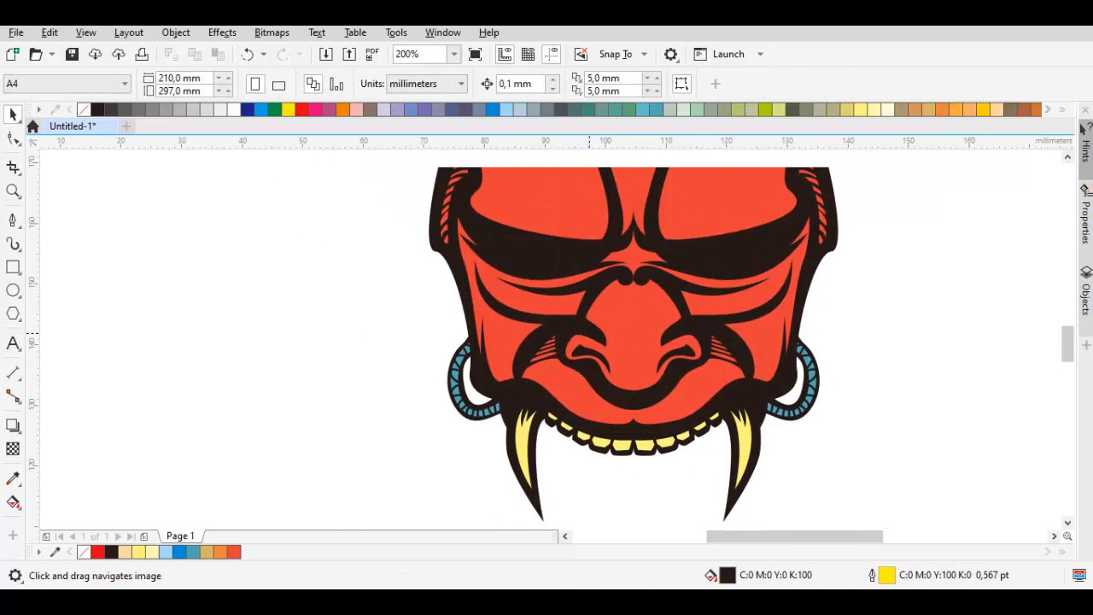
{"action": "scroll", "coordinate": [633, 343], "scroll_direction": "up", "scroll_amount": 1}
{"action": "left_click_drag", "start_coordinate": [587, 256], "coordinate": [628, 528]}
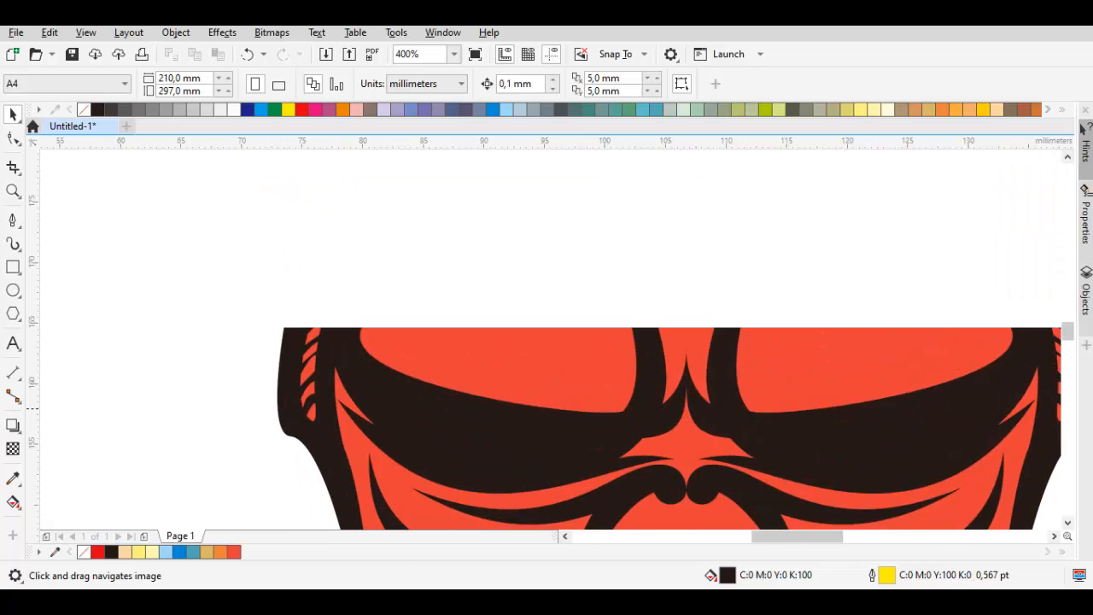
{"action": "key", "text": "space"}
{"action": "mouse_move", "coordinate": [462, 412]}
{"action": "left_mouse_down"}
{"action": "mouse_move", "coordinate": [437, 415]}
{"action": "mouse_move", "coordinate": [453, 422]}
{"action": "left_mouse_up"}
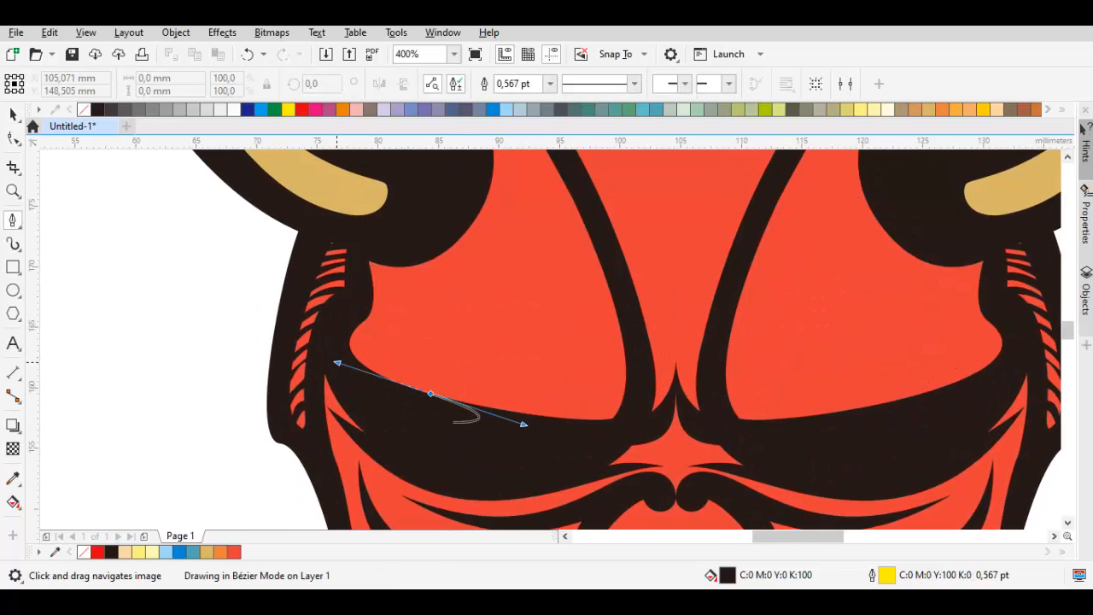
{"action": "left_click_drag", "start_coordinate": [430, 227], "coordinate": [419, 351]}
{"action": "left_click", "coordinate": [460, 352]}
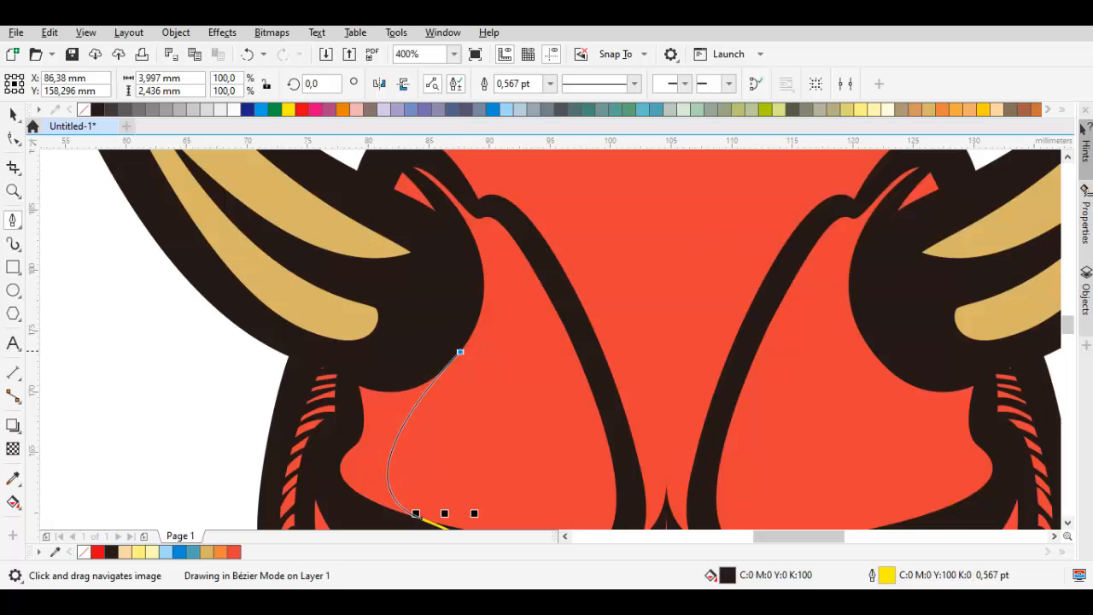
{"action": "left_click_drag", "start_coordinate": [444, 189], "coordinate": [441, 310]}
{"action": "scroll", "coordinate": [441, 281], "scroll_direction": "up", "scroll_amount": 1}
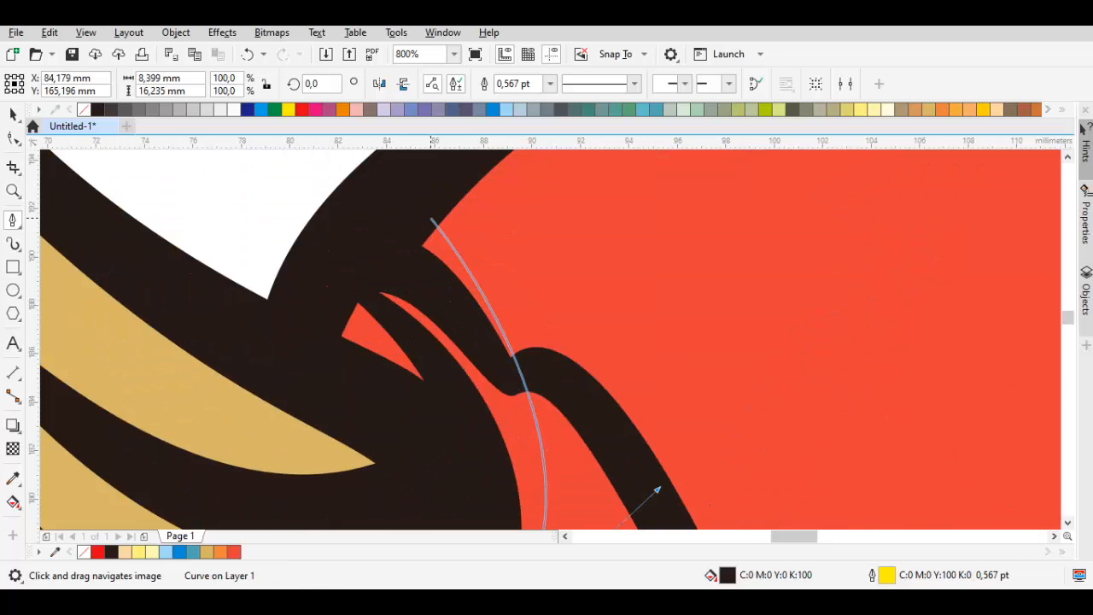
{"action": "left_click", "coordinate": [401, 256]}
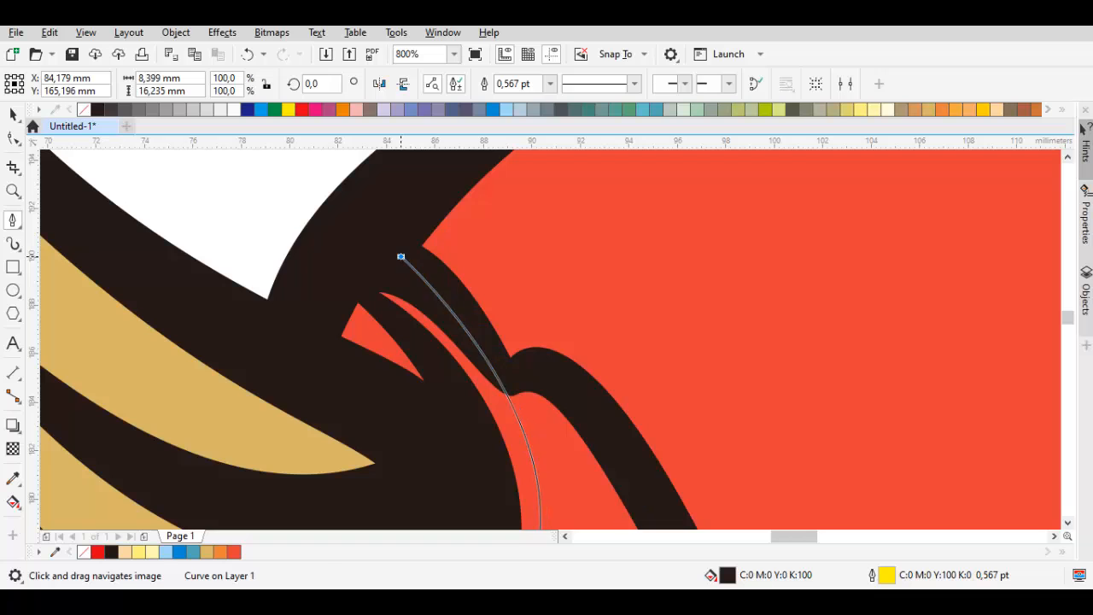
{"action": "left_click", "coordinate": [510, 357]}
{"action": "left_click_drag", "start_coordinate": [452, 223], "coordinate": [339, 233]}
Bring the path down the face's left outer edge and back along the eye band, closing a shape about 18.8 by 38.9 mm.
{"action": "scroll", "coordinate": [353, 291], "scroll_direction": "down", "scroll_amount": 1}
{"action": "left_click_drag", "start_coordinate": [319, 419], "coordinate": [396, 189]}
{"action": "left_click_drag", "start_coordinate": [310, 357], "coordinate": [366, 248]}
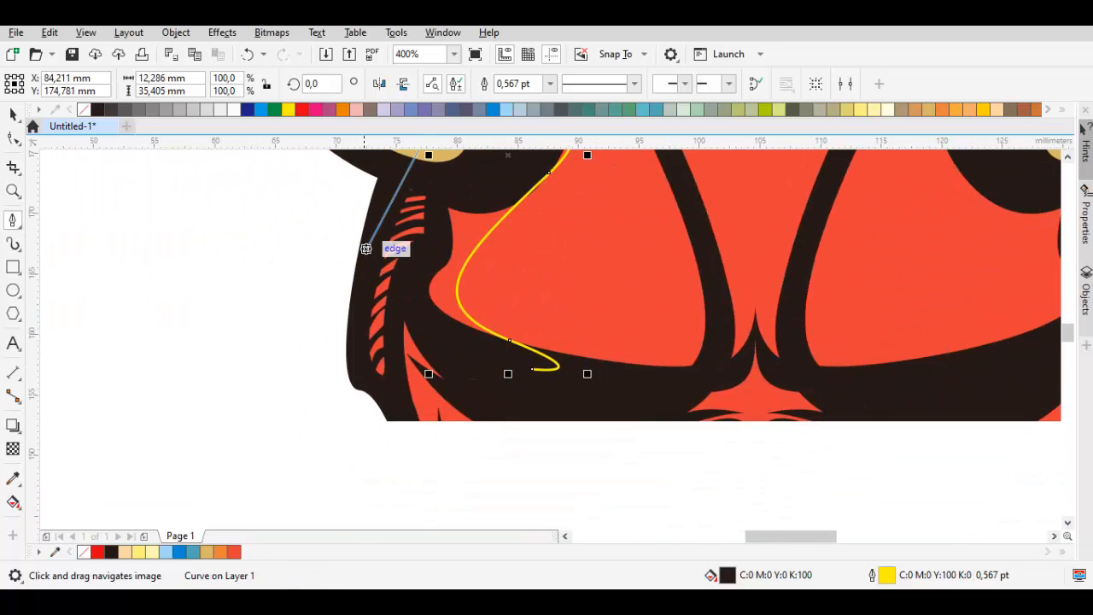
{"action": "mouse_move", "coordinate": [356, 303]}
{"action": "left_mouse_down"}
{"action": "mouse_move", "coordinate": [351, 366]}
{"action": "mouse_move", "coordinate": [442, 398]}
{"action": "mouse_move", "coordinate": [390, 193]}
{"action": "left_mouse_up"}
{"action": "scroll", "coordinate": [390, 393], "scroll_direction": "up", "scroll_amount": 1}
{"action": "scroll", "coordinate": [451, 420], "scroll_direction": "down", "scroll_amount": 1}
{"action": "left_click_drag", "start_coordinate": [394, 255], "coordinate": [392, 389]}
{"action": "scroll", "coordinate": [382, 269], "scroll_direction": "up", "scroll_amount": 1}
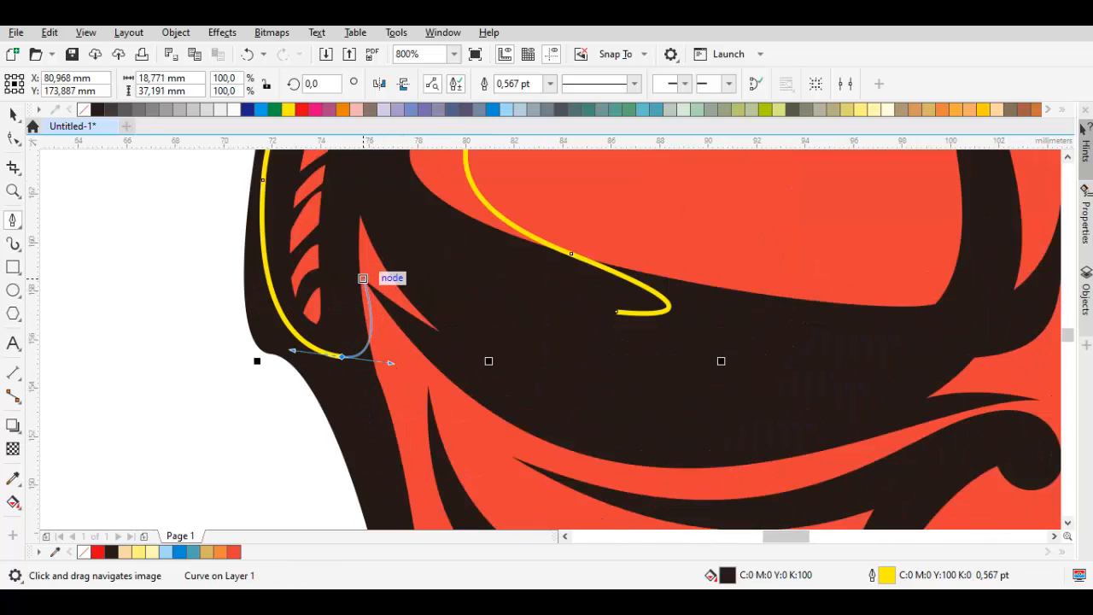
{"action": "key", "text": "ctrl+z"}
{"action": "left_click_drag", "start_coordinate": [321, 348], "coordinate": [345, 347]}
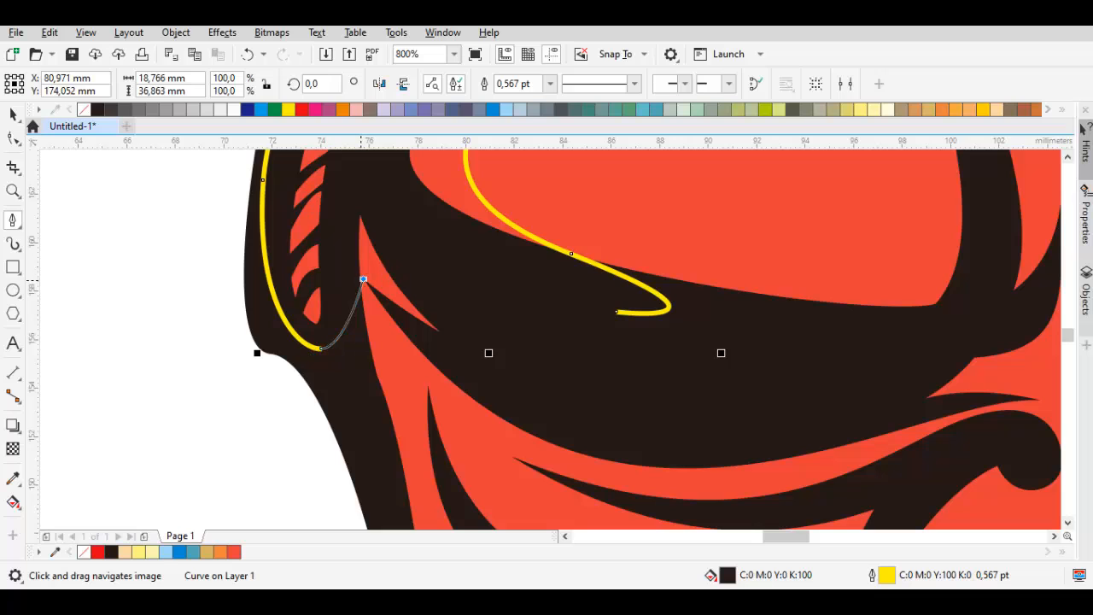
{"action": "left_click_drag", "start_coordinate": [488, 384], "coordinate": [439, 365]}
{"action": "left_click_drag", "start_coordinate": [459, 368], "coordinate": [546, 412]}
{"action": "left_click_drag", "start_coordinate": [607, 361], "coordinate": [581, 360]}
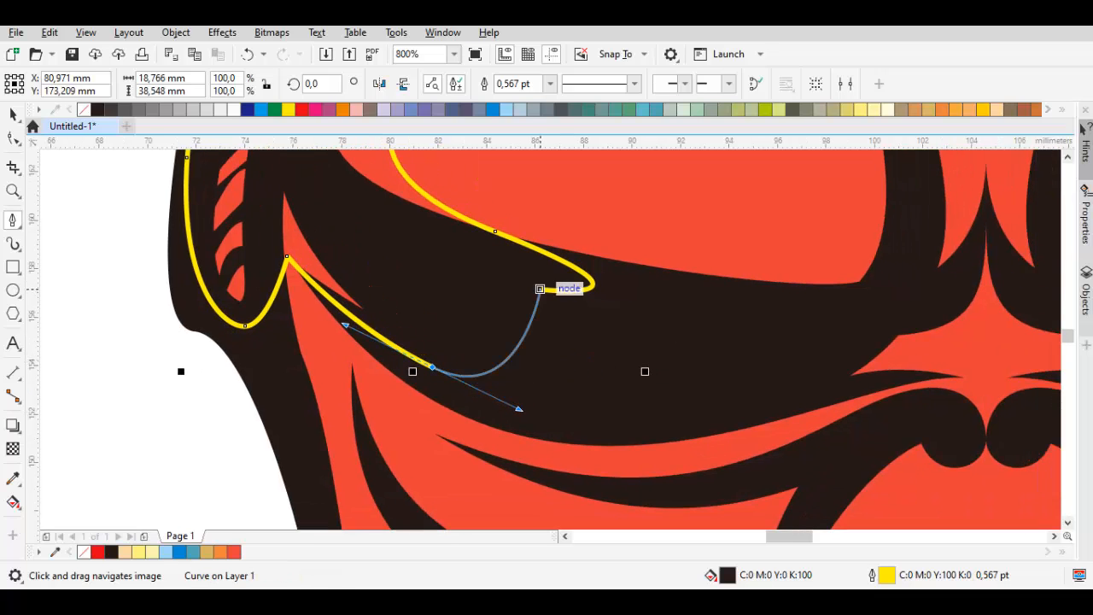
{"action": "left_click", "coordinate": [540, 290]}
{"action": "scroll", "coordinate": [541, 289], "scroll_direction": "down", "scroll_amount": 3}
{"action": "key", "text": "space"}
Make a horizontally mirrored copy of the left shading shape beside the mask.
{"action": "left_click_drag", "start_coordinate": [556, 285], "coordinate": [480, 325]}
{"action": "scroll", "coordinate": [485, 280], "scroll_direction": "up", "scroll_amount": 1}
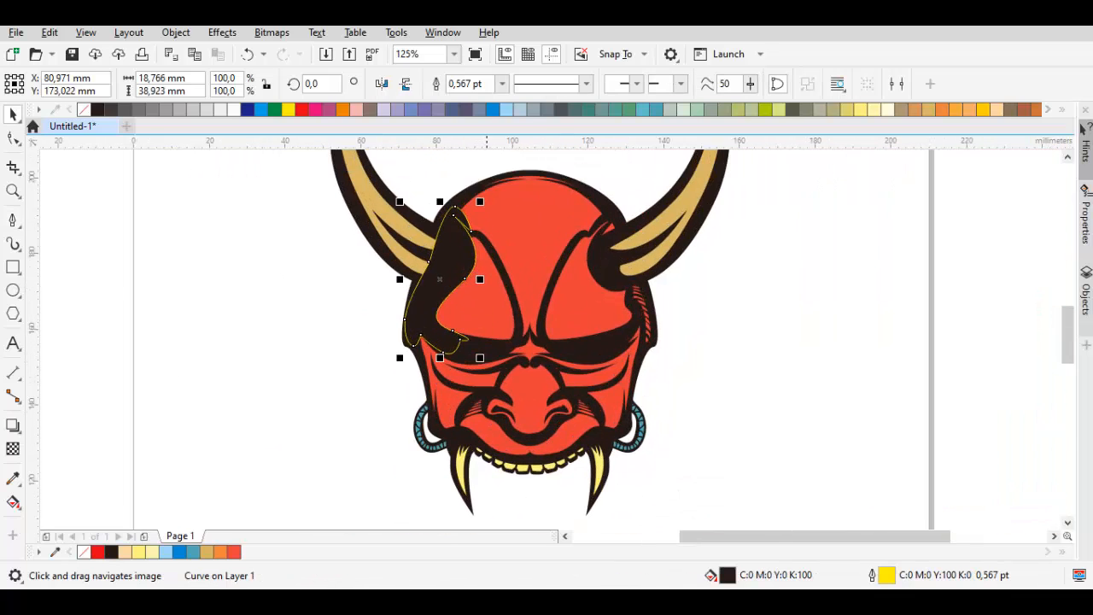
{"action": "left_click_drag", "start_coordinate": [481, 278], "coordinate": [722, 285]}
{"action": "right_click", "coordinate": [421, 285]}
{"action": "scroll", "coordinate": [645, 225], "scroll_direction": "up", "scroll_amount": 1}
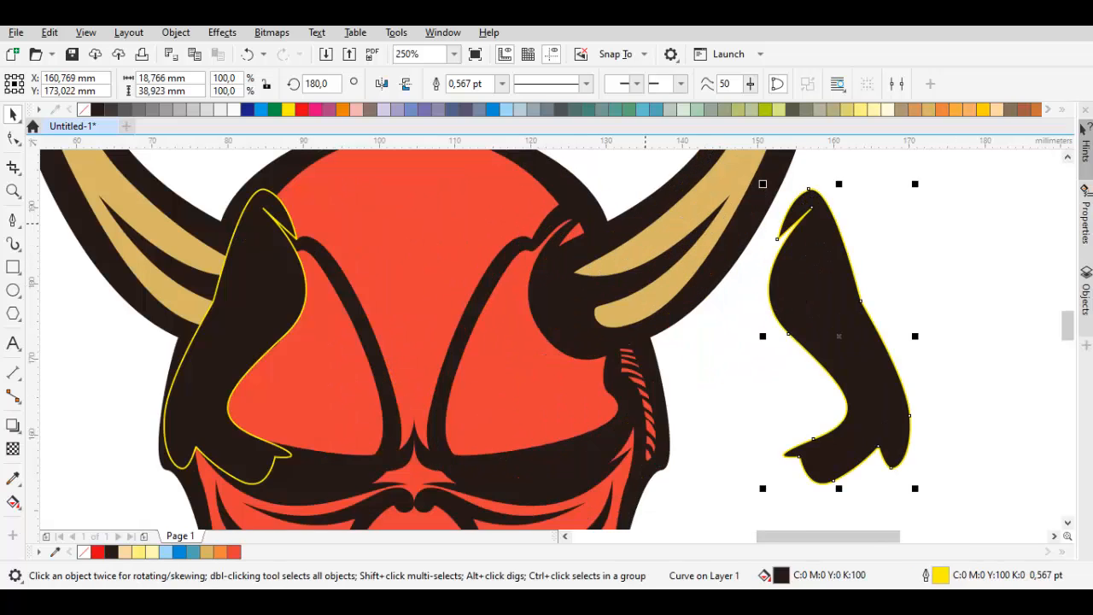
{"action": "left_click_drag", "start_coordinate": [690, 225], "coordinate": [736, 304]}
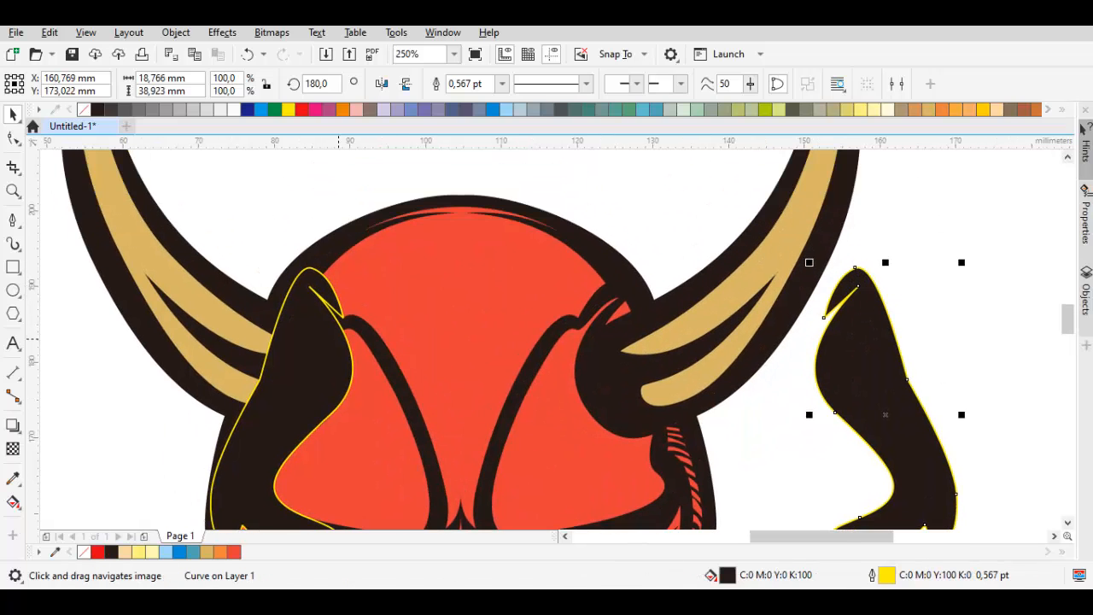
Align the mirrored shading shape over the right temple and clear the fill of both shapes.
{"action": "left_click", "coordinate": [339, 339]}
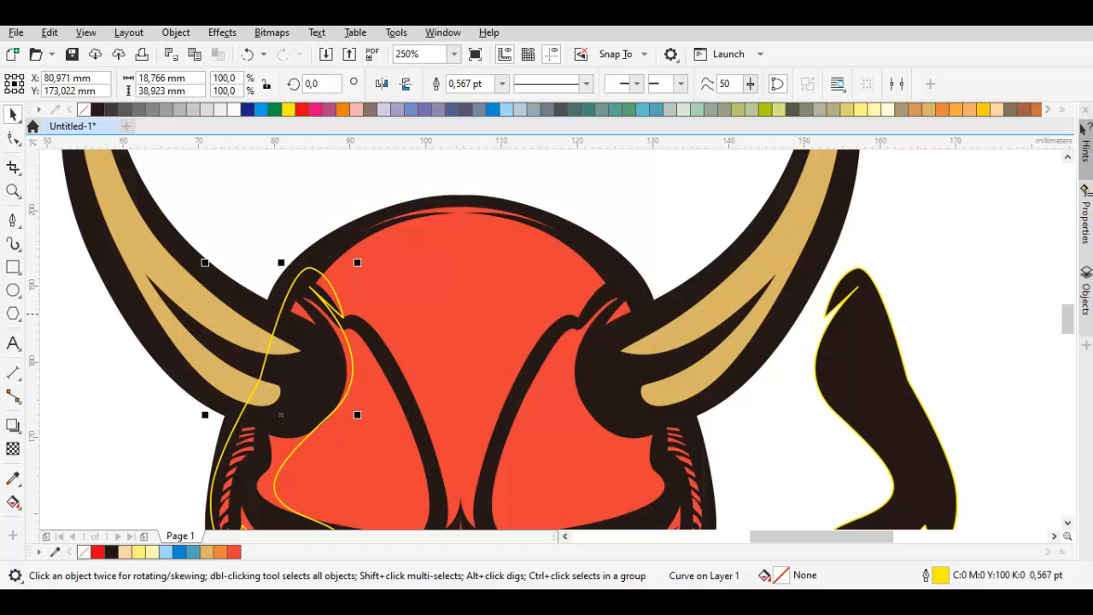
{"action": "mouse_move", "coordinate": [858, 286]}
{"action": "left_mouse_down"}
{"action": "mouse_move", "coordinate": [613, 286]}
{"action": "mouse_move", "coordinate": [654, 283]}
{"action": "left_mouse_up"}
{"action": "scroll", "coordinate": [617, 287], "scroll_direction": "up", "scroll_amount": 2}
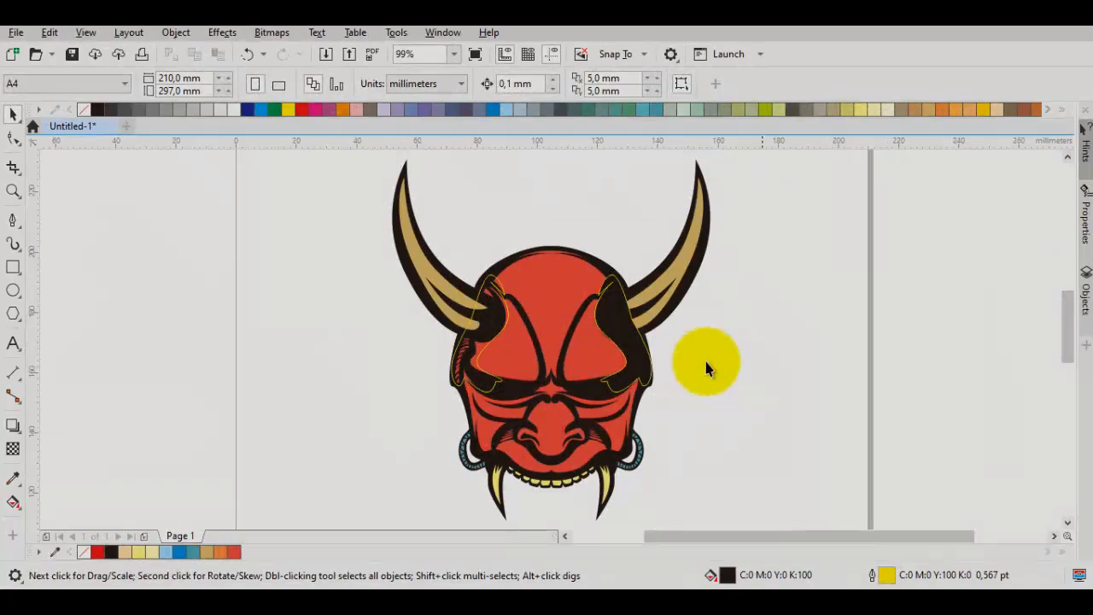
{"action": "key", "text": "Tab"}
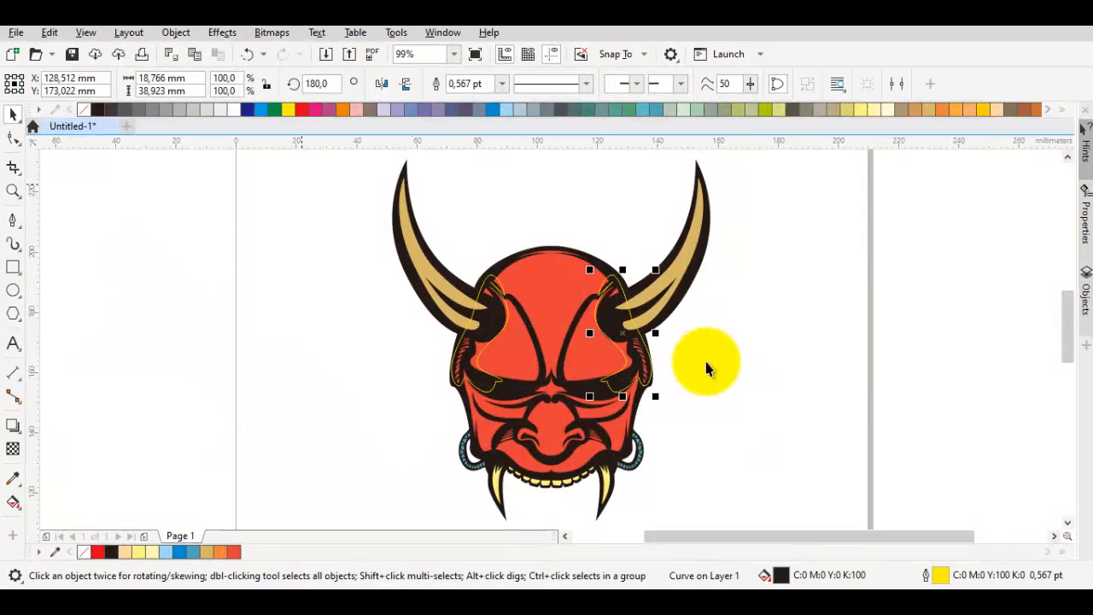
{"action": "scroll", "coordinate": [706, 368], "scroll_direction": "up", "scroll_amount": 2}
{"action": "scroll", "coordinate": [706, 368], "scroll_direction": "down", "scroll_amount": 1}
{"action": "scroll", "coordinate": [706, 368], "scroll_direction": "up", "scroll_amount": 1}
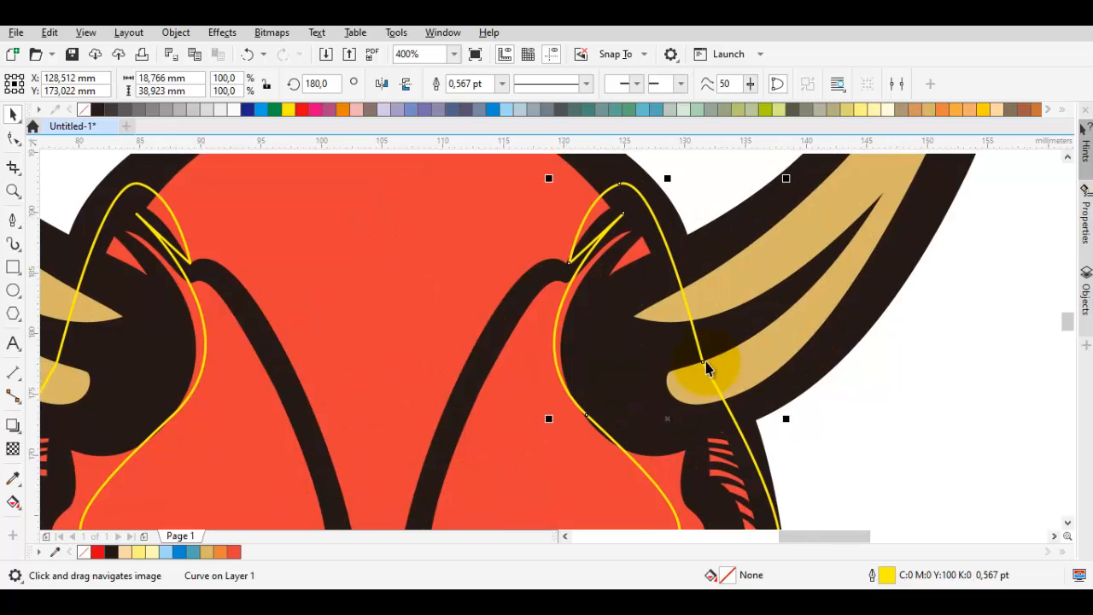
{"action": "scroll", "coordinate": [706, 361], "scroll_direction": "up", "scroll_amount": 1}
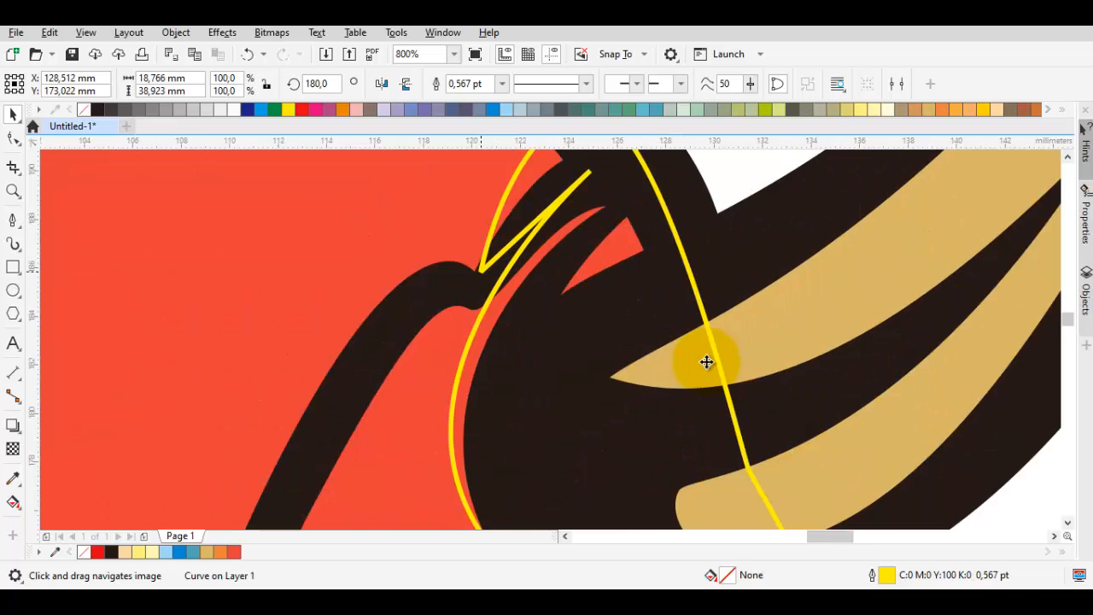
{"action": "scroll", "coordinate": [705, 361], "scroll_direction": "down", "scroll_amount": 1}
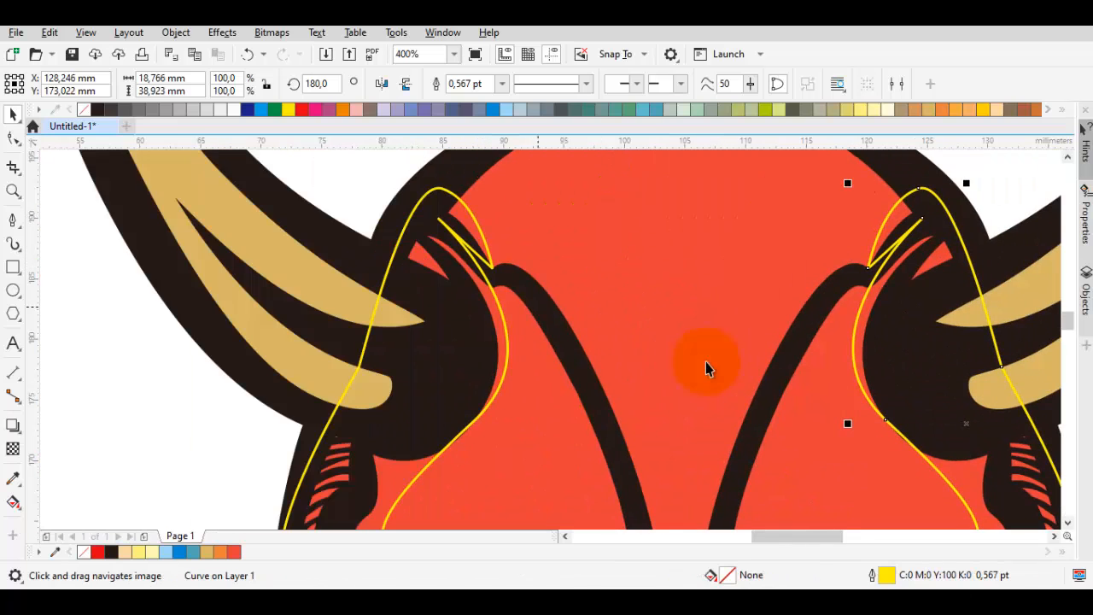
Combine the two shading shapes and fill them with dark red (C40 M100 Y100 K8).
{"action": "left_click", "coordinate": [505, 329], "text": "shift"}
{"action": "scroll", "coordinate": [706, 368], "scroll_direction": "down", "scroll_amount": 1}
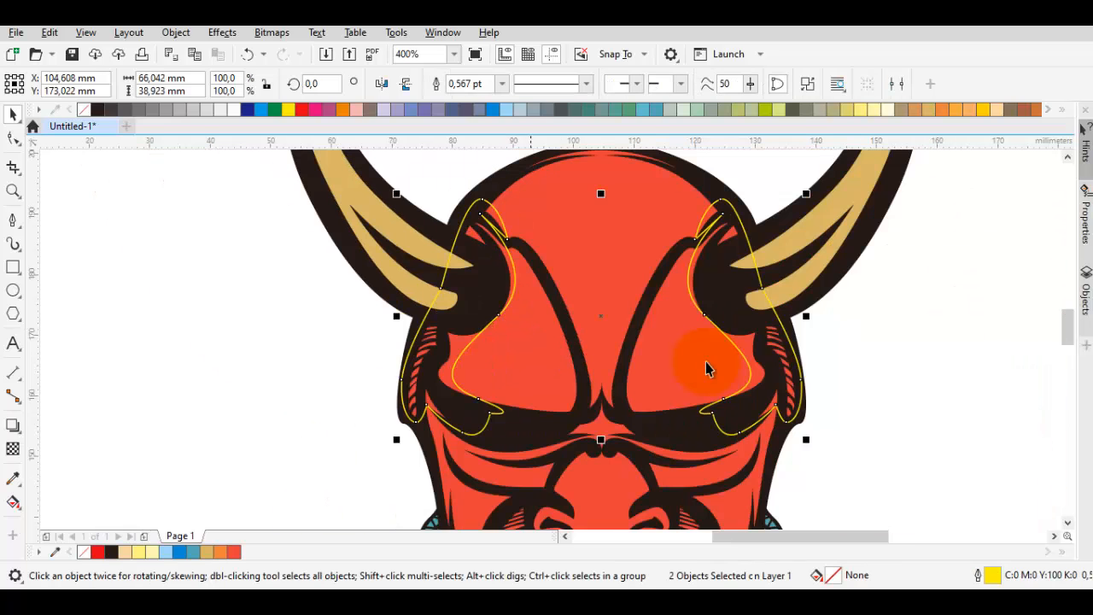
{"action": "key", "text": "i"}
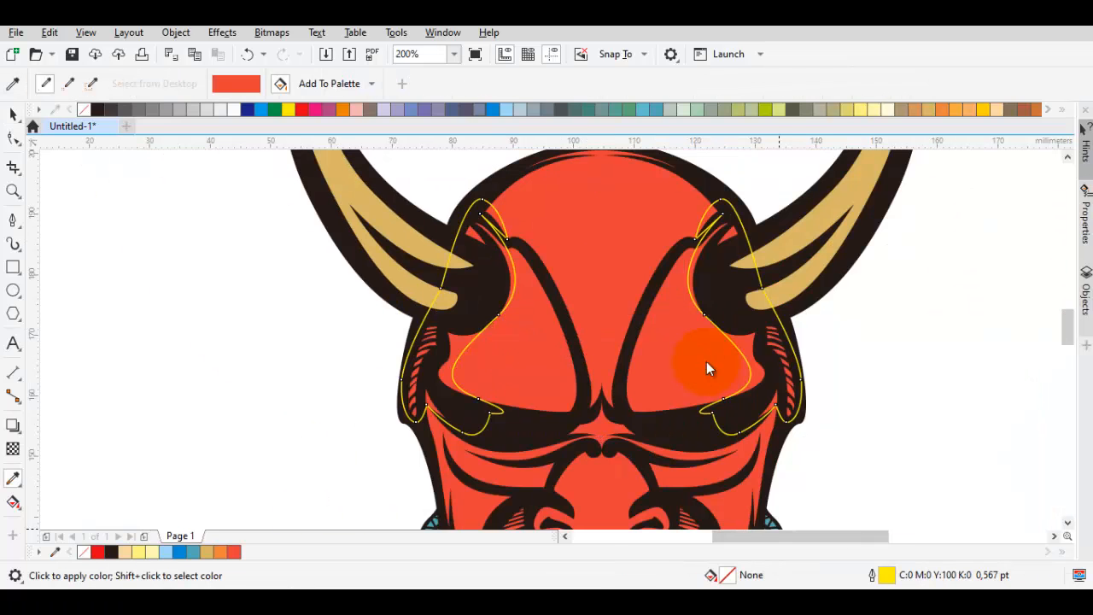
{"action": "left_click", "coordinate": [707, 363], "text": "shift"}
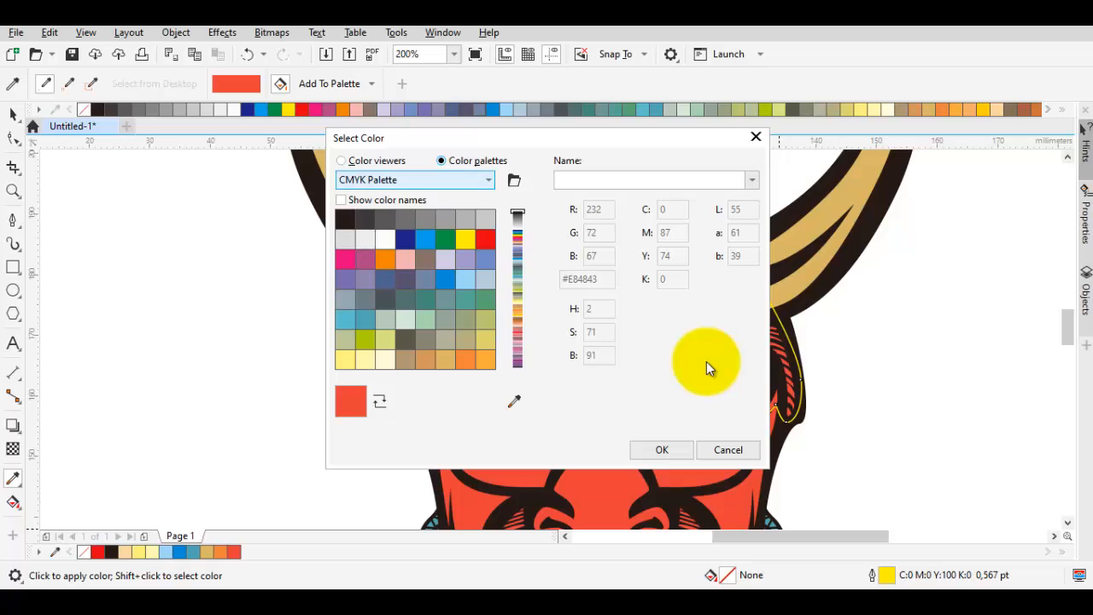
{"action": "left_click", "coordinate": [341, 160]}
{"action": "left_click_drag", "start_coordinate": [468, 213], "coordinate": [488, 262]}
{"action": "key", "text": "Return"}
{"action": "scroll", "coordinate": [705, 361], "scroll_direction": "up", "scroll_amount": 1}
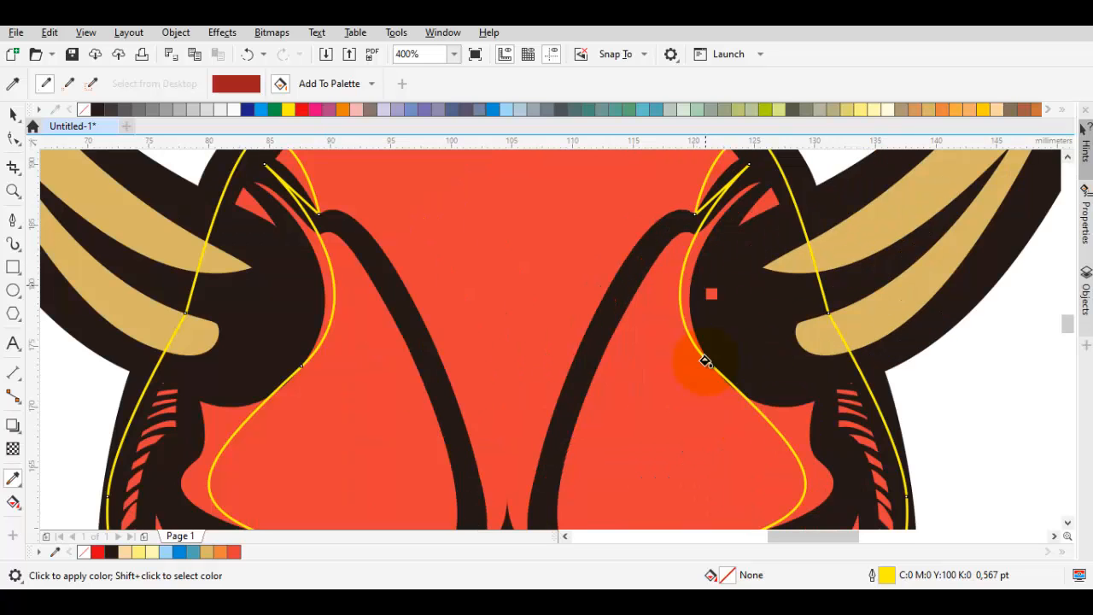
{"action": "left_click", "coordinate": [706, 361]}
{"action": "key", "text": "space"}
{"action": "scroll", "coordinate": [708, 367], "scroll_direction": "down", "scroll_amount": 3}
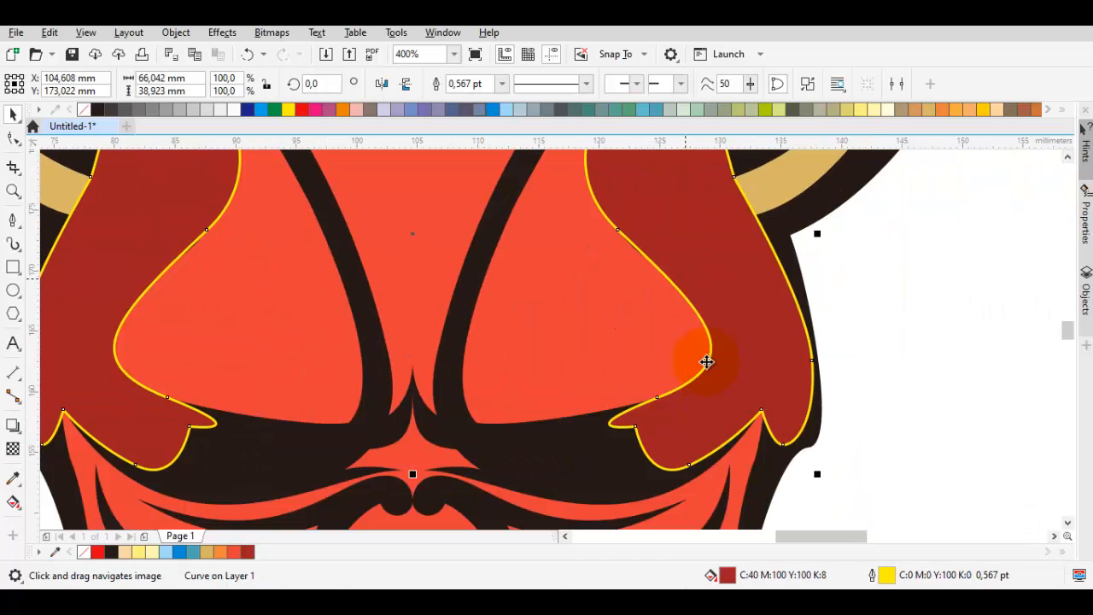
Place the combined shading shape directly in front of the orange-red face shape, behind the black line art.
{"action": "right_click", "coordinate": [707, 367]}
{"action": "mouse_move", "coordinate": [768, 246]}
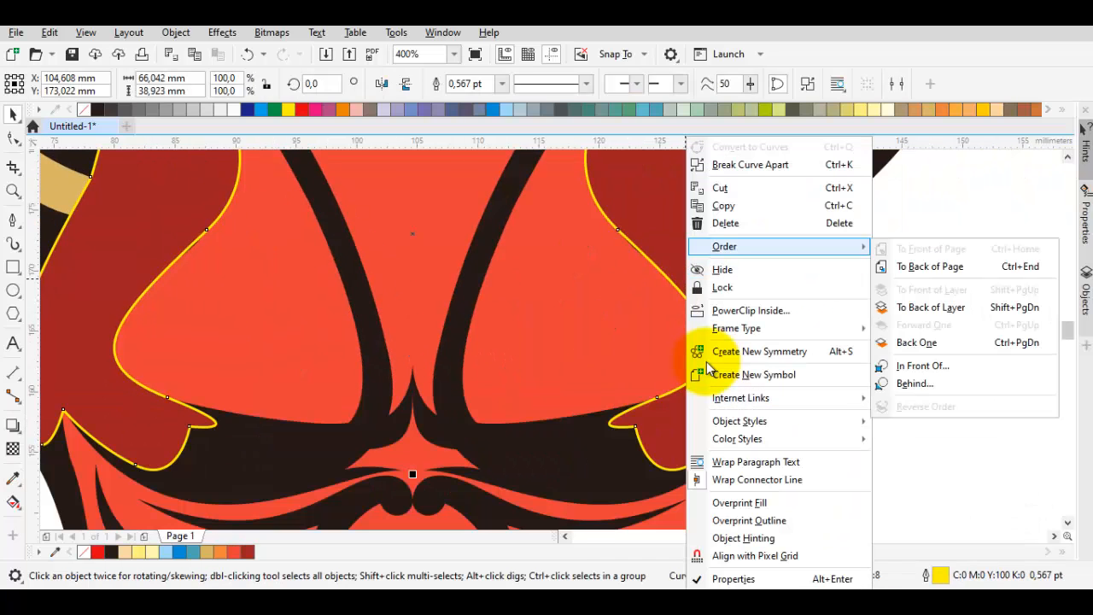
{"action": "left_click", "coordinate": [922, 365]}
{"action": "left_click", "coordinate": [707, 367]}
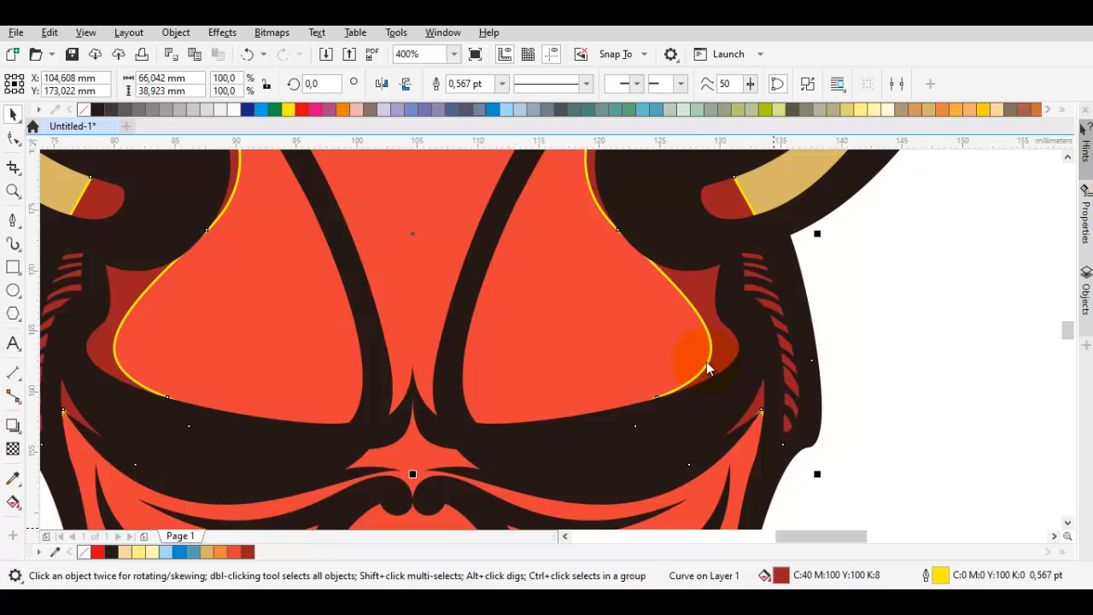
Try a darker red fill on the temple shading shape.
{"action": "key", "text": "shift+F11"}
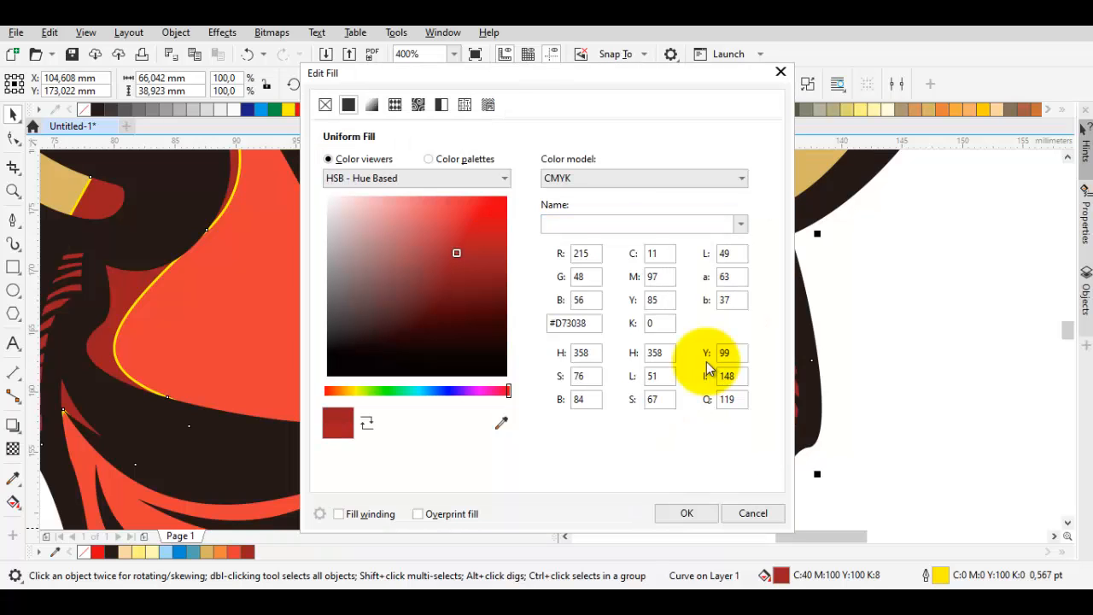
{"action": "mouse_move", "coordinate": [457, 252]}
{"action": "left_mouse_down"}
{"action": "mouse_move", "coordinate": [449, 308]}
{"action": "mouse_move", "coordinate": [444, 282]}
{"action": "left_mouse_up"}
{"action": "key", "text": "Return"}
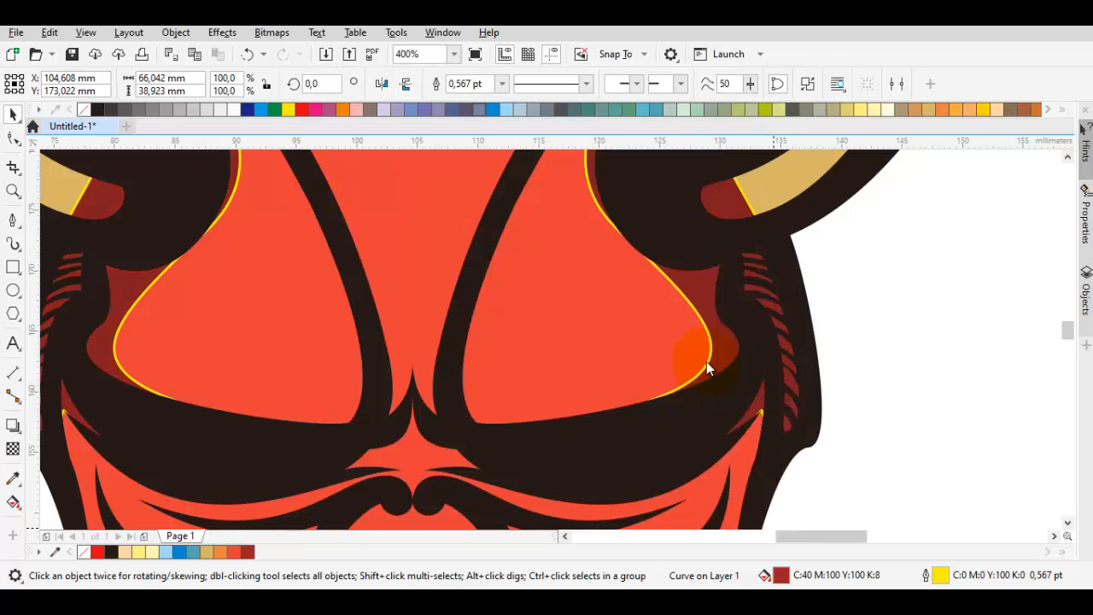
{"action": "scroll", "coordinate": [472, 273], "scroll_direction": "down", "scroll_amount": 2}
{"action": "key", "text": "Escape"}
{"action": "scroll", "coordinate": [526, 282], "scroll_direction": "up", "scroll_amount": 1}
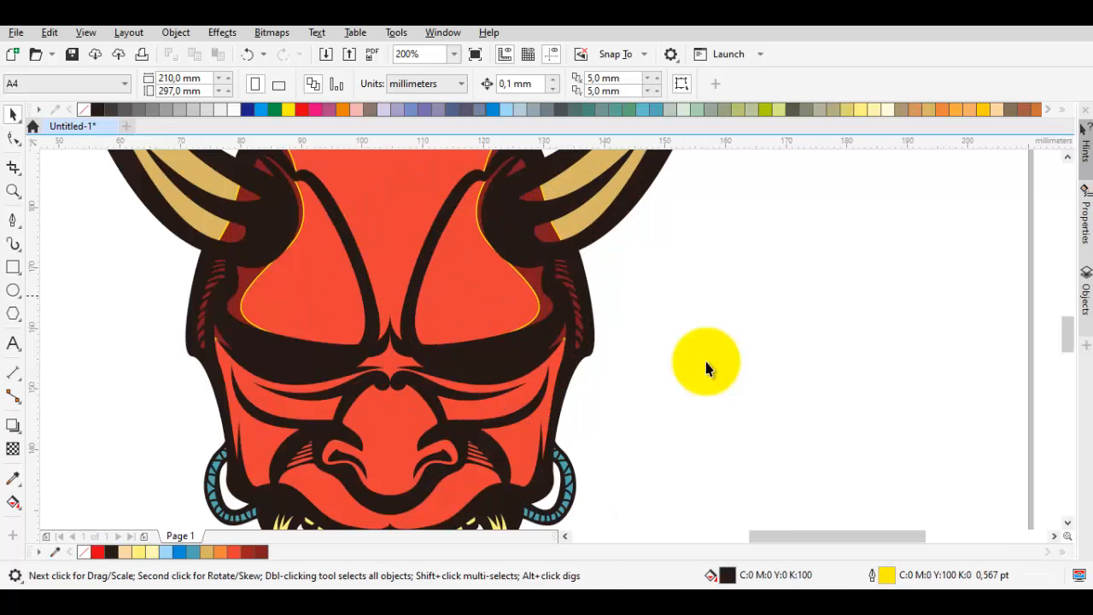
{"action": "key", "text": "ctrl+z"}
Remove the yellow outline from the temple shading shape.
{"action": "key", "text": "ctrl+shift+z"}
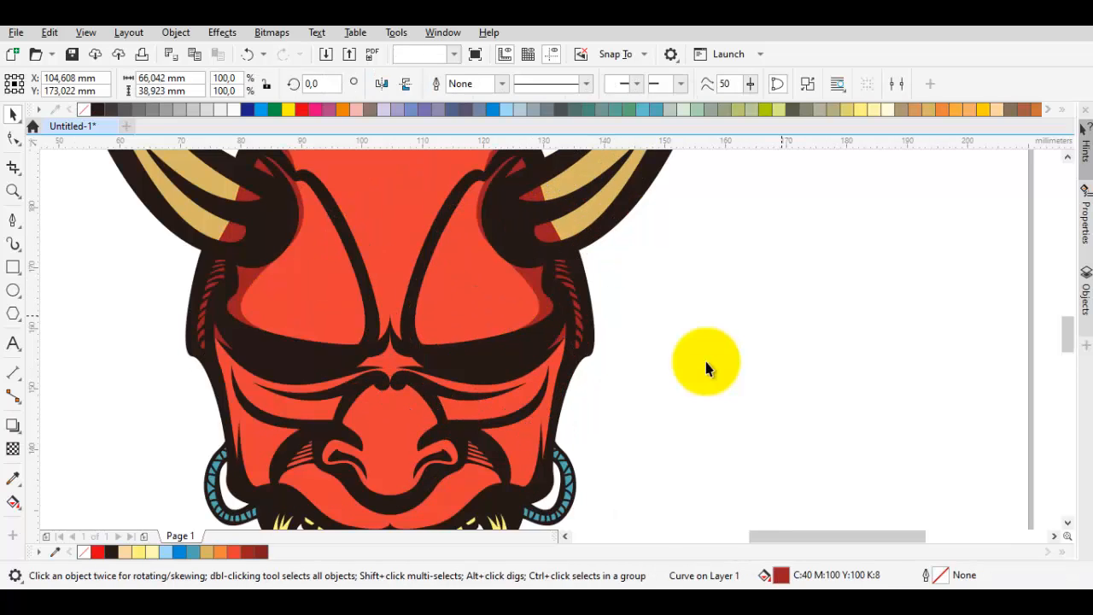
{"action": "left_click", "coordinate": [707, 363]}
{"action": "scroll", "coordinate": [606, 365], "scroll_direction": "down", "scroll_amount": 1}
{"action": "left_click_drag", "start_coordinate": [627, 366], "coordinate": [708, 365]}
{"action": "scroll", "coordinate": [705, 368], "scroll_direction": "up", "scroll_amount": 2}
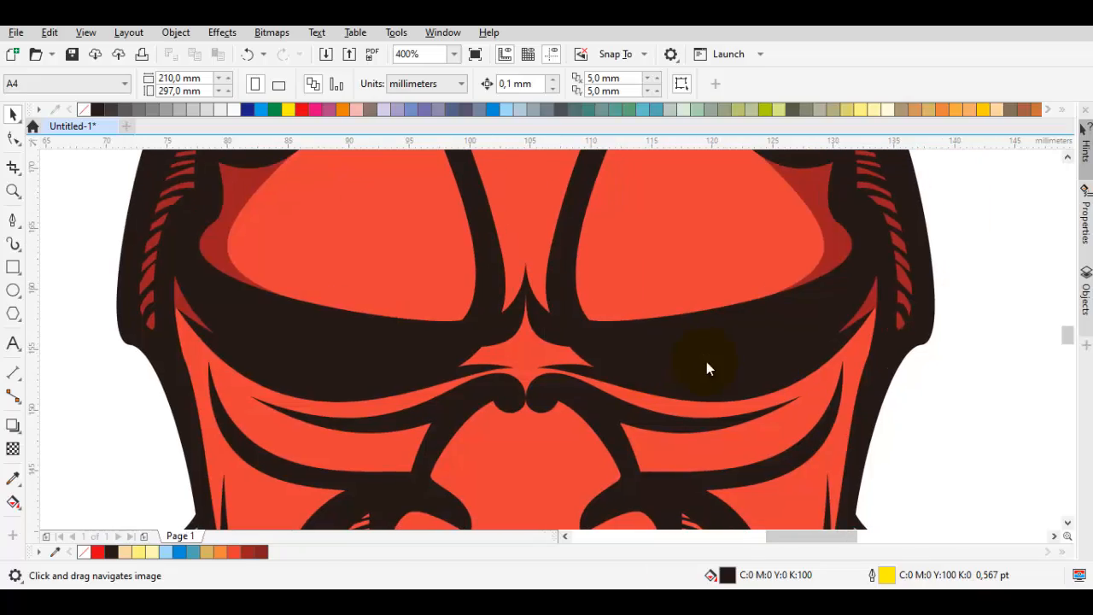
Draw a guide rectangle about 3.4 × 7.6 mm with its left edge on the nose bridge centreline, below the brow curls.
{"action": "key", "text": "F5"}
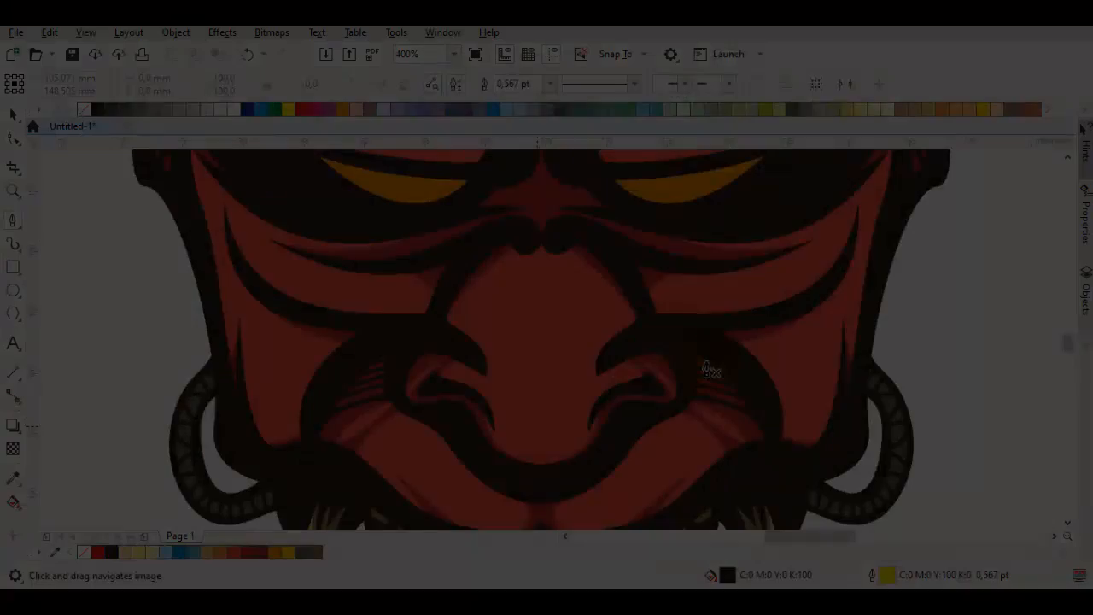
{"action": "scroll", "coordinate": [710, 370], "scroll_direction": "up", "scroll_amount": 1}
{"action": "key", "text": "space"}
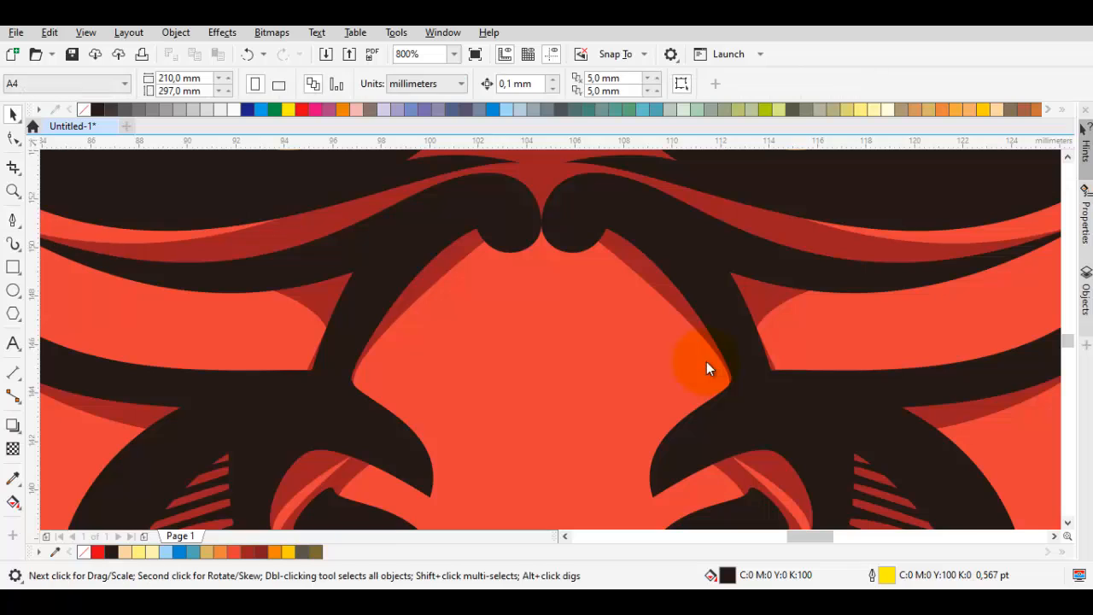
{"action": "key", "text": "F6"}
{"action": "left_click_drag", "start_coordinate": [541, 224], "coordinate": [623, 409]}
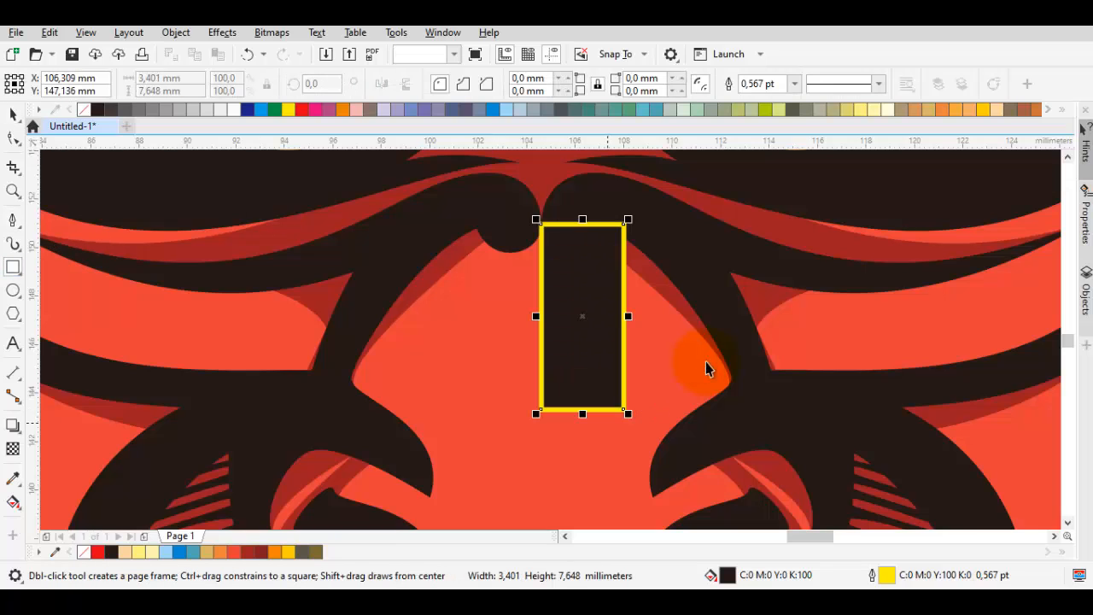
Draw a closed curved shading shape about 7.4 × 8.6 mm over the left half of the nose bridge, following the guide rectangle's edge.
{"action": "key", "text": "p"}
{"action": "left_click_drag", "start_coordinate": [363, 312], "coordinate": [466, 204]}
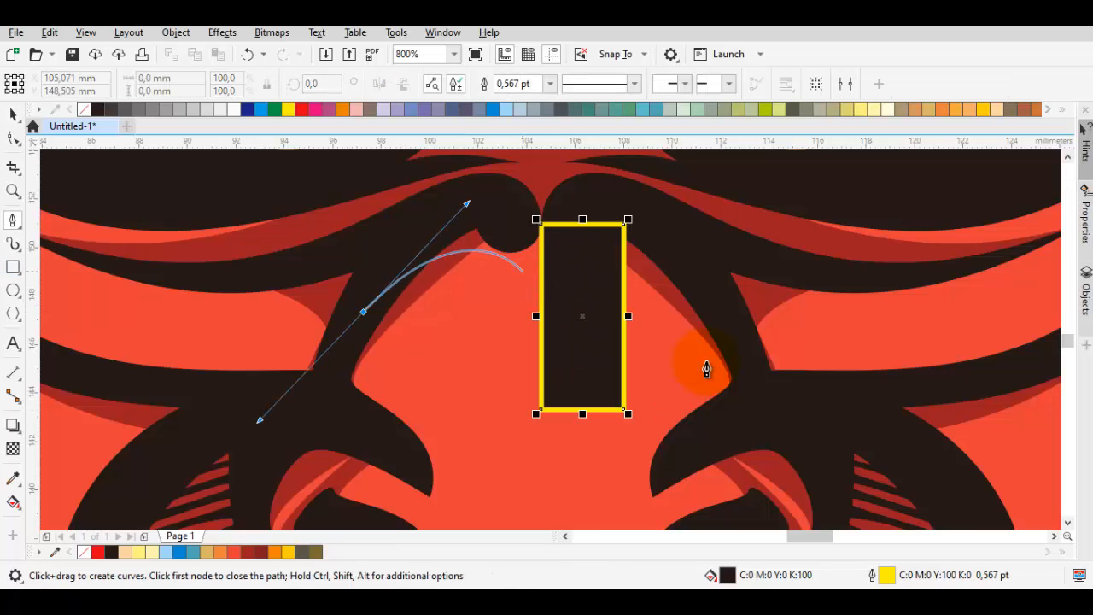
{"action": "left_click", "coordinate": [521, 271]}
{"action": "left_click", "coordinate": [541, 401]}
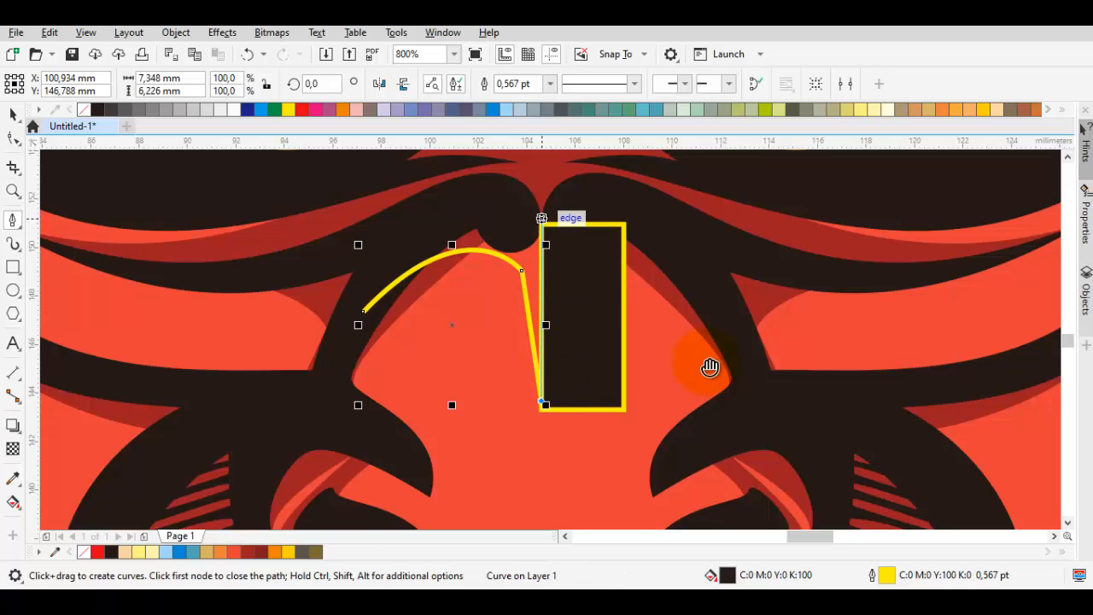
{"action": "left_click_drag", "start_coordinate": [710, 367], "coordinate": [708, 380]}
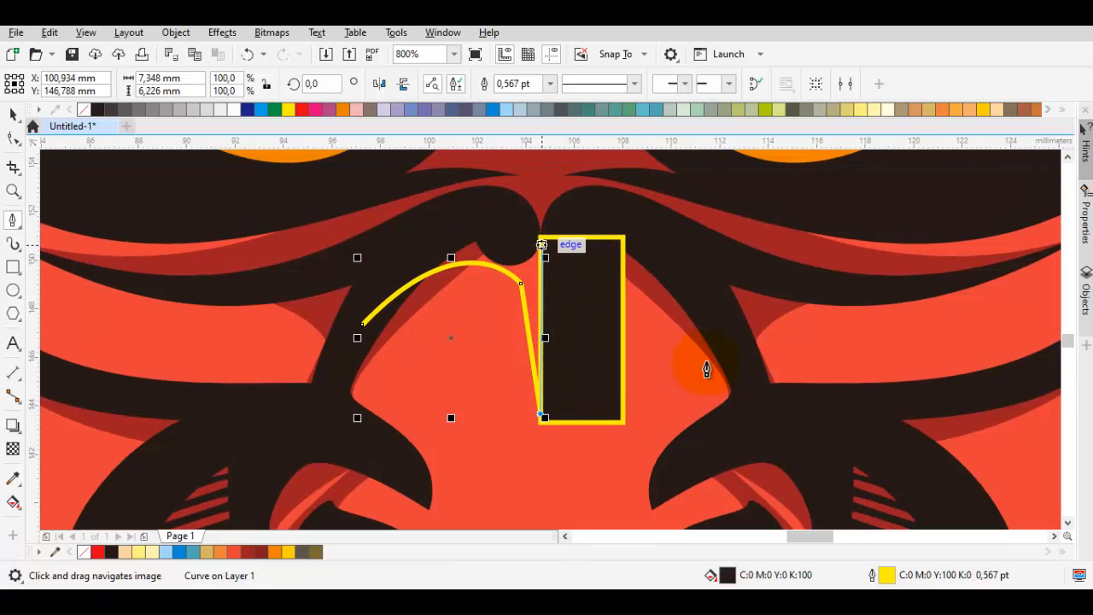
{"action": "left_click", "coordinate": [540, 237]}
{"action": "left_click_drag", "start_coordinate": [444, 209], "coordinate": [353, 230]}
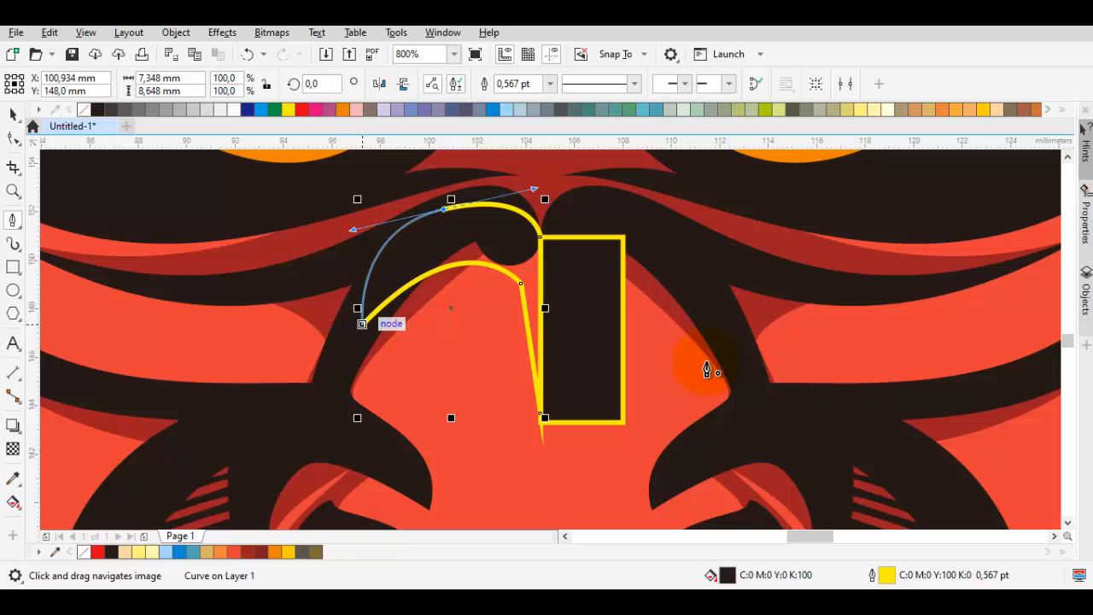
{"action": "left_click", "coordinate": [364, 325]}
Make a horizontally mirrored copy of the nose shading shape and delete the guide rectangle.
{"action": "key", "text": "space"}
{"action": "left_click_drag", "start_coordinate": [544, 307], "coordinate": [417, 303]}
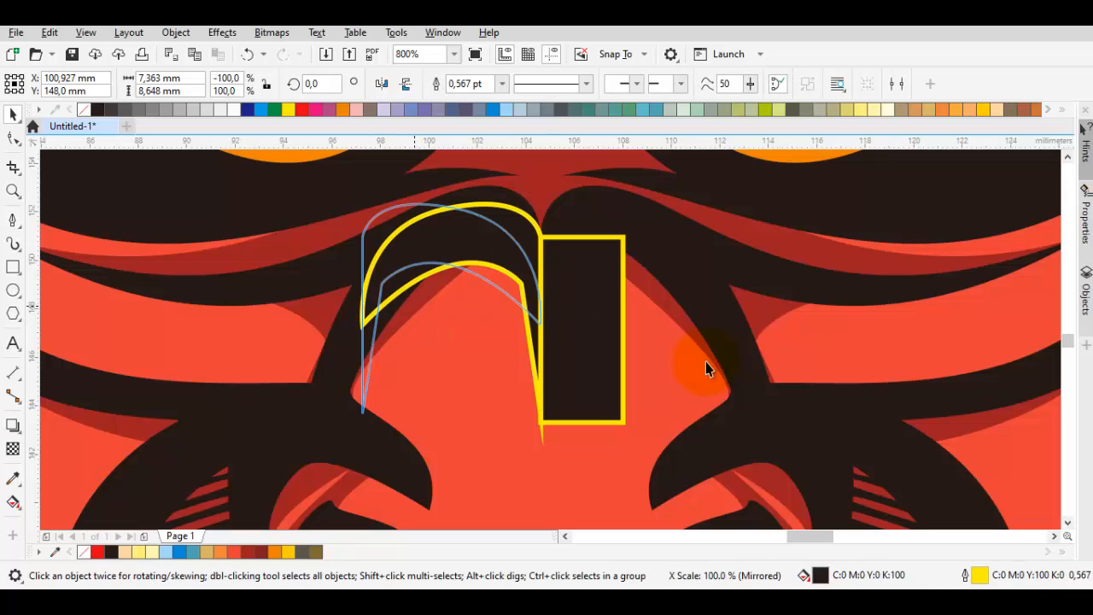
{"action": "right_click", "coordinate": [418, 302]}
{"action": "key", "text": "Tab"}
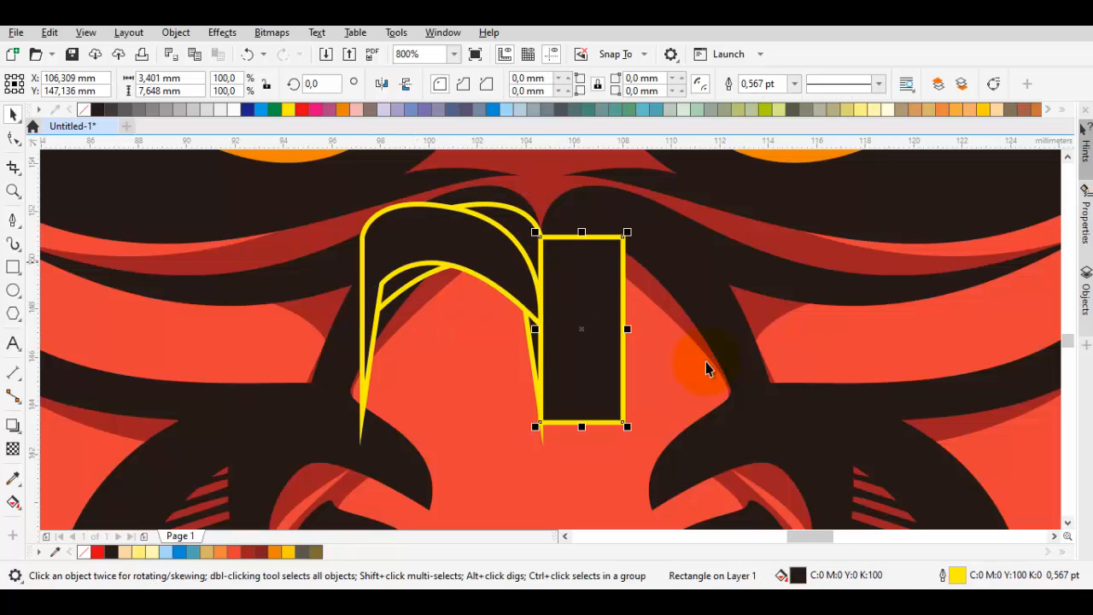
{"action": "key", "text": "Delete"}
Move the mirrored nose shading shape to the right so its upper inner node meets the original at the nose centreline.
{"action": "left_click_drag", "start_coordinate": [362, 349], "coordinate": [540, 330]}
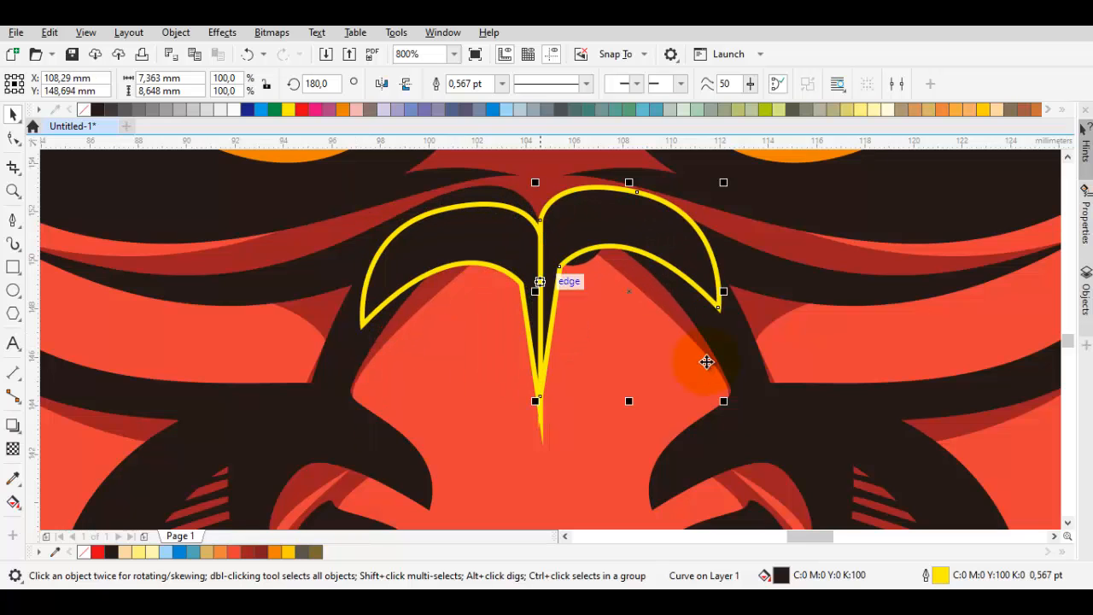
{"action": "left_click_drag", "start_coordinate": [550, 279], "coordinate": [598, 273]}
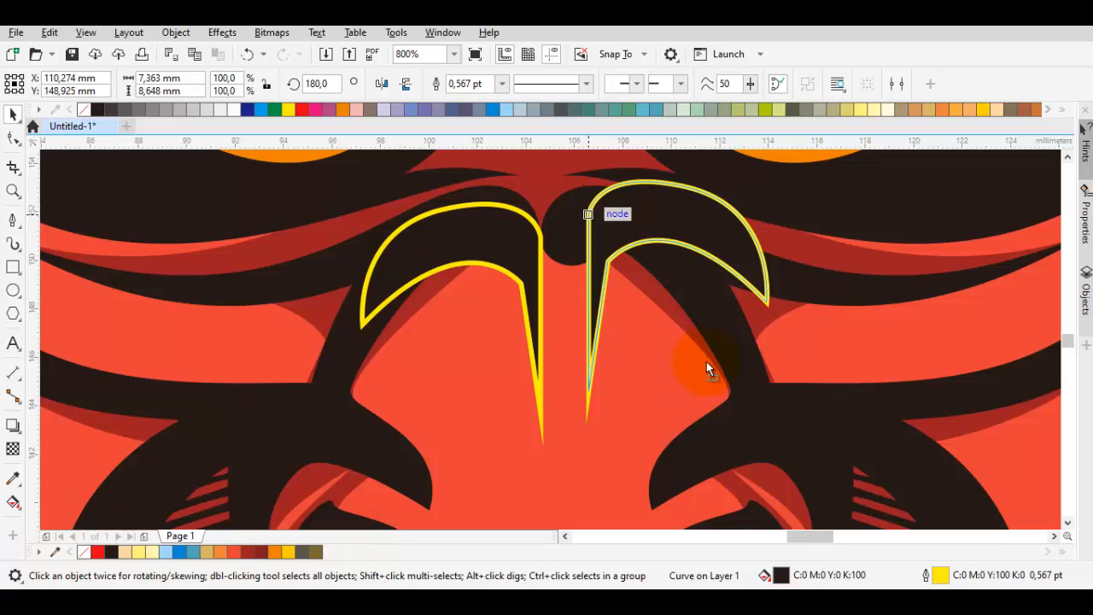
{"action": "left_click_drag", "start_coordinate": [588, 221], "coordinate": [539, 237]}
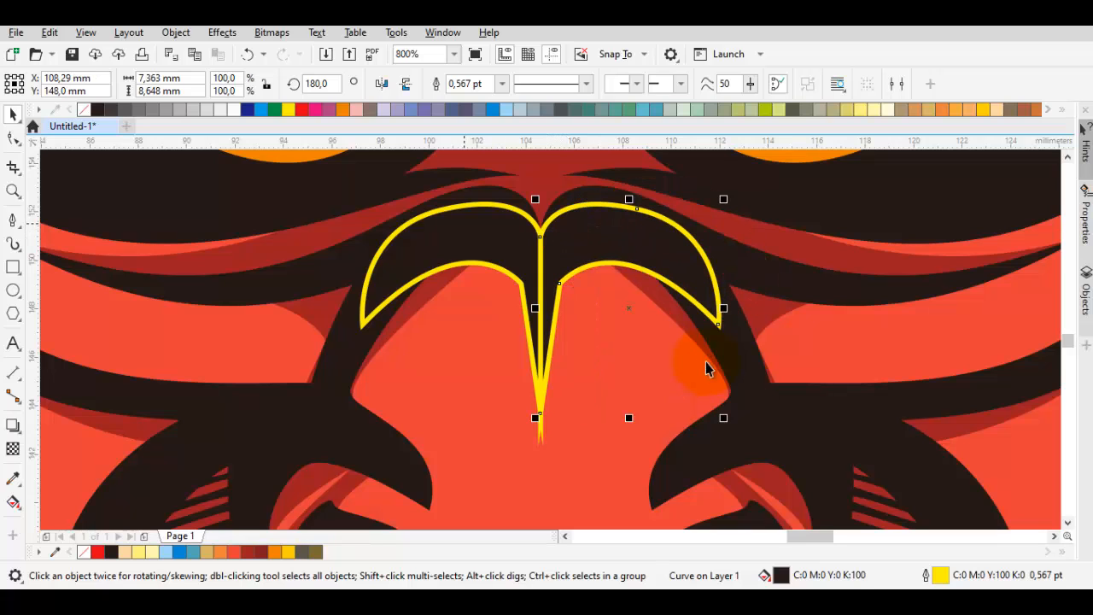
Merge both nose bridge shapes into the existing dark red face shading.
{"action": "left_click", "coordinate": [499, 230], "text": "shift"}
{"action": "left_click", "coordinate": [499, 159], "text": "shift"}
{"action": "left_click", "coordinate": [469, 84]}
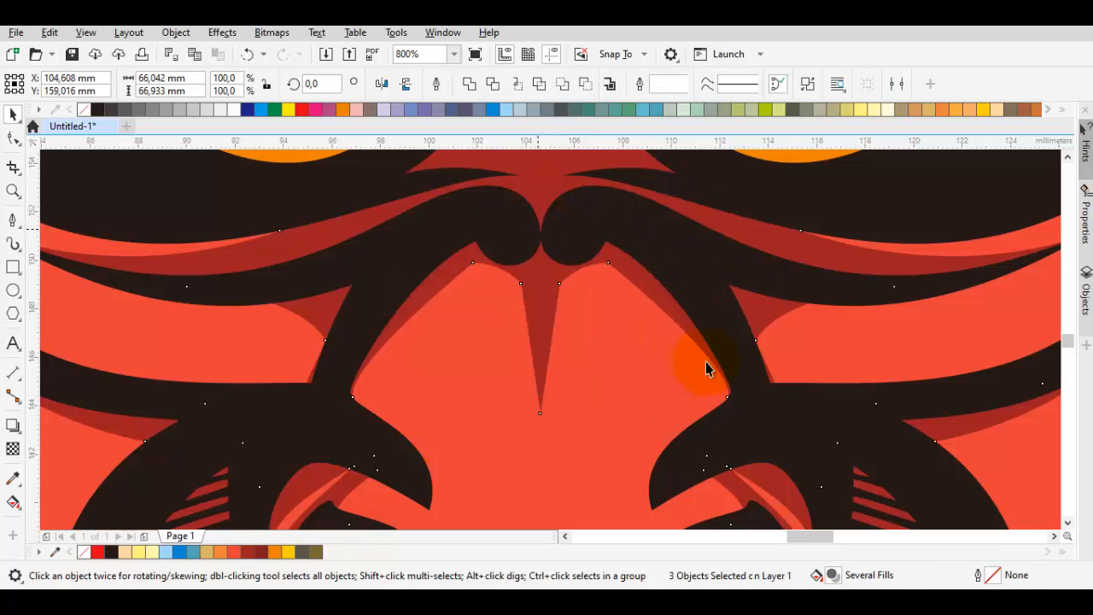
Examine the shading around the nose and cheeks, and check the mask as a whole.
{"action": "scroll", "coordinate": [551, 311], "scroll_direction": "down", "scroll_amount": 2}
{"action": "key", "text": "Escape"}
{"action": "key", "text": "space"}
{"action": "scroll", "coordinate": [550, 314], "scroll_direction": "up", "scroll_amount": 2}
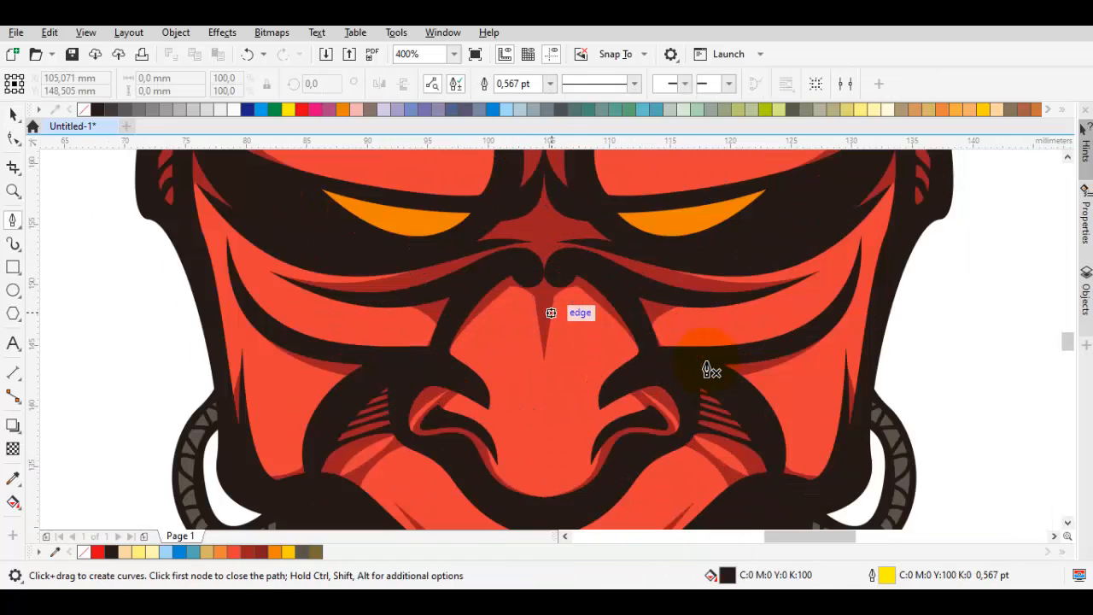
{"action": "scroll", "coordinate": [561, 317], "scroll_direction": "down", "scroll_amount": 2}
{"action": "left_click_drag", "start_coordinate": [601, 318], "coordinate": [621, 367]}
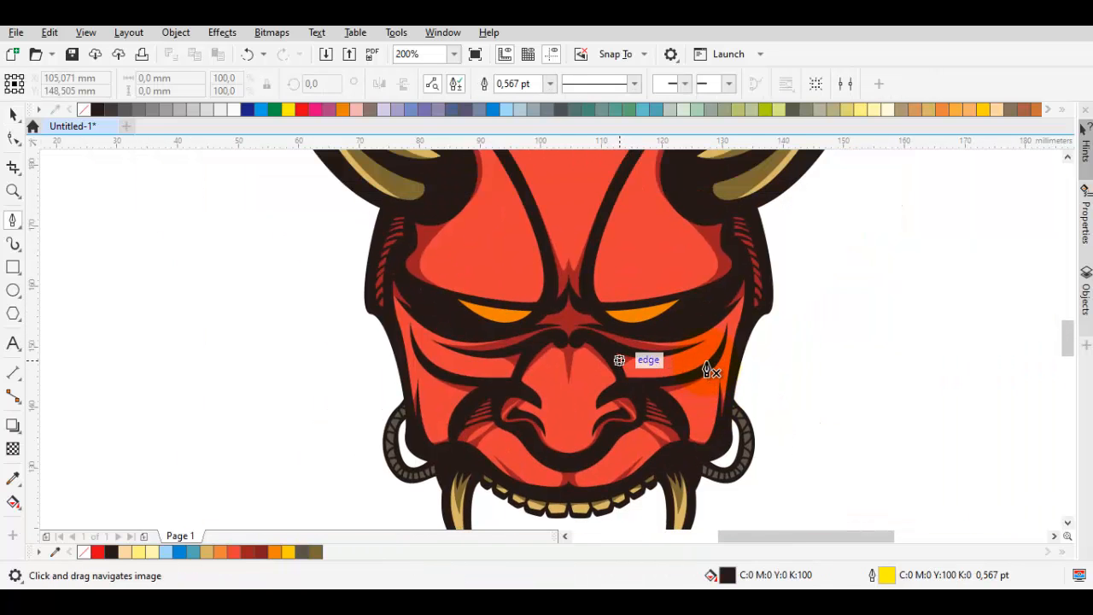
{"action": "scroll", "coordinate": [706, 370], "scroll_direction": "down", "scroll_amount": 1}
{"action": "key", "text": "space"}
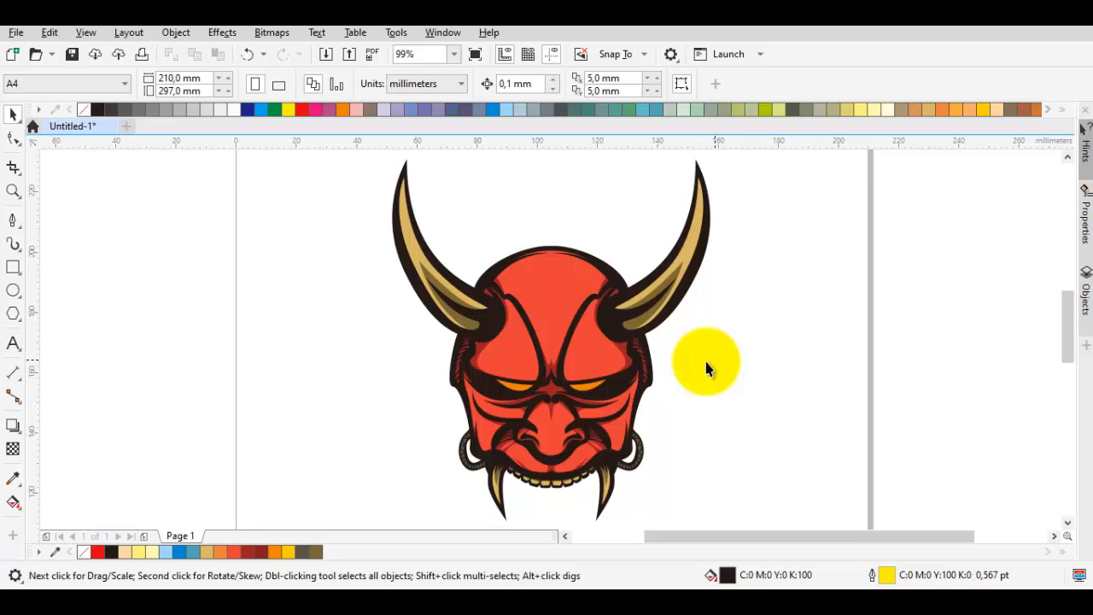
{"action": "scroll", "coordinate": [705, 369], "scroll_direction": "up", "scroll_amount": 3}
{"action": "key", "text": "space"}
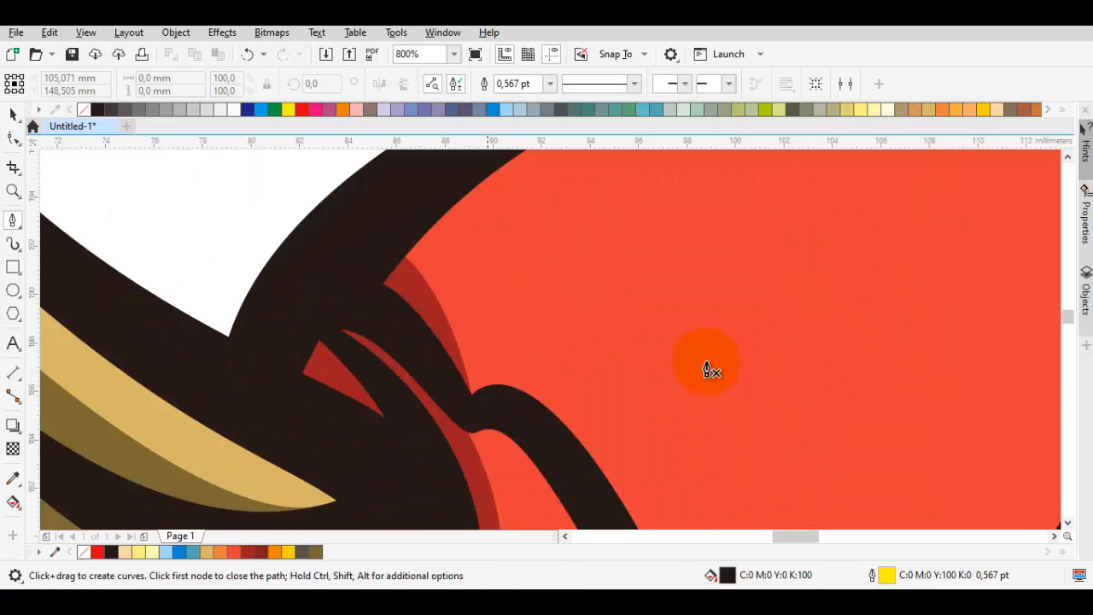
{"action": "left_click_drag", "start_coordinate": [417, 343], "coordinate": [377, 265]}
{"action": "scroll", "coordinate": [481, 252], "scroll_direction": "down", "scroll_amount": 1}
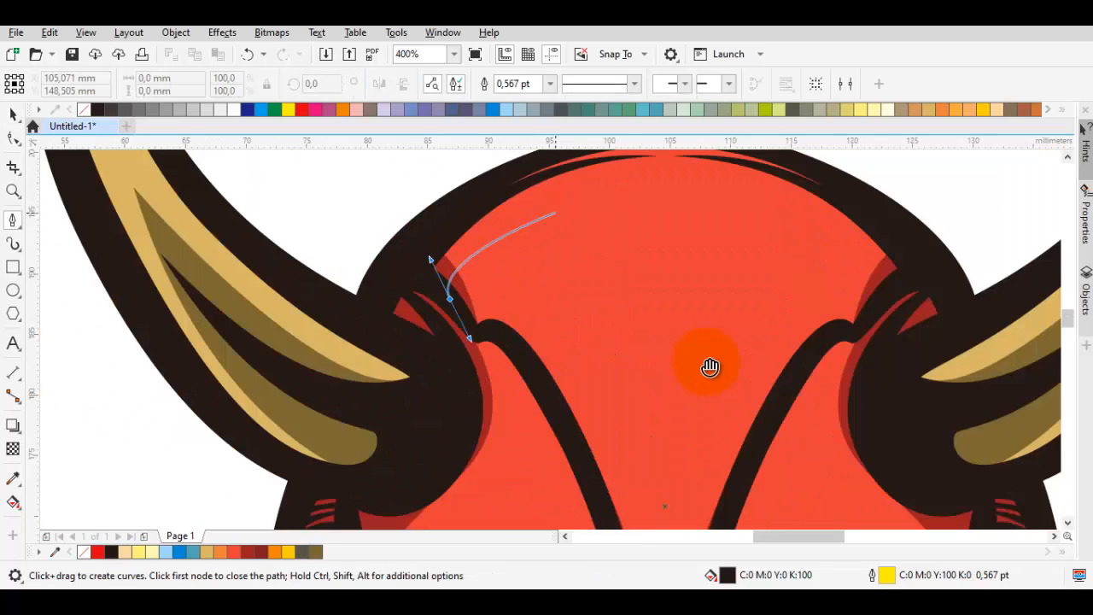
{"action": "left_click_drag", "start_coordinate": [556, 212], "coordinate": [460, 263]}
{"action": "left_click", "coordinate": [561, 206]}
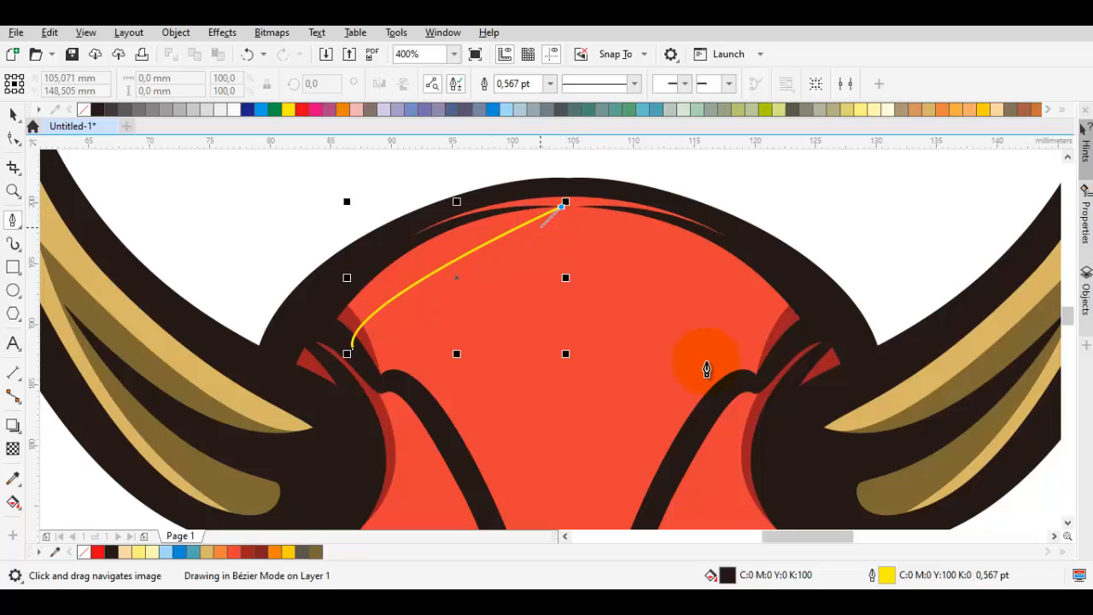
{"action": "key", "text": "ctrl+z"}
Draw a curved shading shape about 20 × 13 mm along the left edge of the forehead, from the horn base to the top centre.
{"action": "left_click_drag", "start_coordinate": [346, 344], "coordinate": [345, 250]}
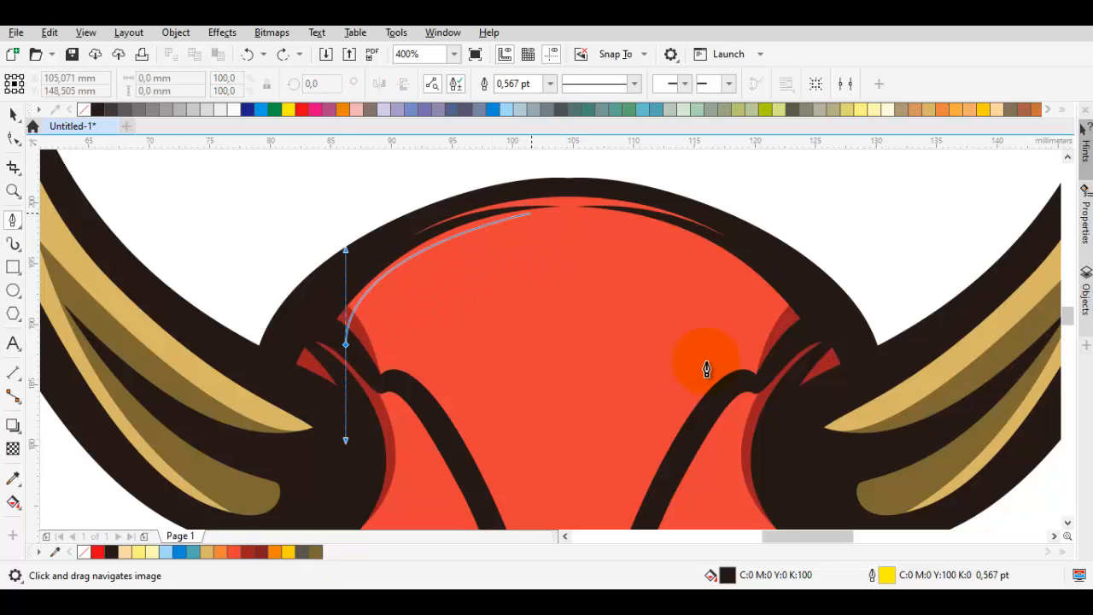
{"action": "left_click", "coordinate": [561, 207]}
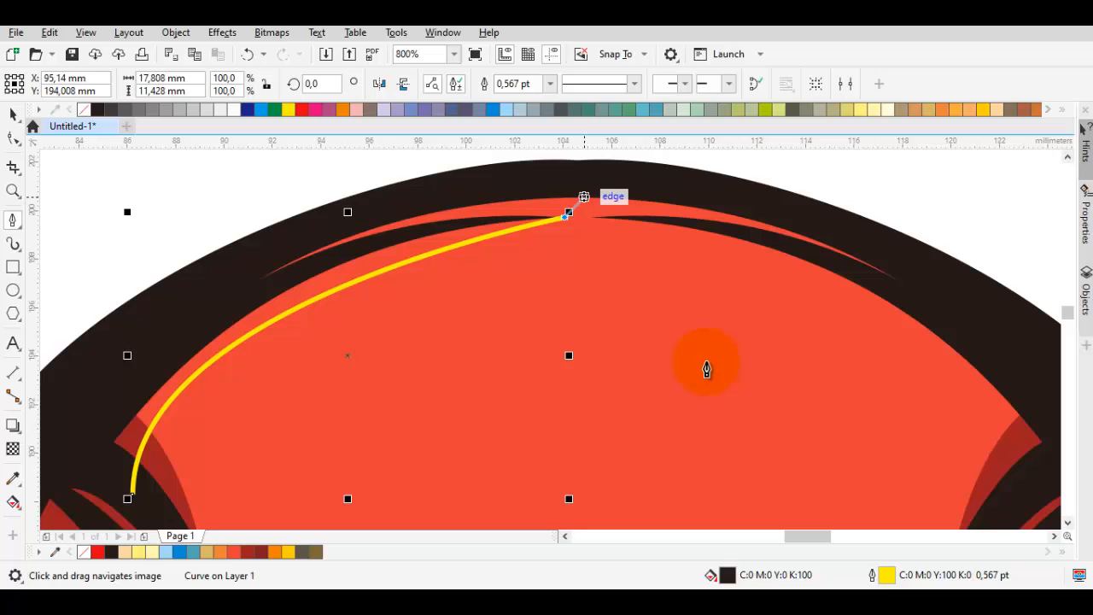
{"action": "left_click", "coordinate": [577, 197]}
{"action": "scroll", "coordinate": [527, 205], "scroll_direction": "down", "scroll_amount": 1}
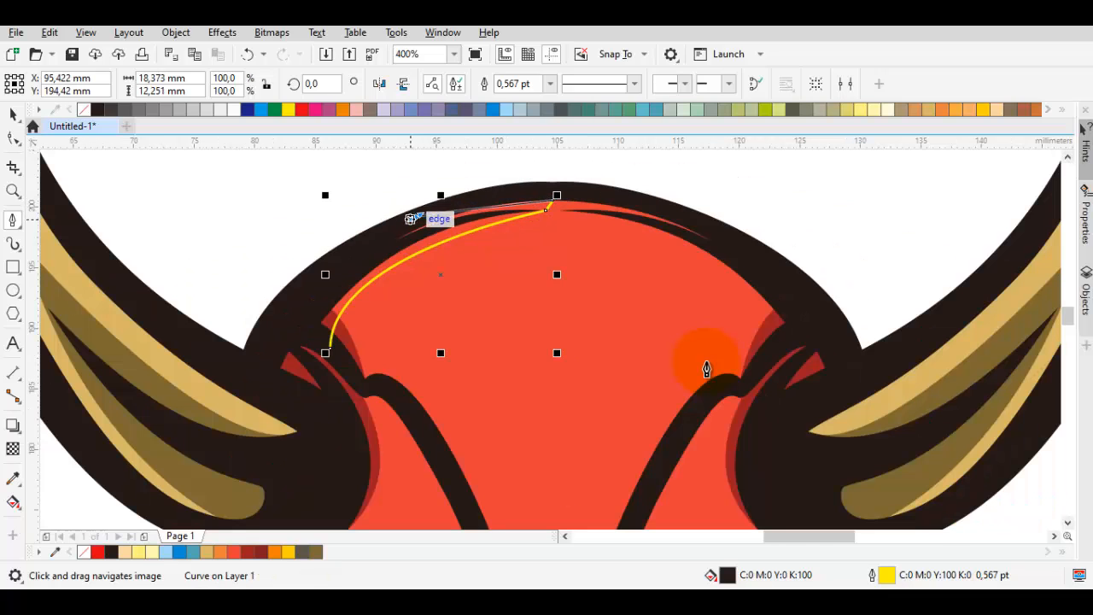
{"action": "left_click_drag", "start_coordinate": [415, 217], "coordinate": [311, 257]}
{"action": "left_click_drag", "start_coordinate": [330, 349], "coordinate": [292, 331]}
{"action": "key", "text": "ctrl+z"}
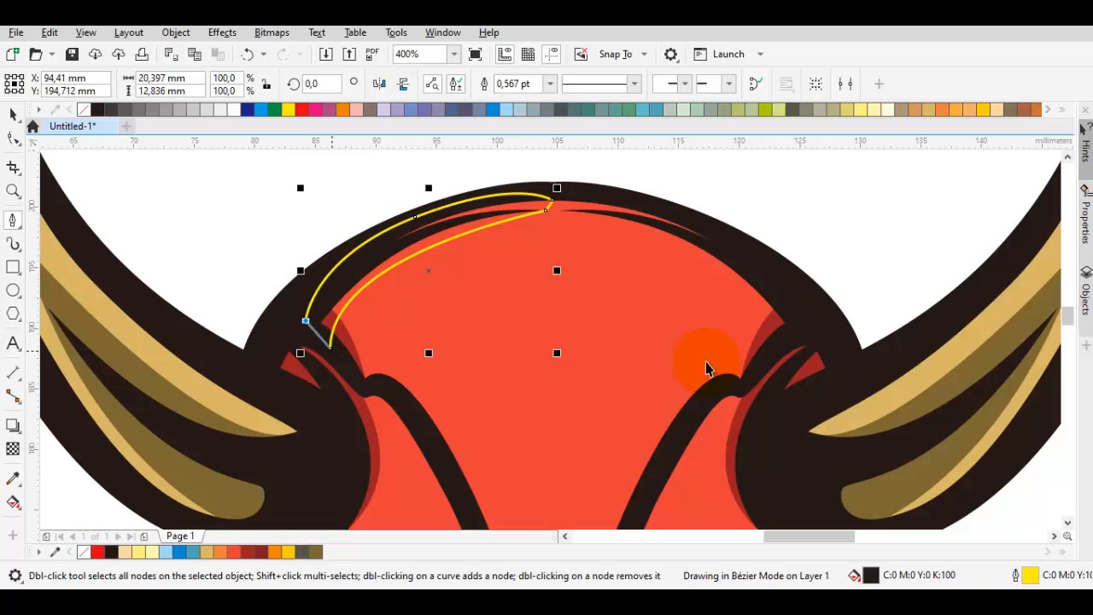
Make a horizontally mirrored copy of the forehead shading shape and align its top node with the original's at the forehead centre.
{"action": "key", "text": "space"}
{"action": "left_click_drag", "start_coordinate": [556, 272], "coordinate": [671, 234]}
{"action": "right_click", "coordinate": [397, 233]}
{"action": "scroll", "coordinate": [569, 207], "scroll_direction": "up", "scroll_amount": 2}
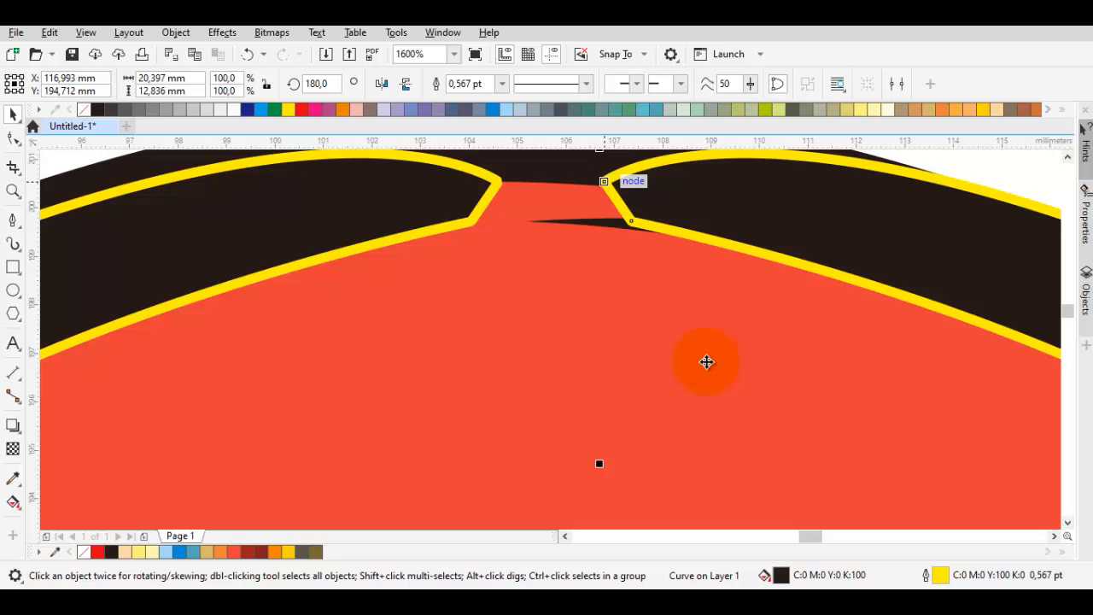
{"action": "left_click_drag", "start_coordinate": [604, 182], "coordinate": [499, 181]}
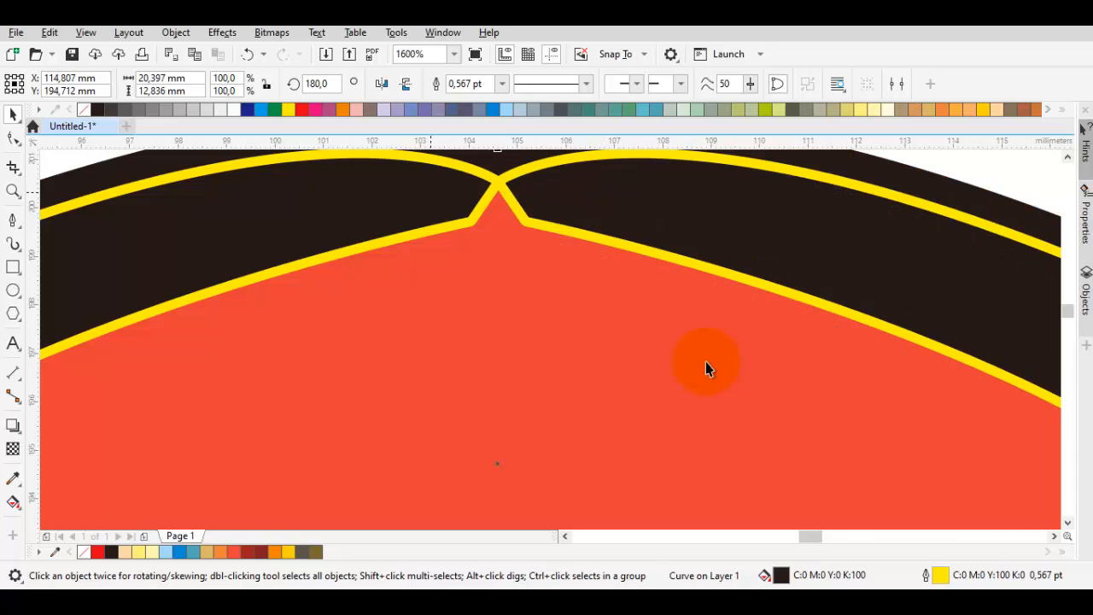
Combine both forehead shapes with the existing dark red face shading (C40 M100 Y100 K8) and deselect it.
{"action": "left_click", "coordinate": [450, 215], "text": "shift"}
{"action": "scroll", "coordinate": [451, 215], "scroll_direction": "down", "scroll_amount": 2}
{"action": "scroll", "coordinate": [707, 367], "scroll_direction": "down", "scroll_amount": 2}
{"action": "scroll", "coordinate": [706, 363], "scroll_direction": "up", "scroll_amount": 1}
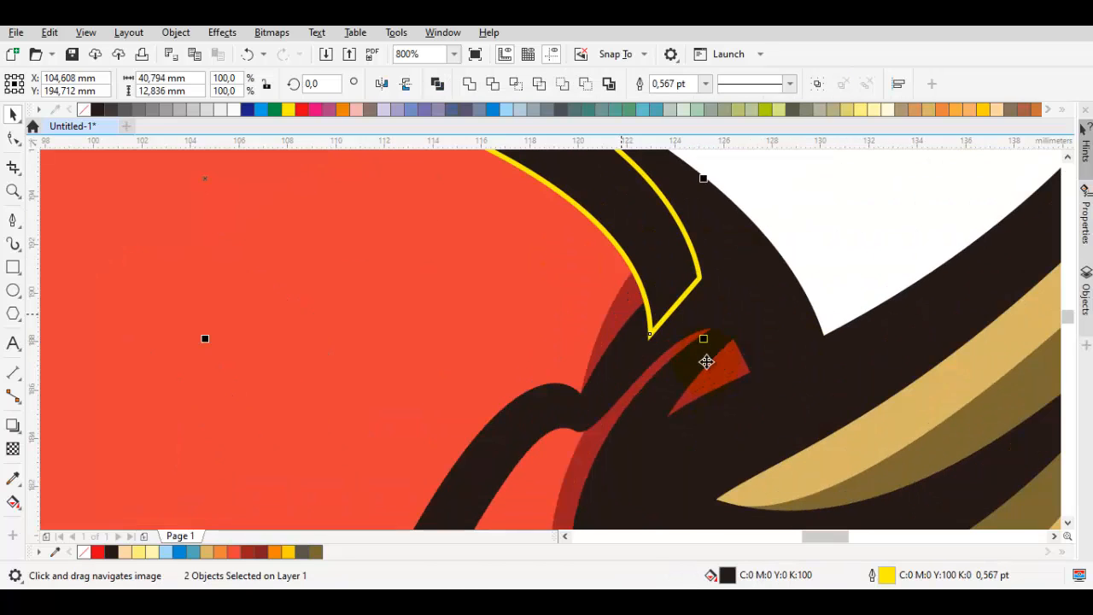
{"action": "left_click", "coordinate": [706, 362], "text": "shift"}
{"action": "key", "text": "ctrl+l"}
{"action": "scroll", "coordinate": [707, 367], "scroll_direction": "down", "scroll_amount": 2}
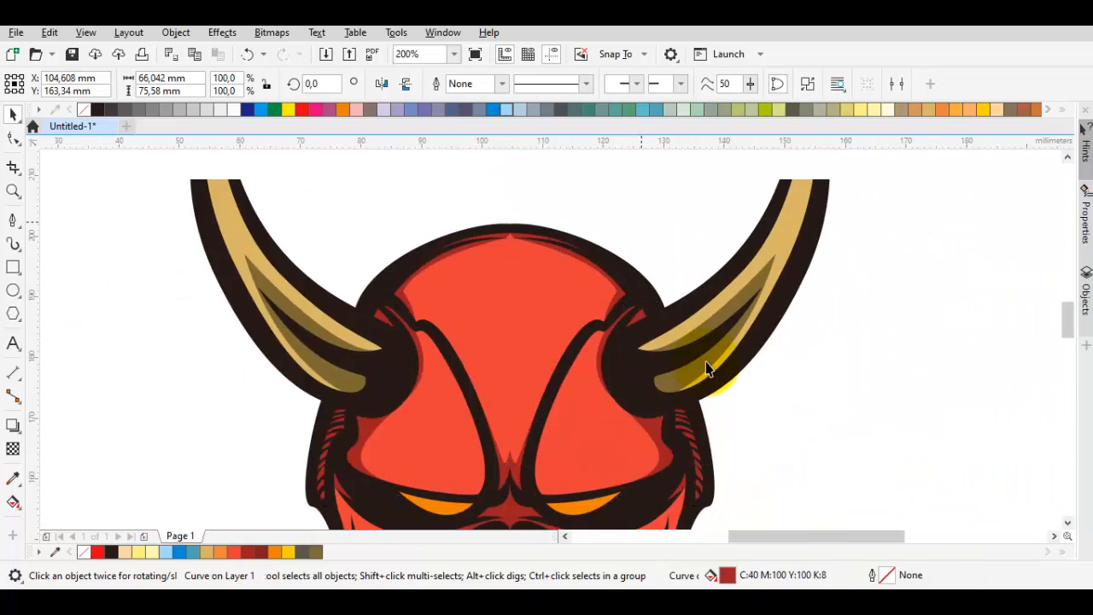
{"action": "left_click", "coordinate": [706, 369]}
{"action": "scroll", "coordinate": [706, 367], "scroll_direction": "down", "scroll_amount": 2}
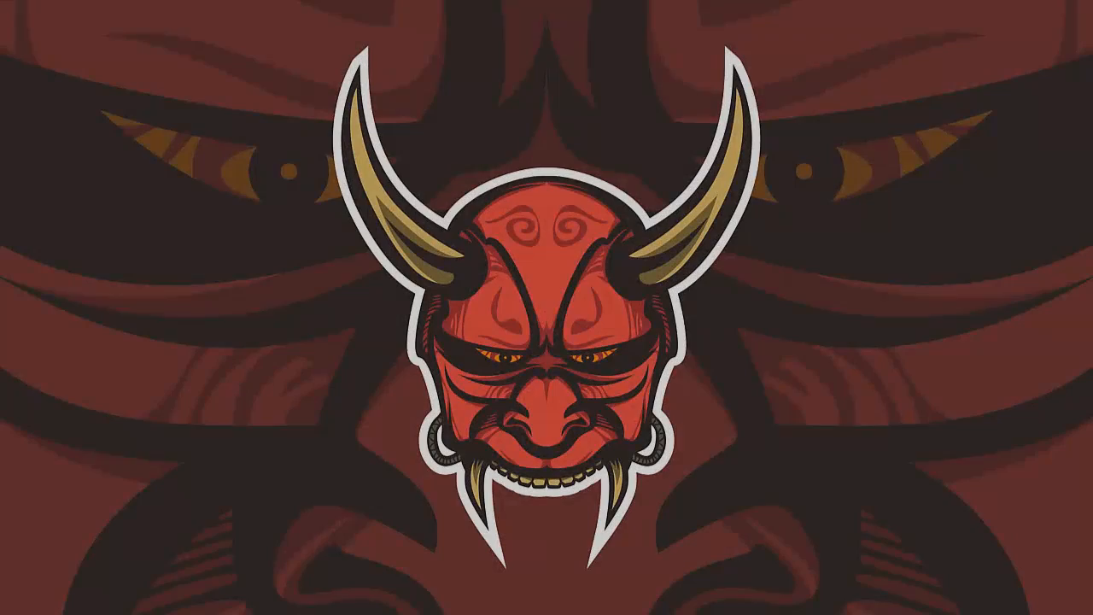